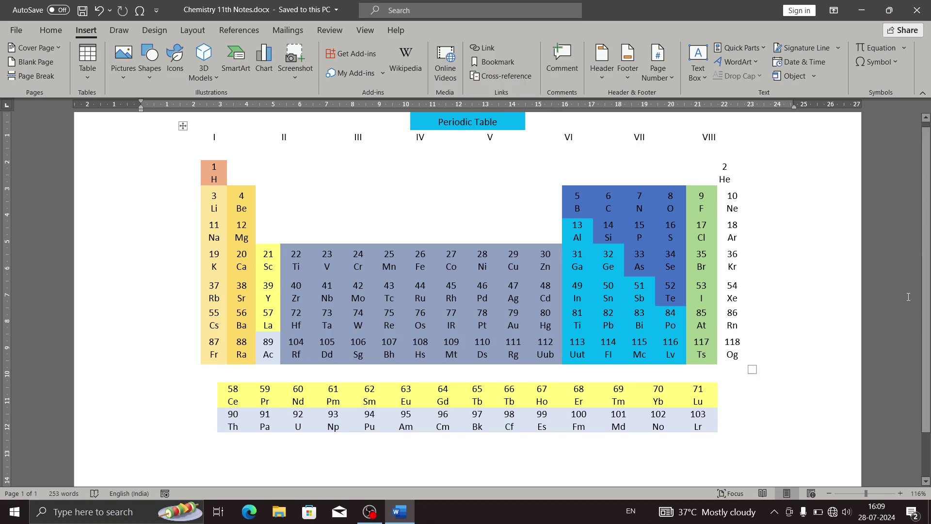
- Insert a blank page after the periodic table
scroll(606, 212, up, 1)
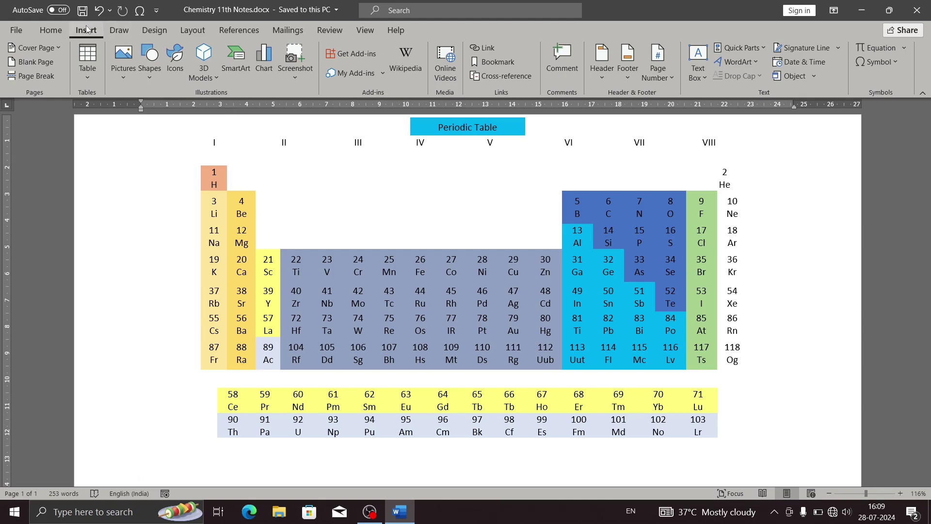
click(31, 76)
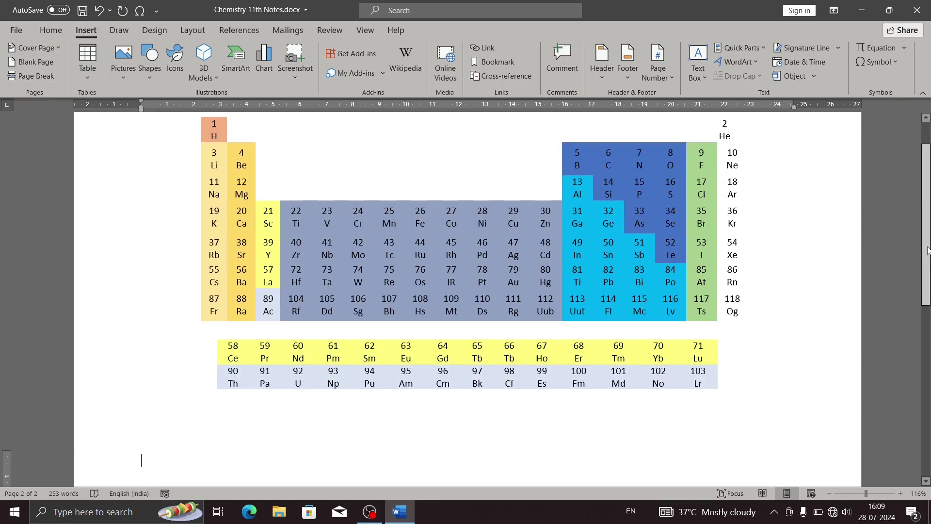
mouse_move(926, 272)
mouse_down()
mouse_move(926, 291)
mouse_move(926, 274)
mouse_up()
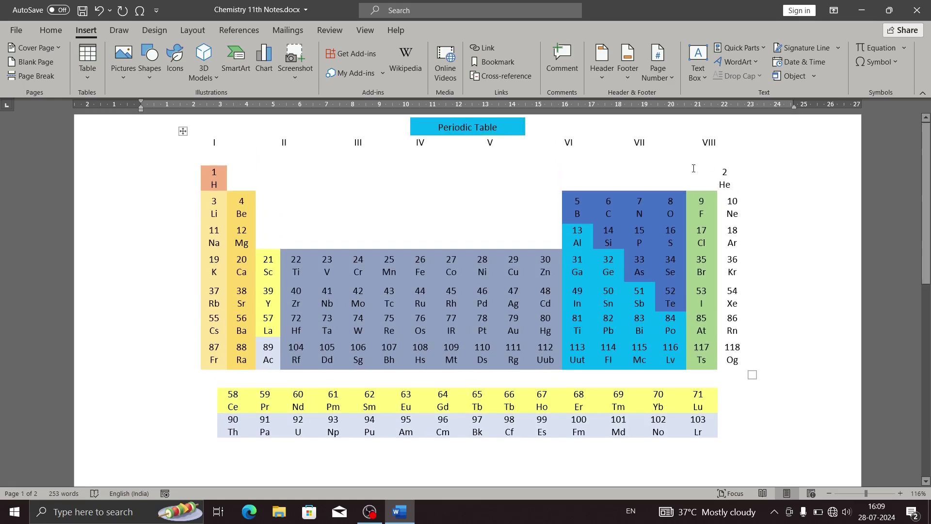
mouse_move(530, 218)
drag(926, 199, 929, 281)
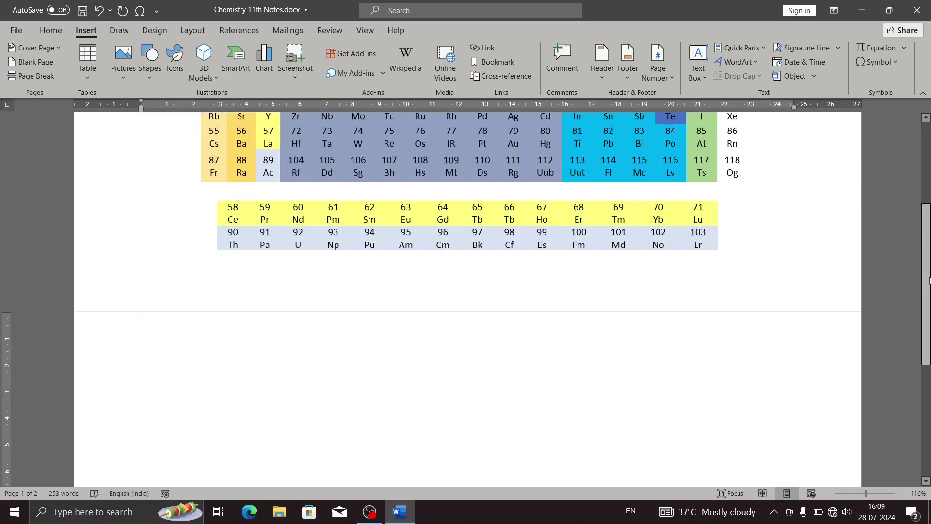
- Centre the first line of the new blank page
click(43, 32)
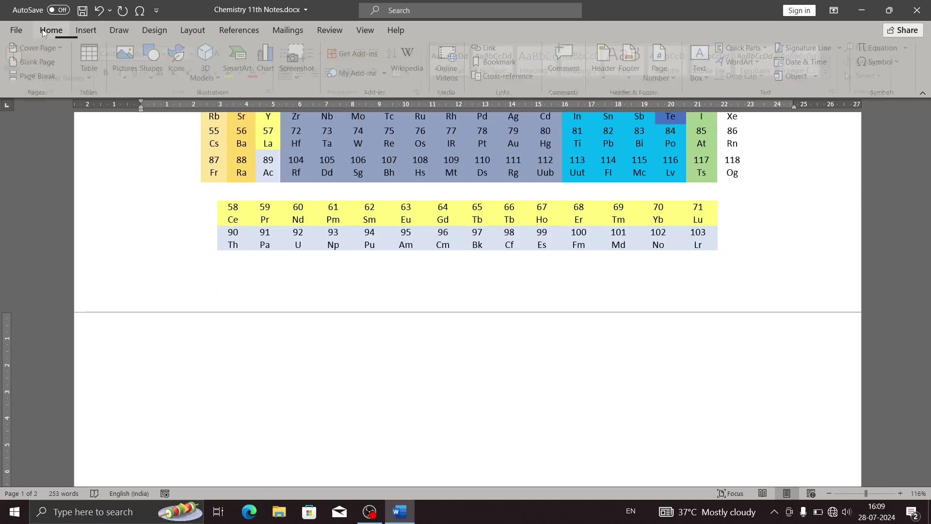
click(303, 76)
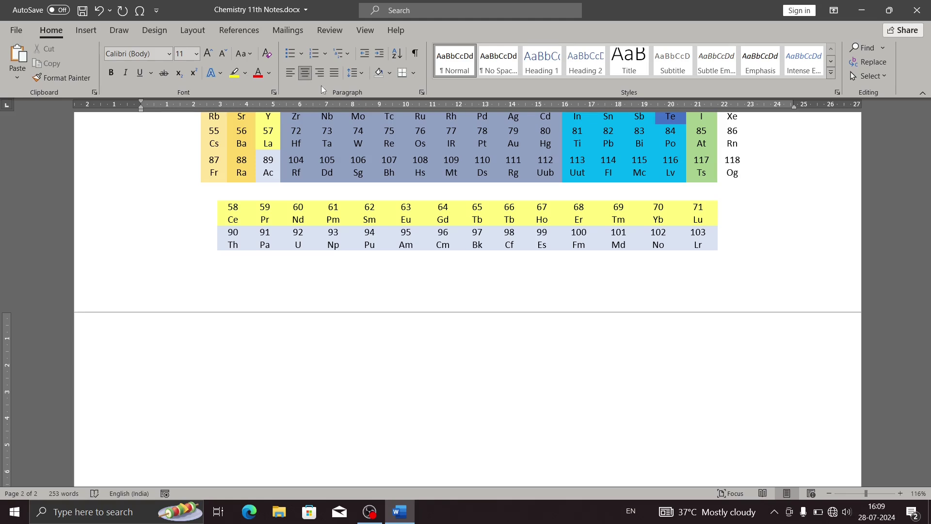
mouse_move(466, 226)
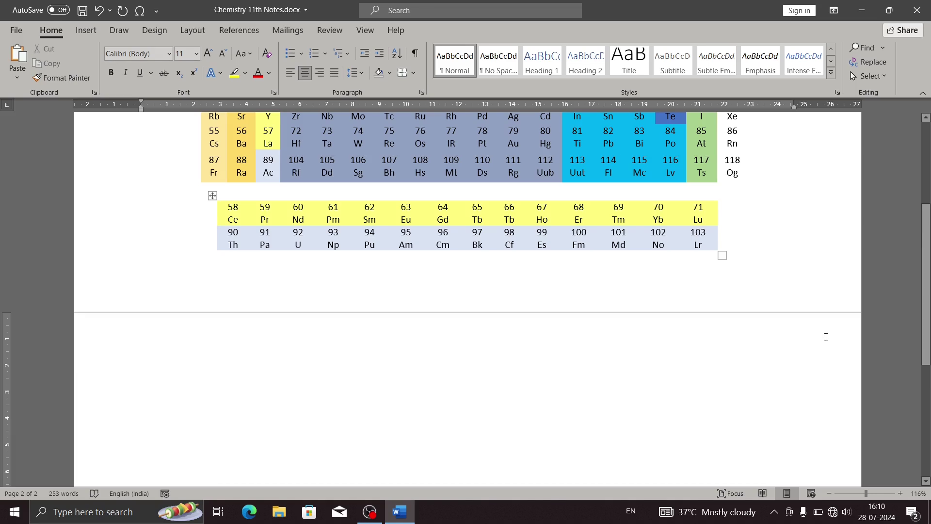
scroll(714, 118, up, 1)
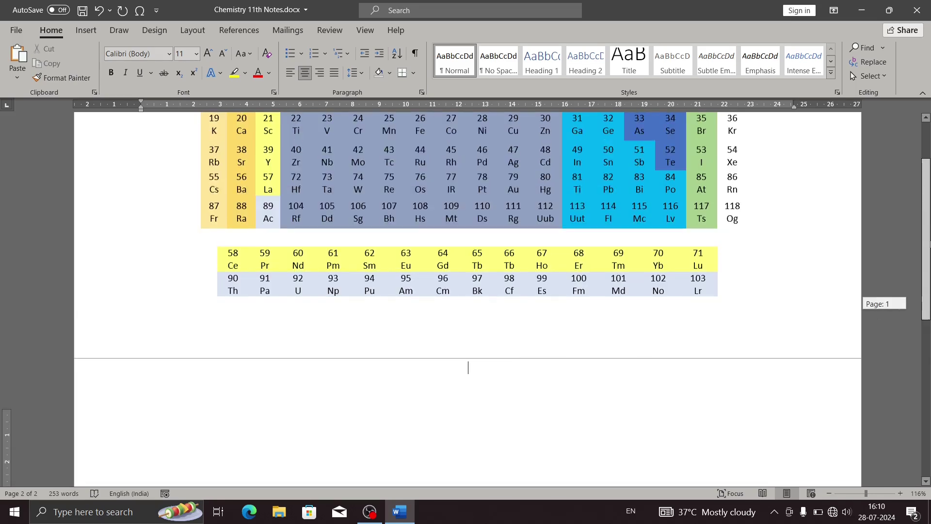
scroll(714, 119, up, 4)
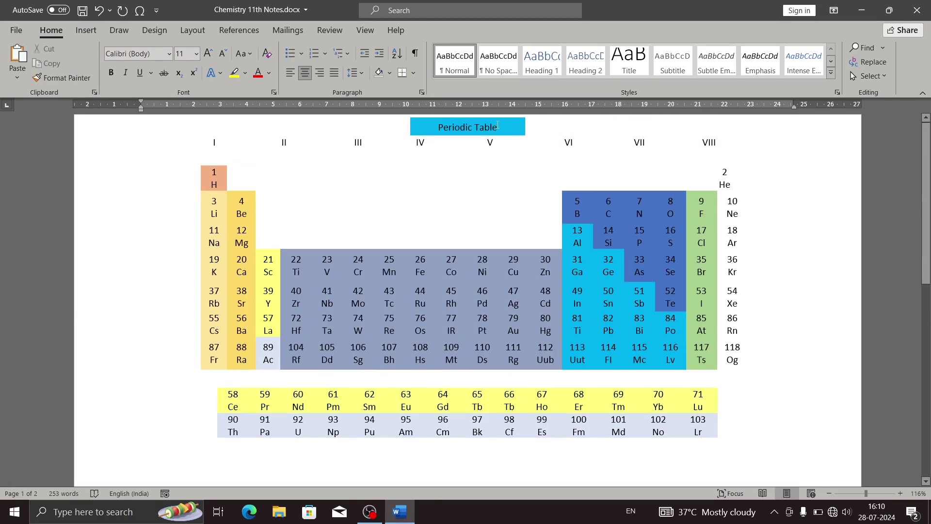
- Select and copy the 'Periodic Table' title text from its text box
click(498, 127)
triple_click(464, 127)
key(ctrl+c)
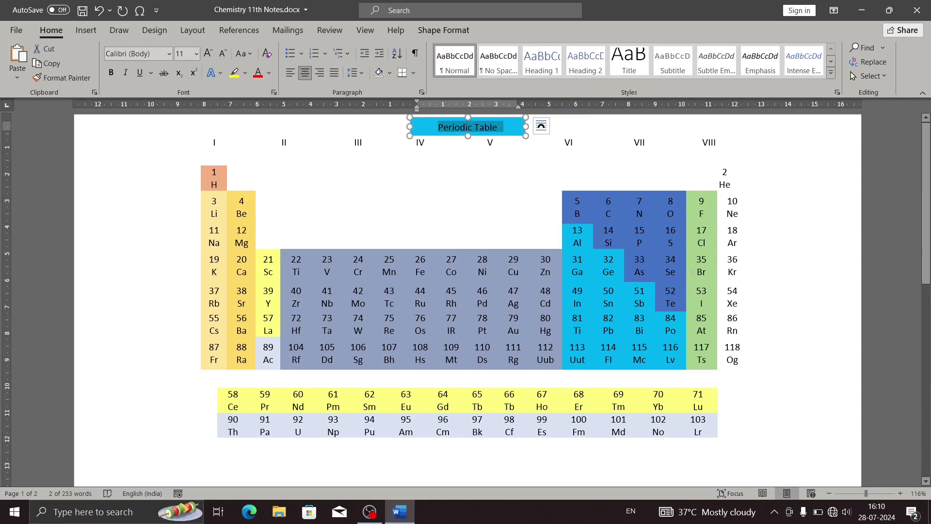
drag(928, 208, 927, 346)
- Paste the title on page 2, erase it again, and left-align the empty line
click(425, 187)
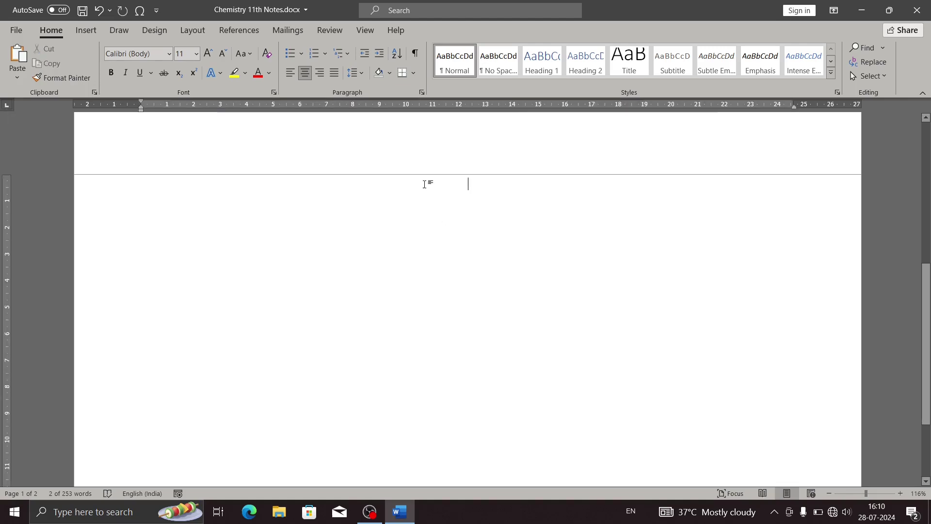
key(ctrl+v)
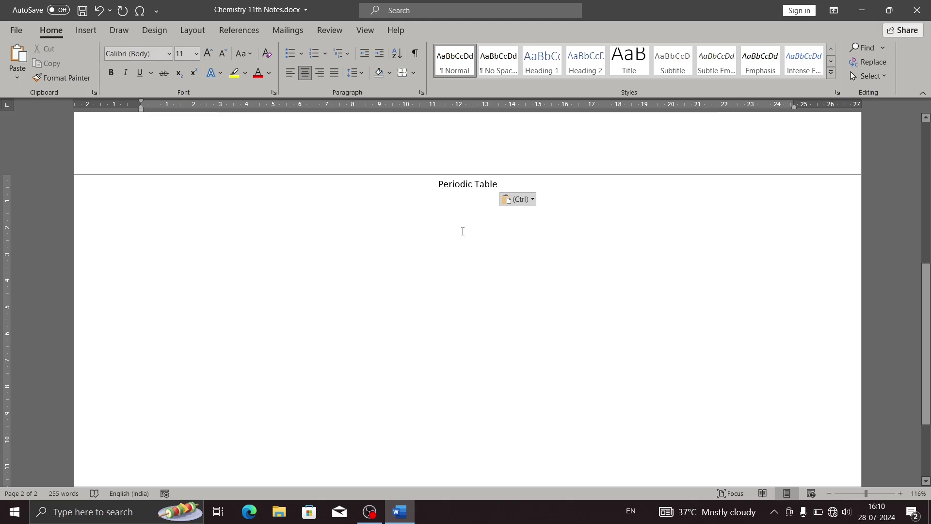
key(BackSpace)
key(BackSpace)
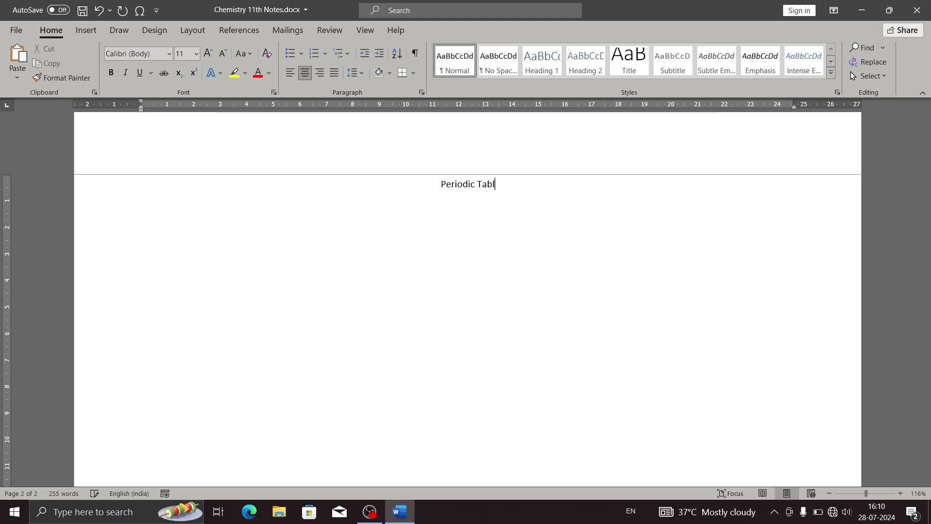
key(BackSpace)
key(BackSpace)
key(BackSpace)
key(BackSpace)
key(BackSpace)
key(BackSpace)
key(BackSpace)
key(BackSpace)
key(BackSpace)
key(BackSpace)
key(BackSpace)
key(BackSpace)
key(BackSpace)
click(334, 72)
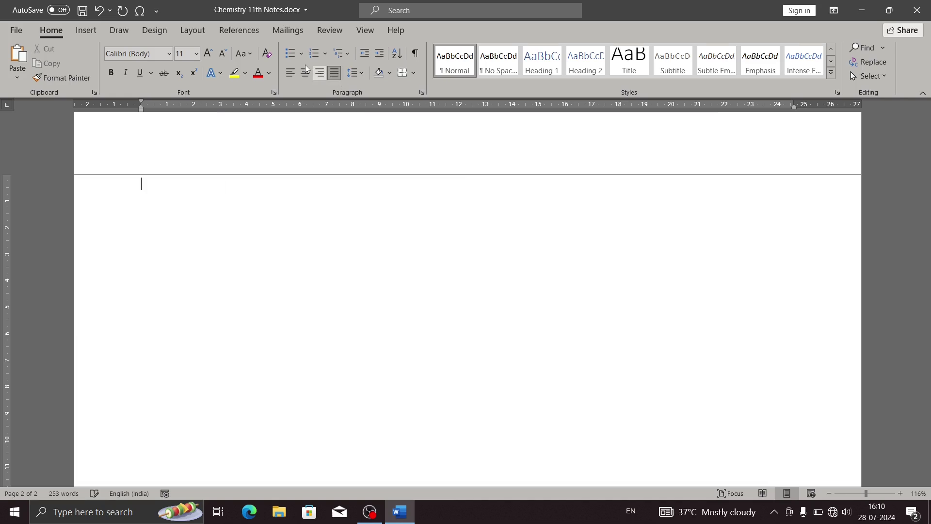
click(269, 55)
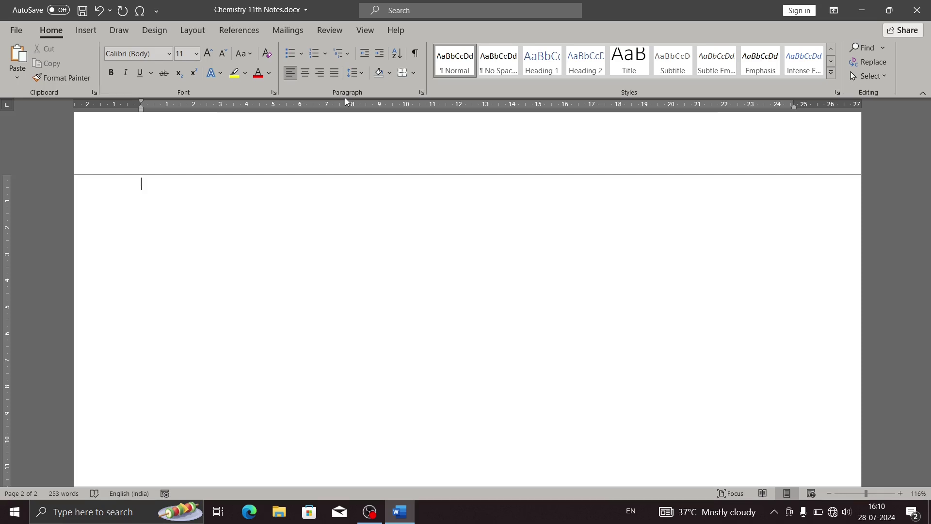
- Draw a small text box at the top centre of page 2 and paste 'Periodic Table' into it
click(87, 33)
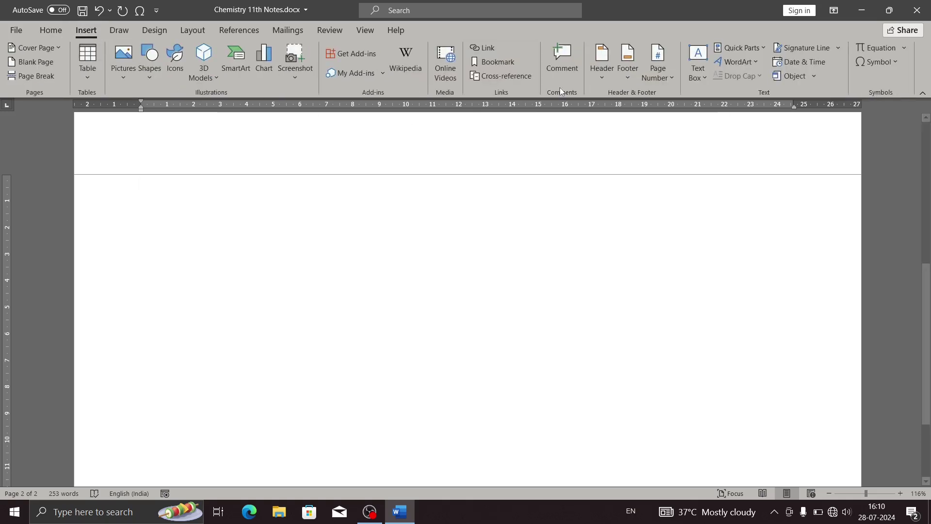
click(697, 79)
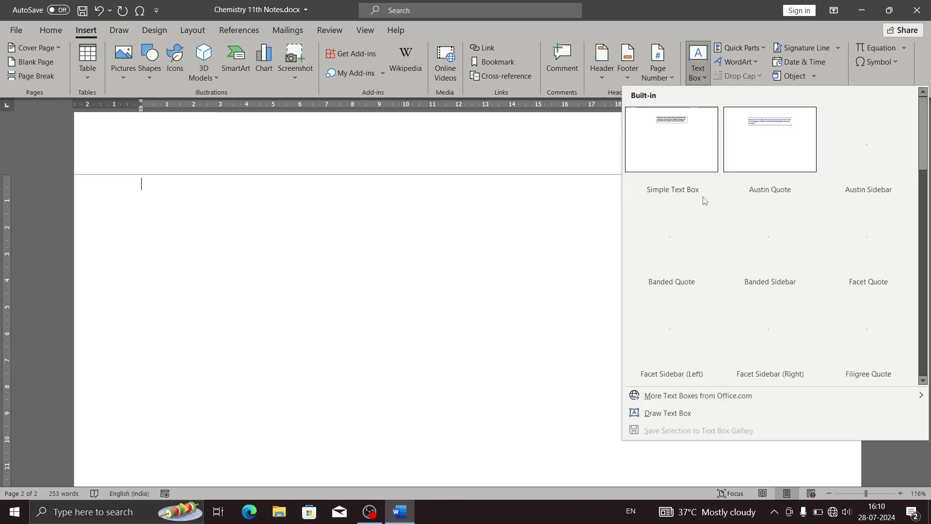
click(669, 414)
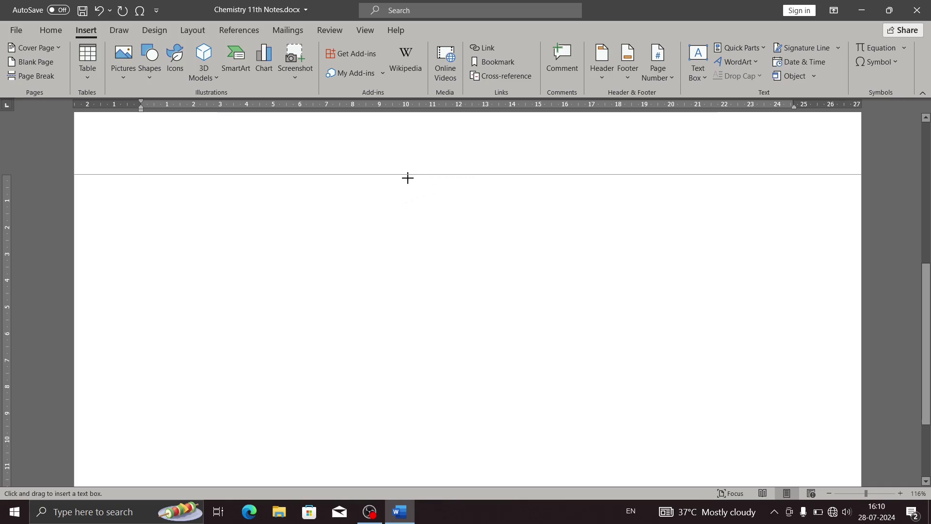
mouse_move(408, 178)
mouse_down()
mouse_move(475, 201)
mouse_move(509, 198)
mouse_up()
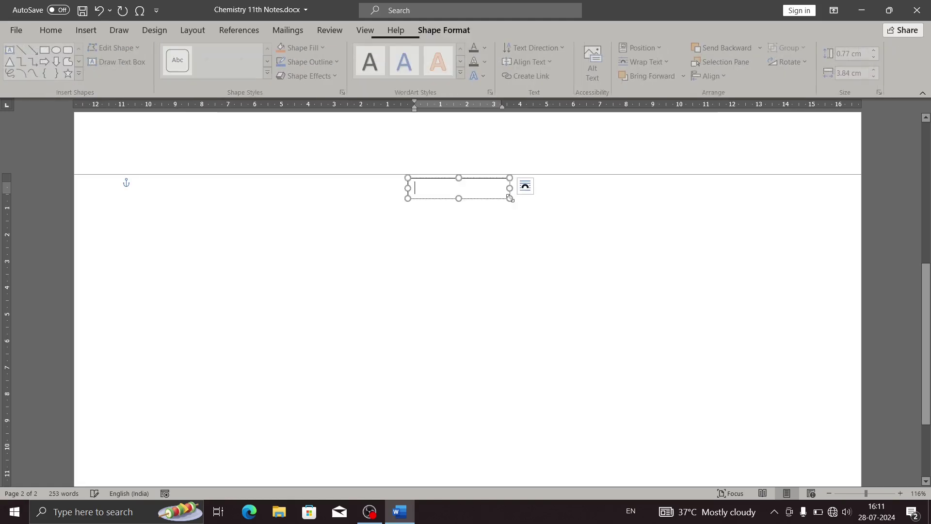
key(ctrl+v)
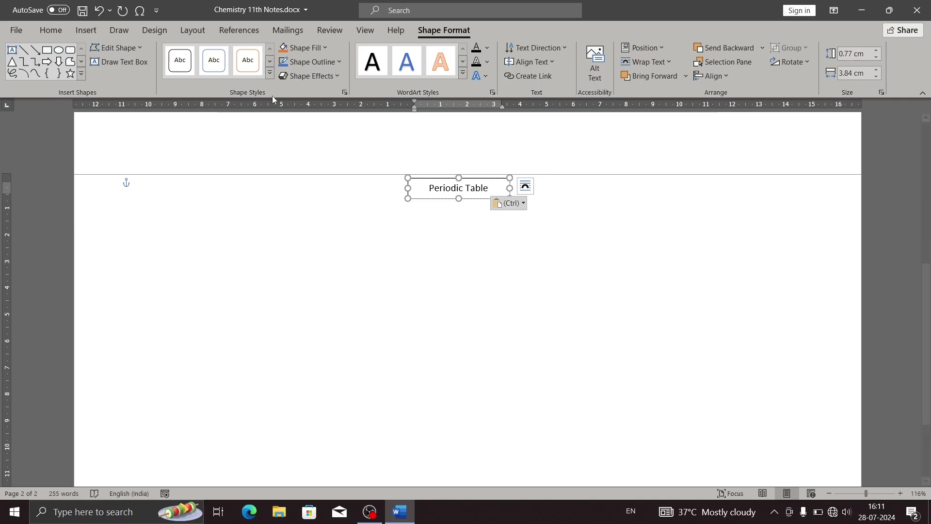
- Centre the title text and give its box a green fill with no outline
click(60, 31)
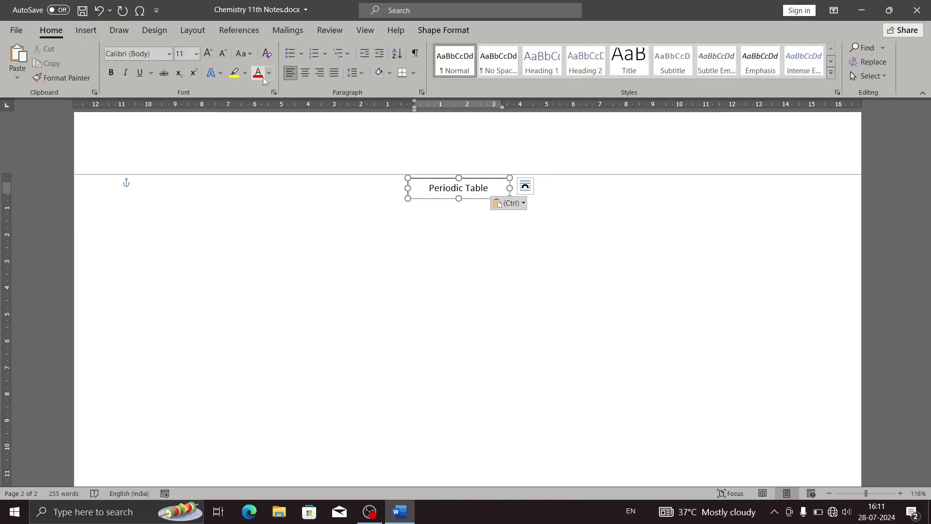
click(310, 77)
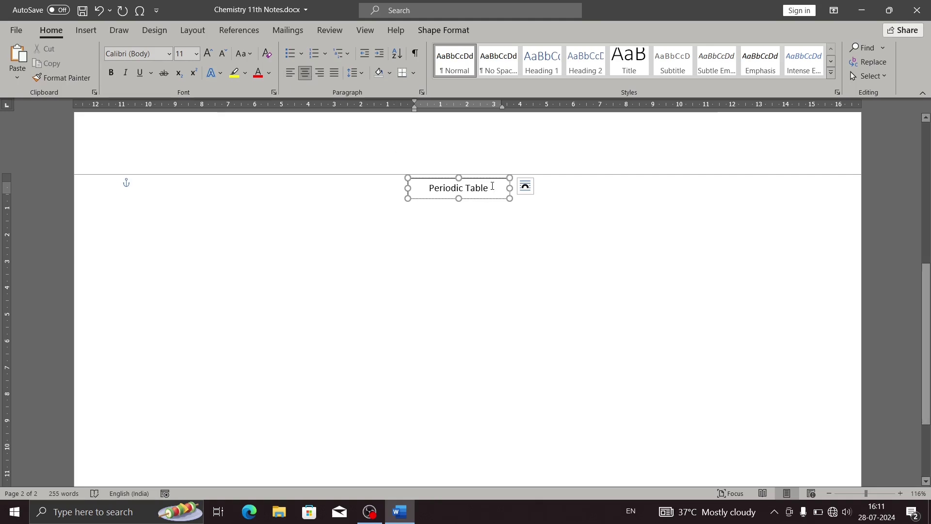
click(491, 183)
click(444, 30)
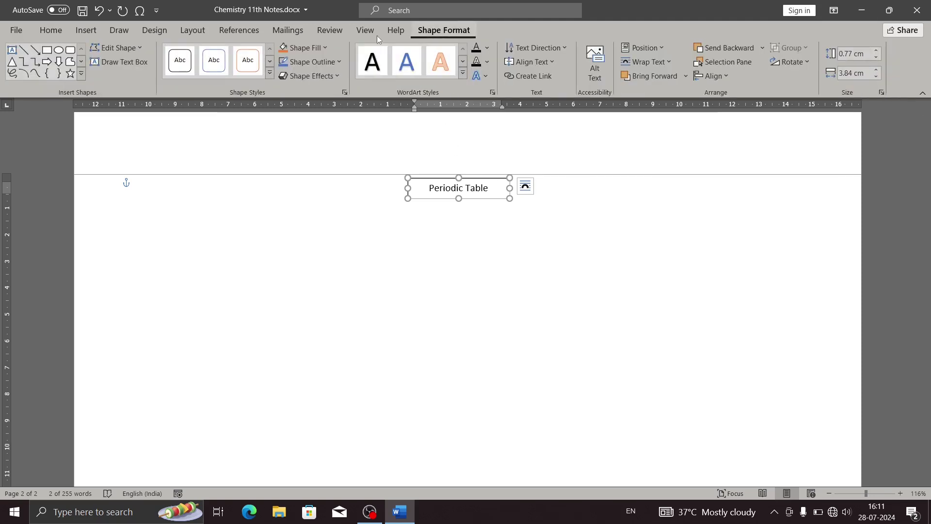
click(325, 49)
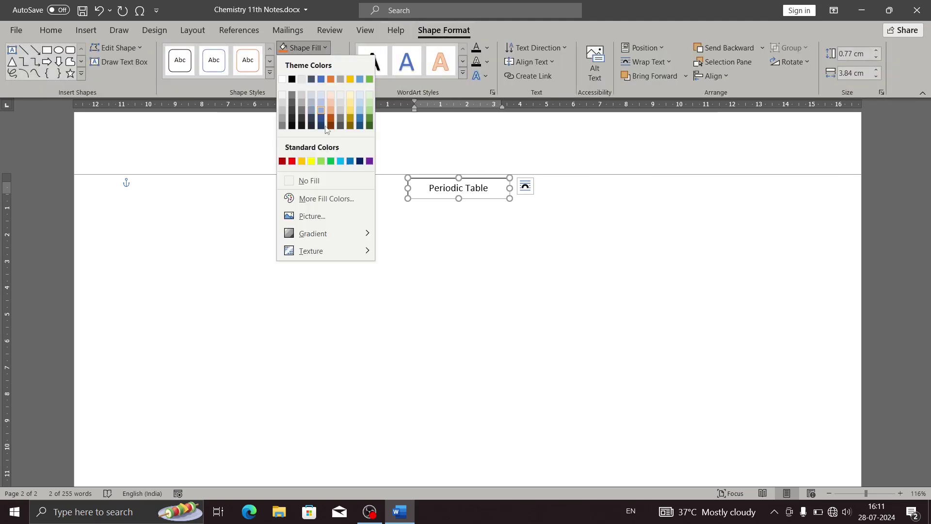
click(331, 161)
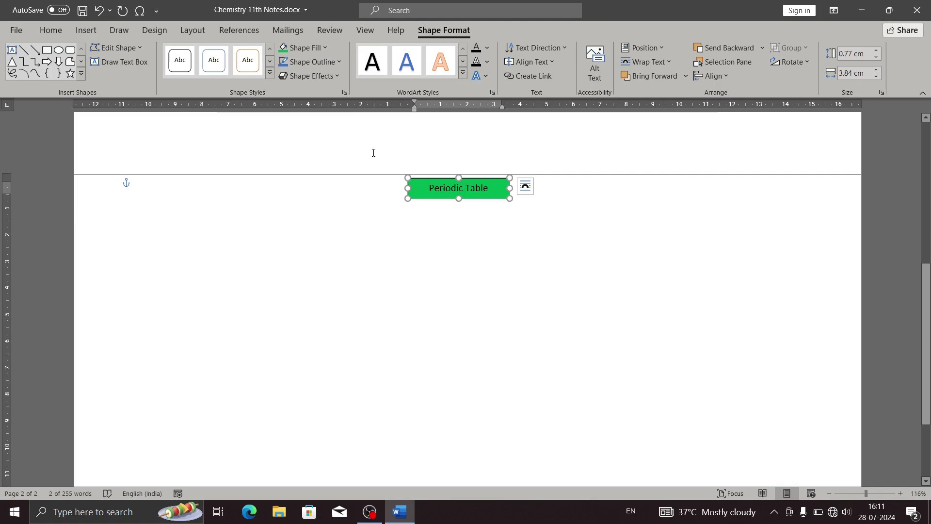
click(339, 62)
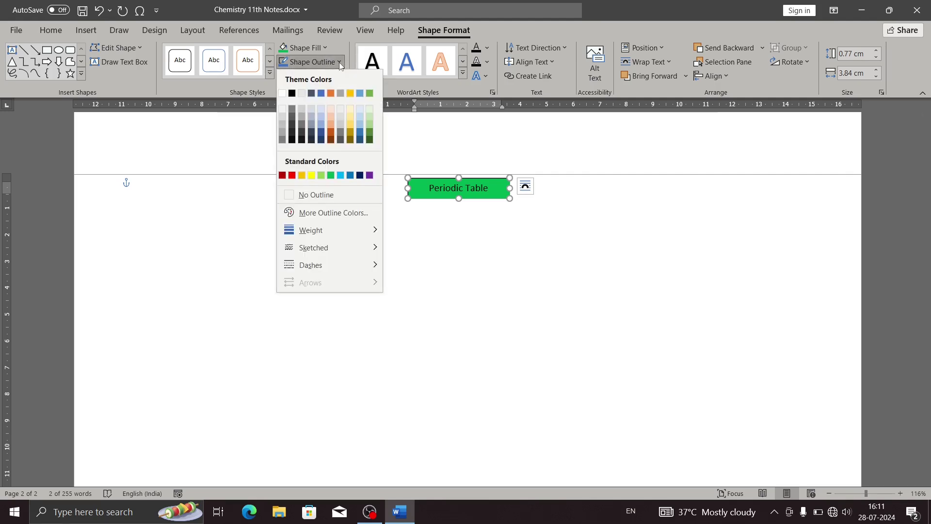
click(351, 194)
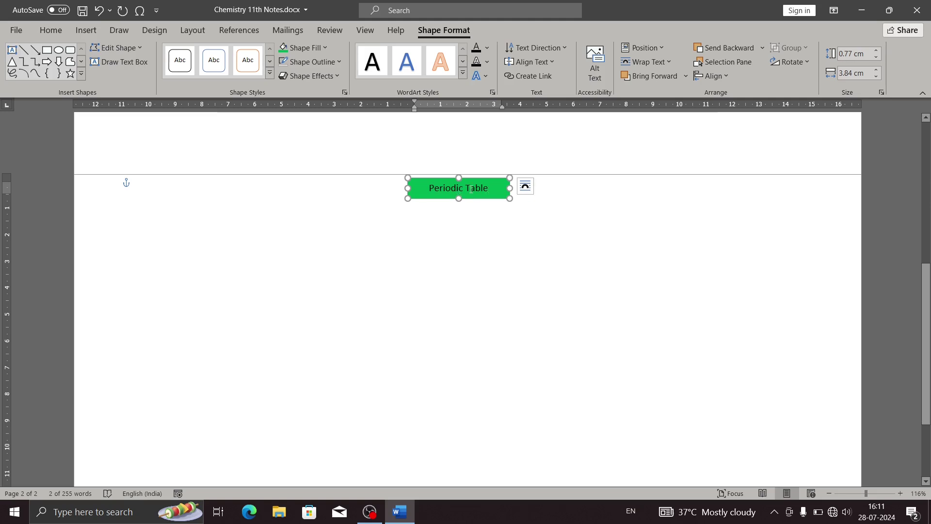
- Make the 'Periodic Table' text bold and add an empty line above it
click(50, 31)
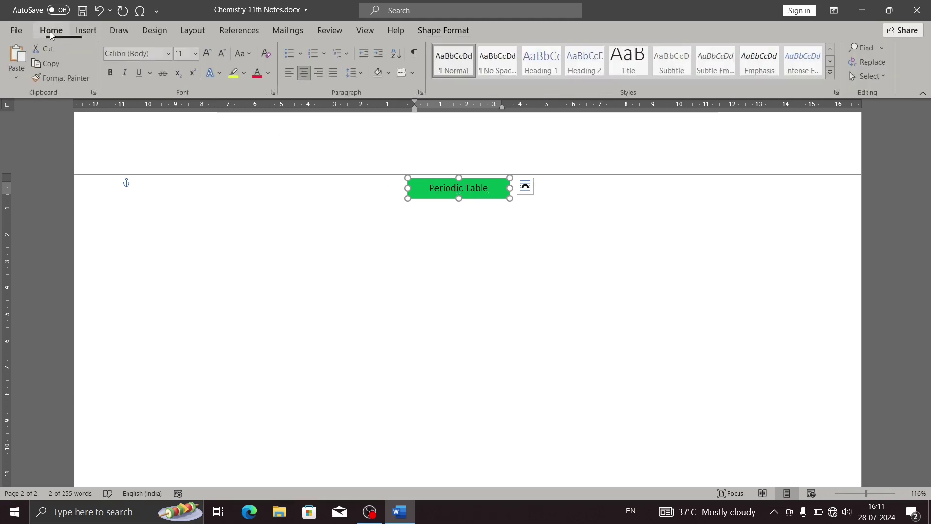
click(110, 72)
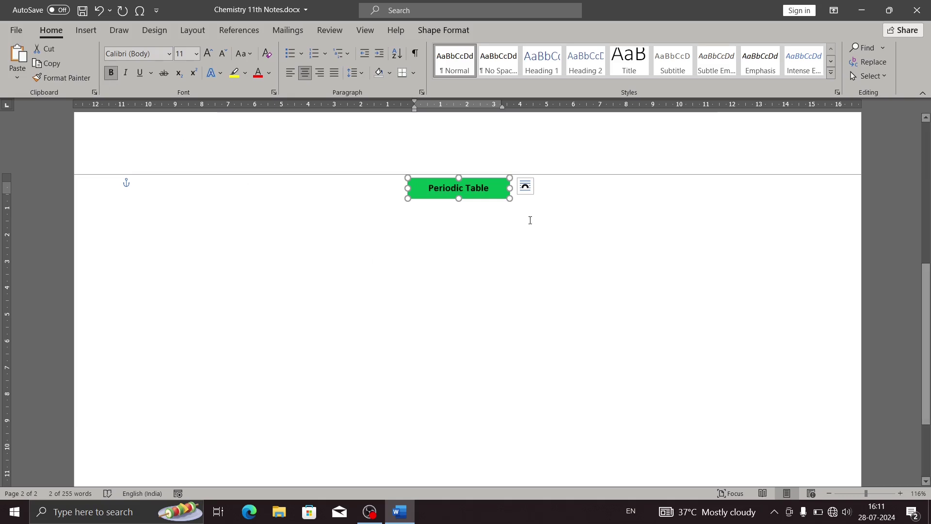
click(529, 220)
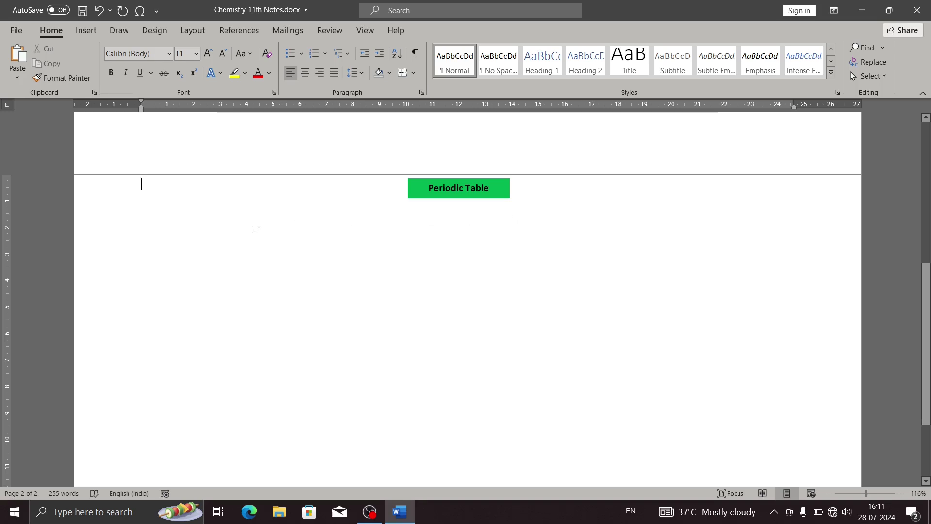
key(Return)
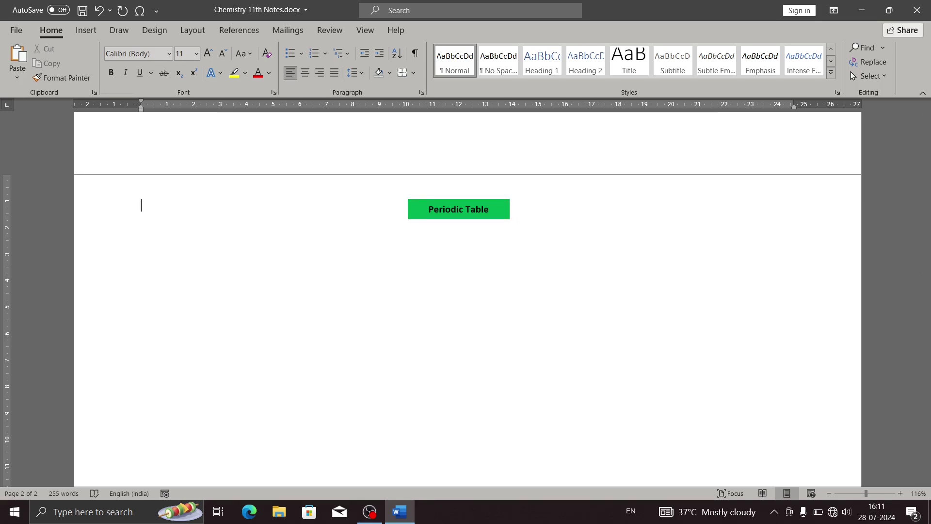
- Remove the extra empty line, then open and cancel the Insert Table dialog
key(BackSpace)
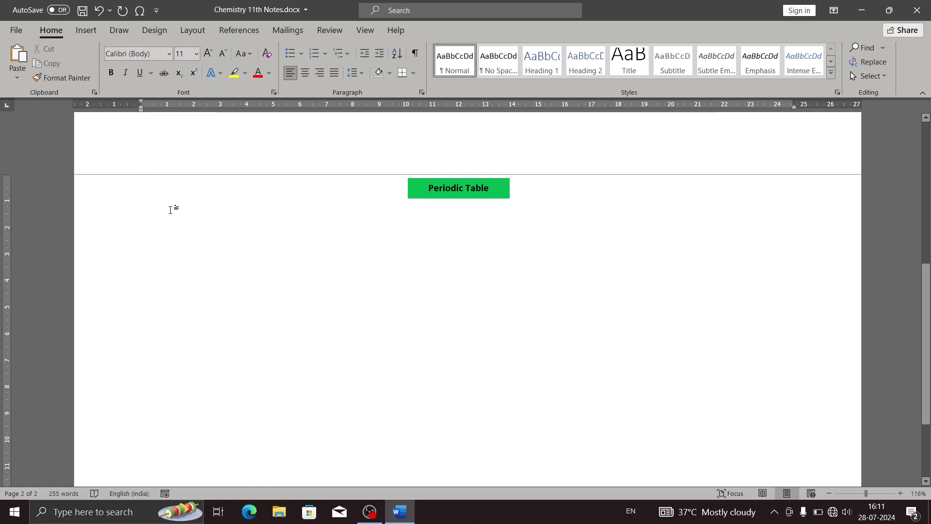
click(86, 32)
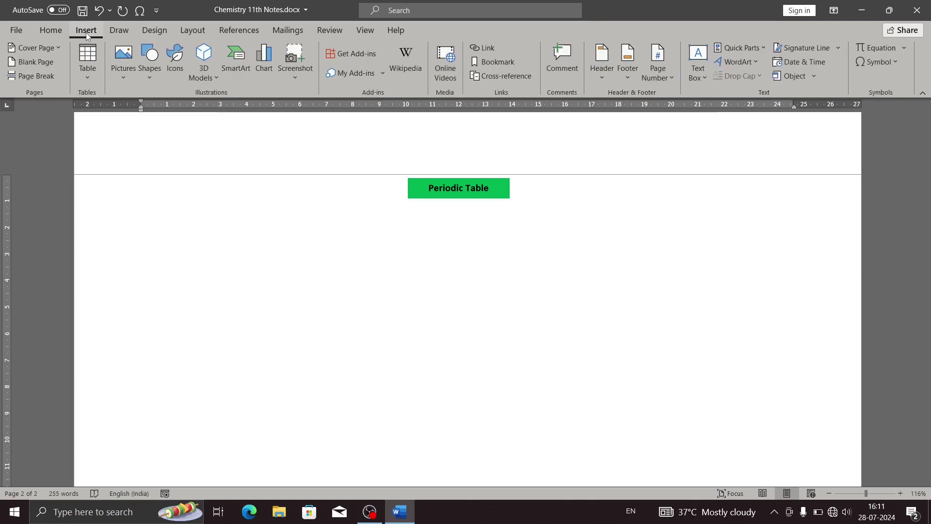
click(95, 78)
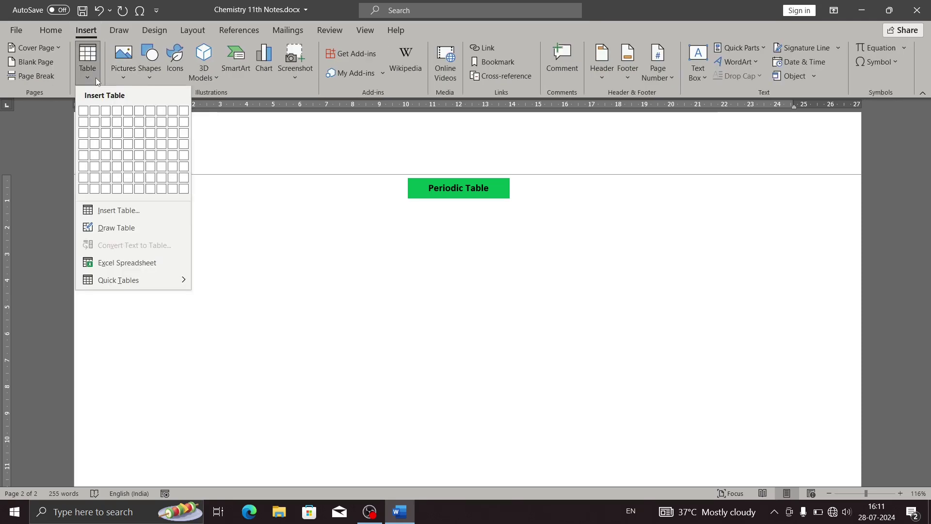
click(104, 209)
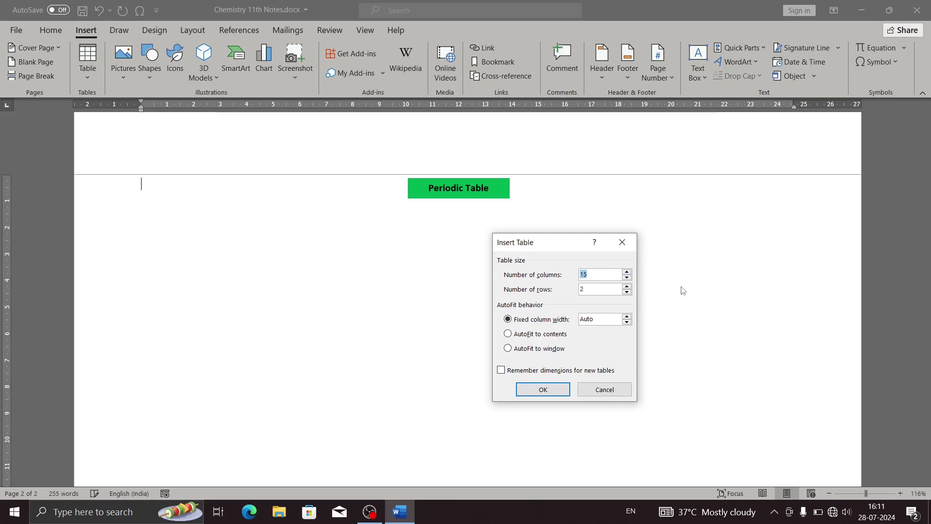
click(622, 242)
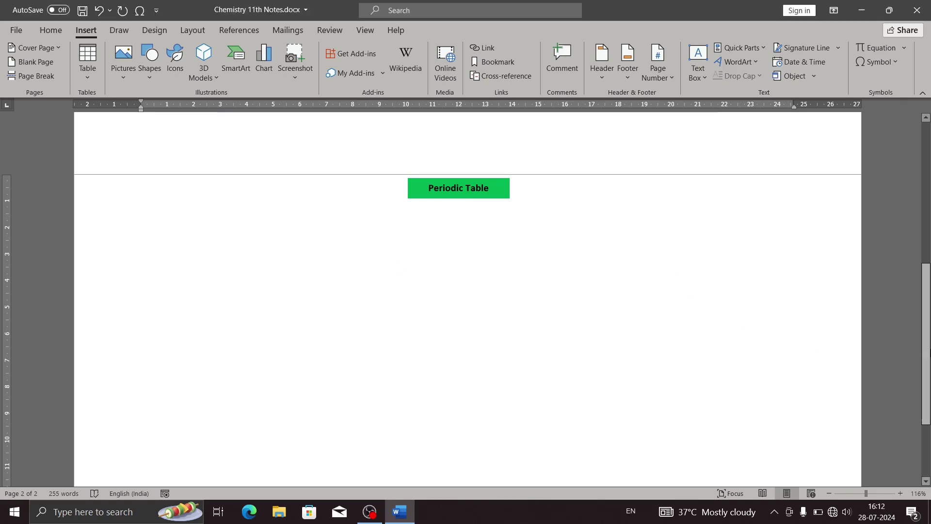
drag(926, 344, 926, 289)
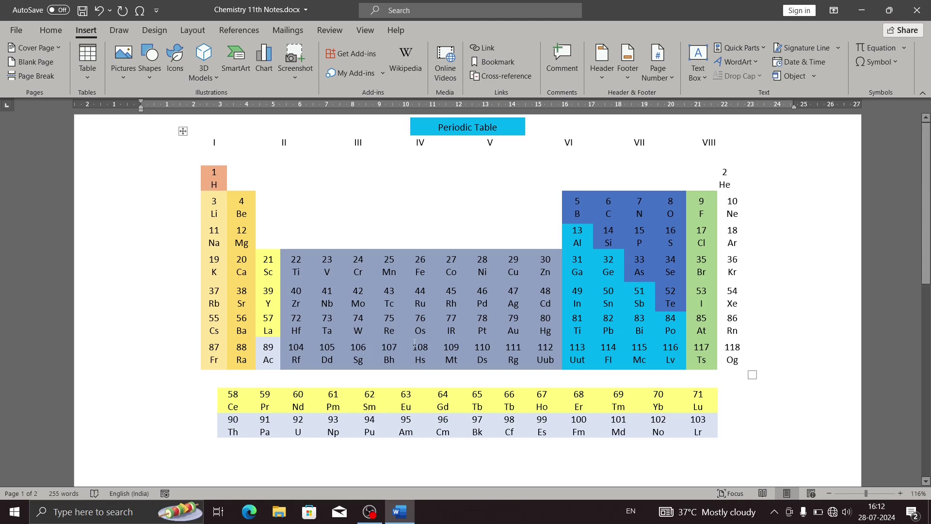
drag(926, 204, 926, 321)
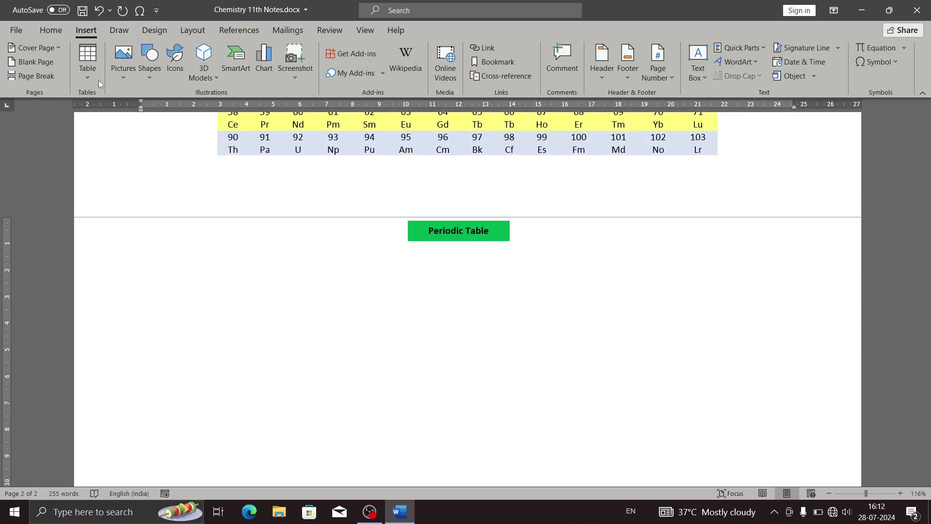
- Insert an empty table with 19 columns and 8 rows on page 2
click(86, 81)
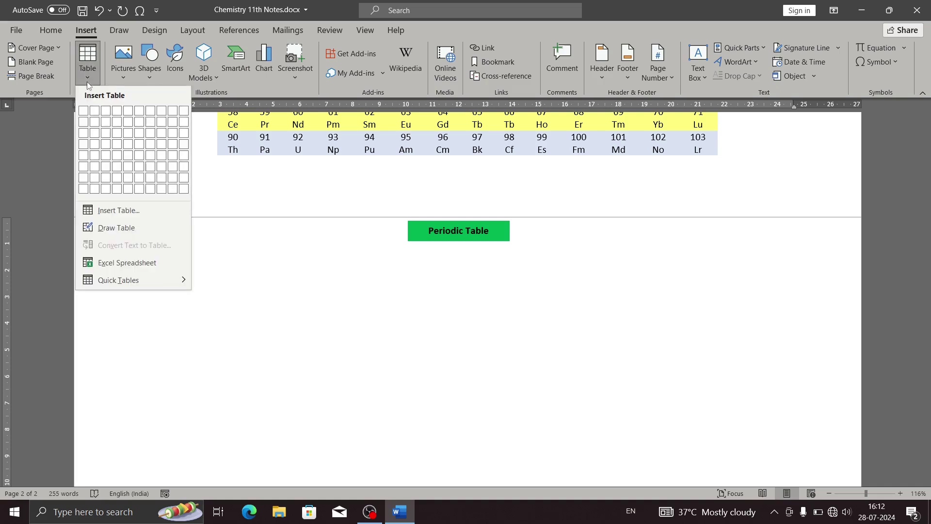
click(111, 216)
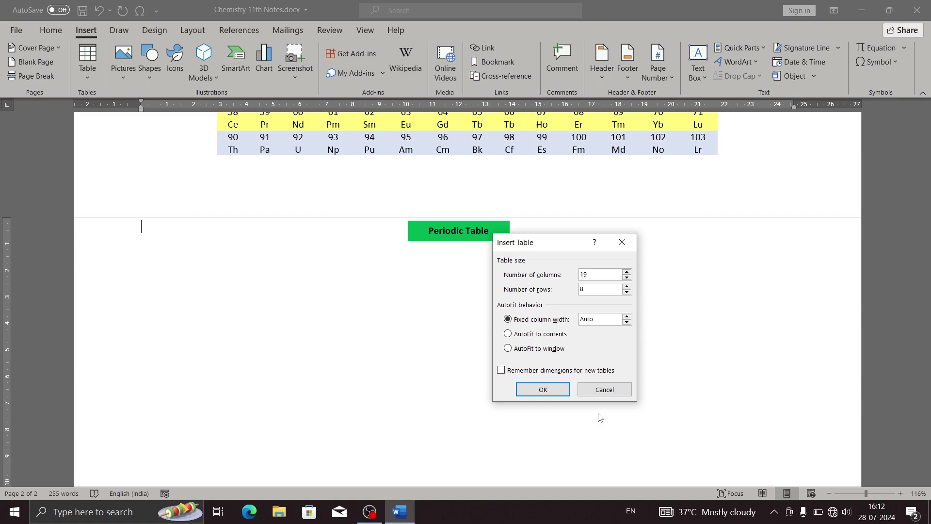
click(559, 396)
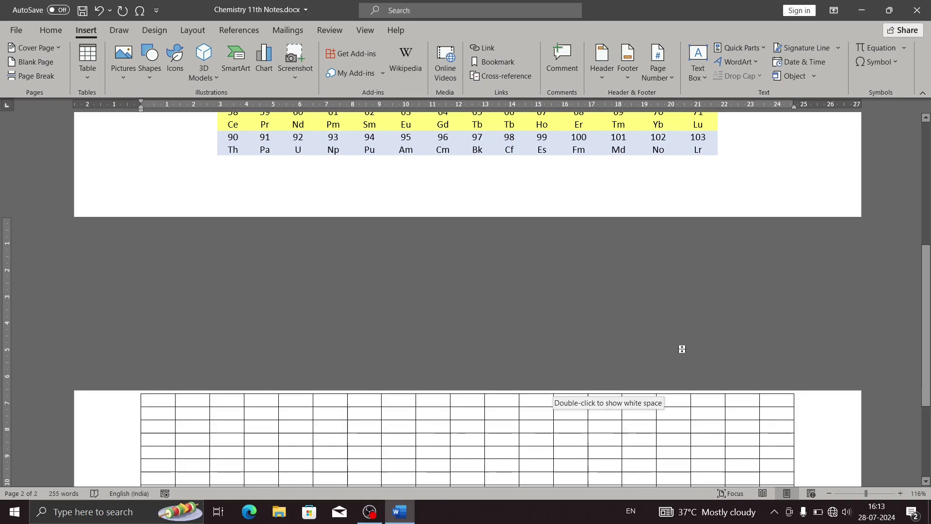
- Move the green 'Periodic Table' title box off the grid to sit just above the table
drag(926, 295, 927, 358)
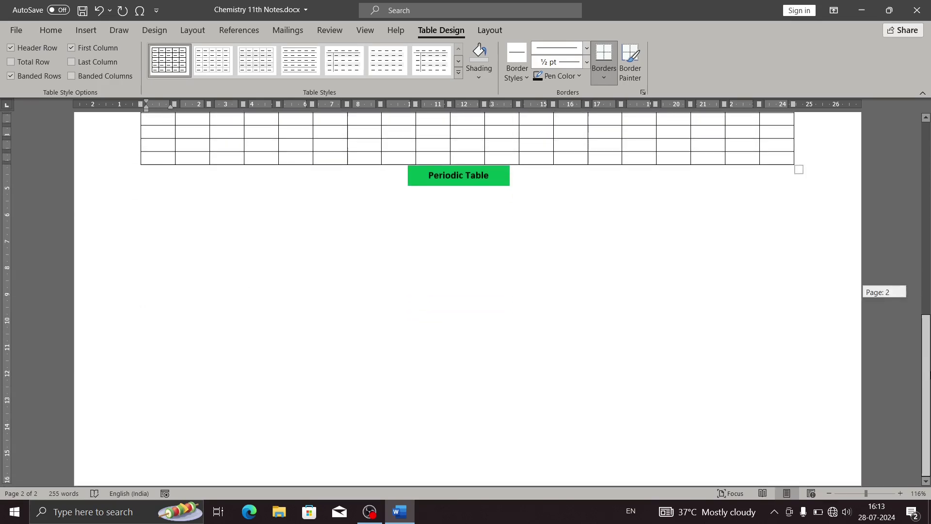
drag(928, 358, 928, 293)
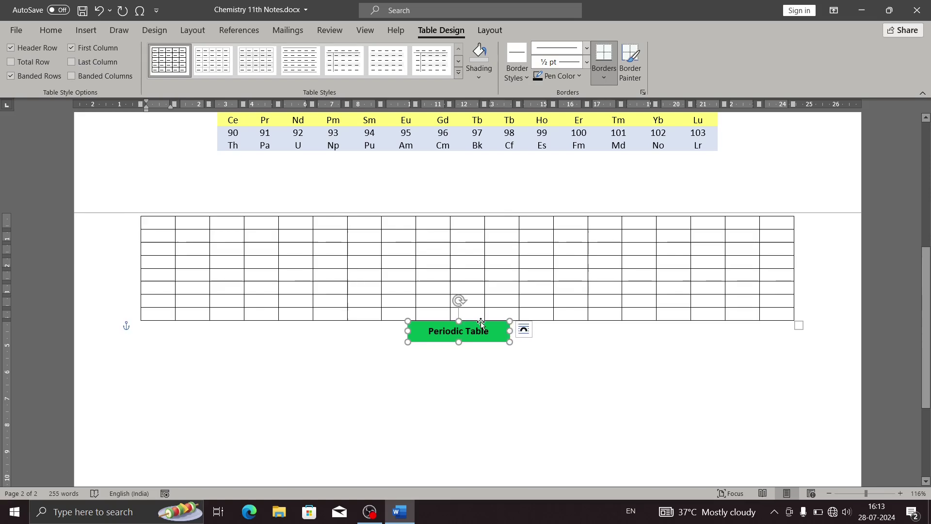
mouse_move(481, 322)
mouse_down()
mouse_move(475, 183)
mouse_move(478, 230)
mouse_up()
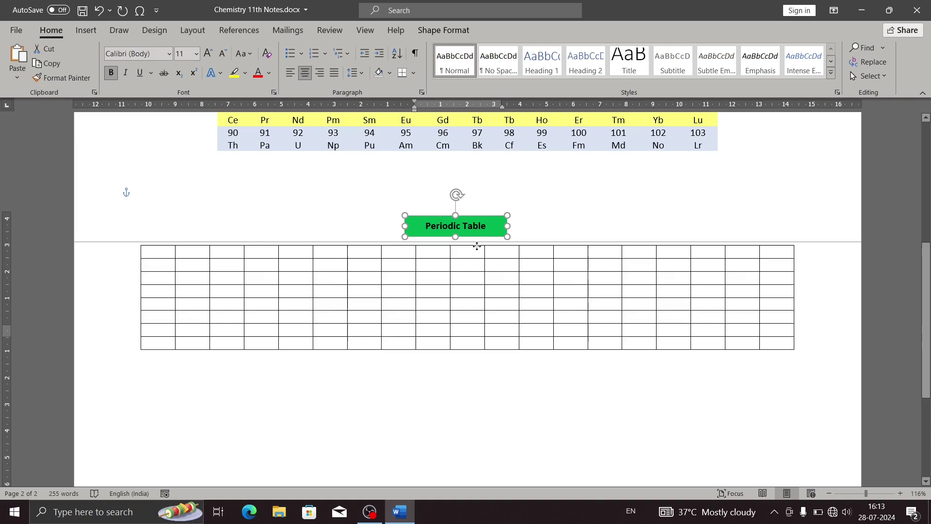
mouse_move(479, 231)
mouse_down()
mouse_move(472, 237)
mouse_move(471, 213)
mouse_up()
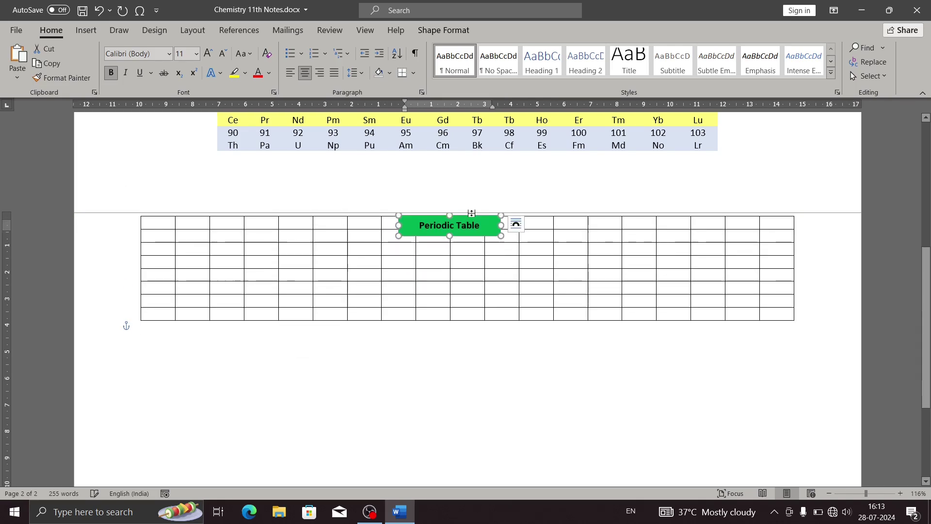
click(143, 221)
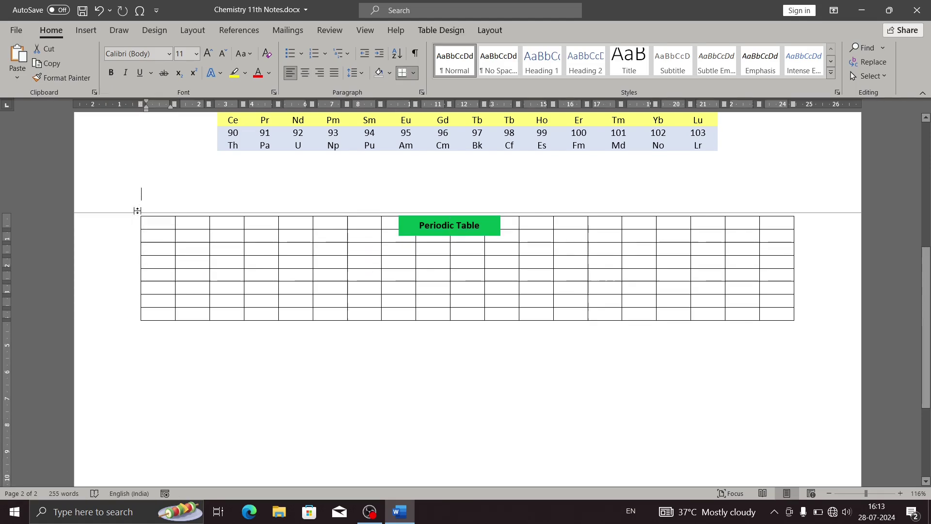
double_click(136, 211)
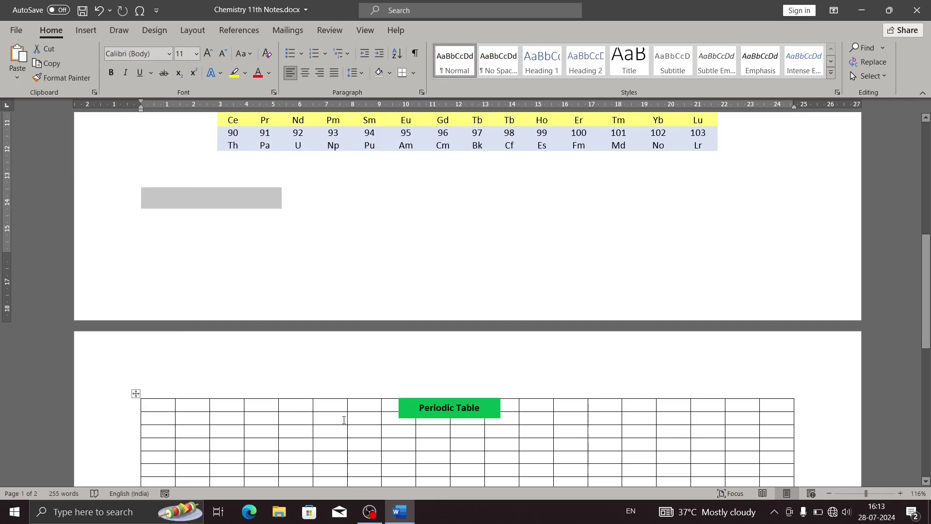
click(365, 380)
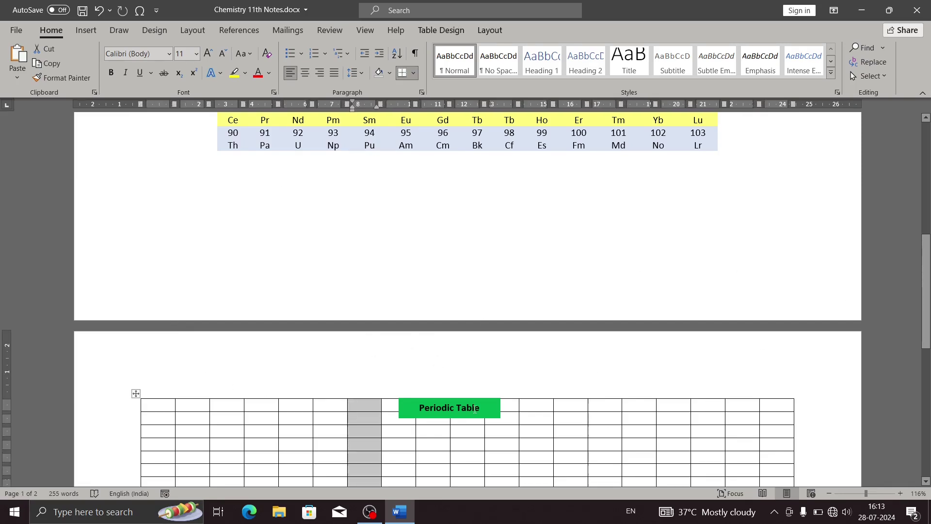
click(480, 414)
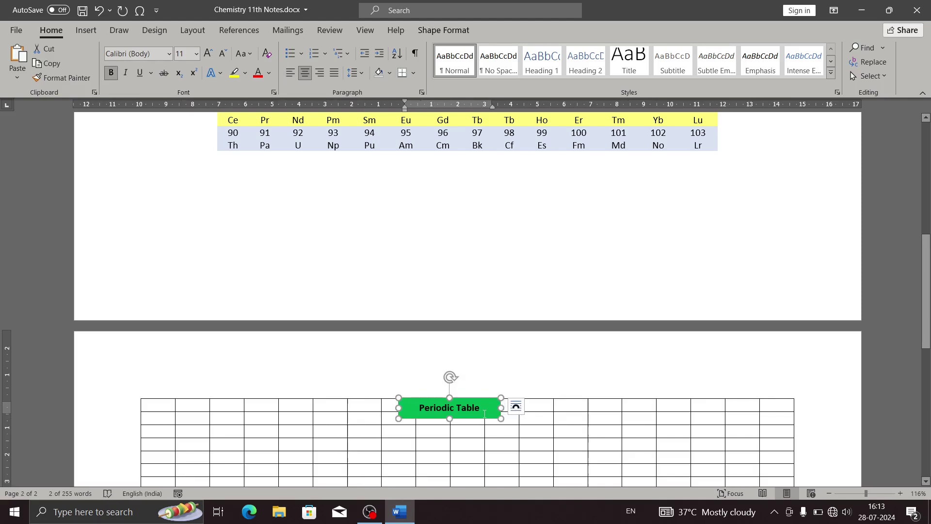
drag(485, 420, 484, 382)
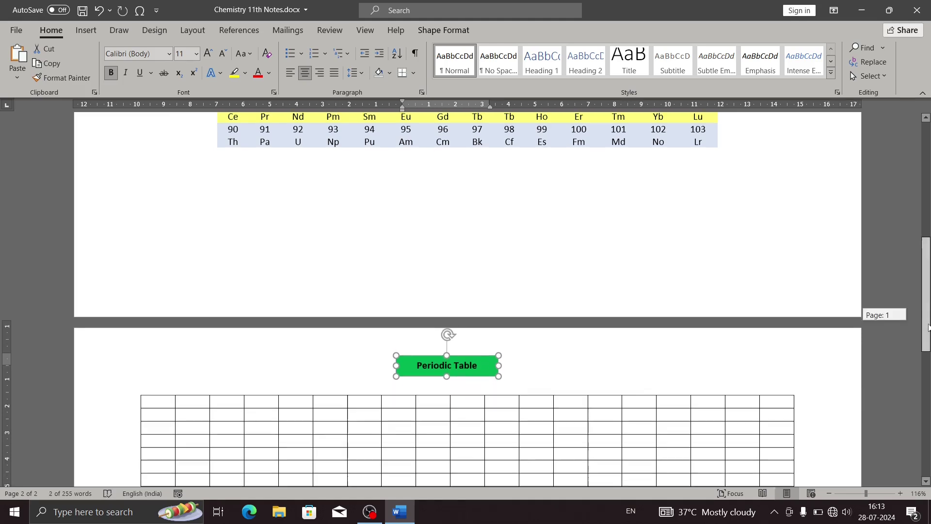
drag(926, 291, 926, 324)
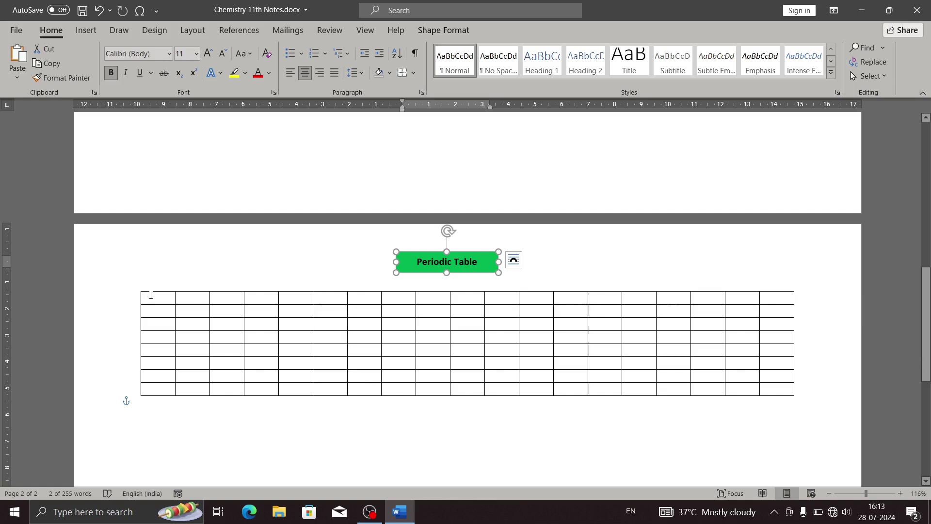
click(153, 295)
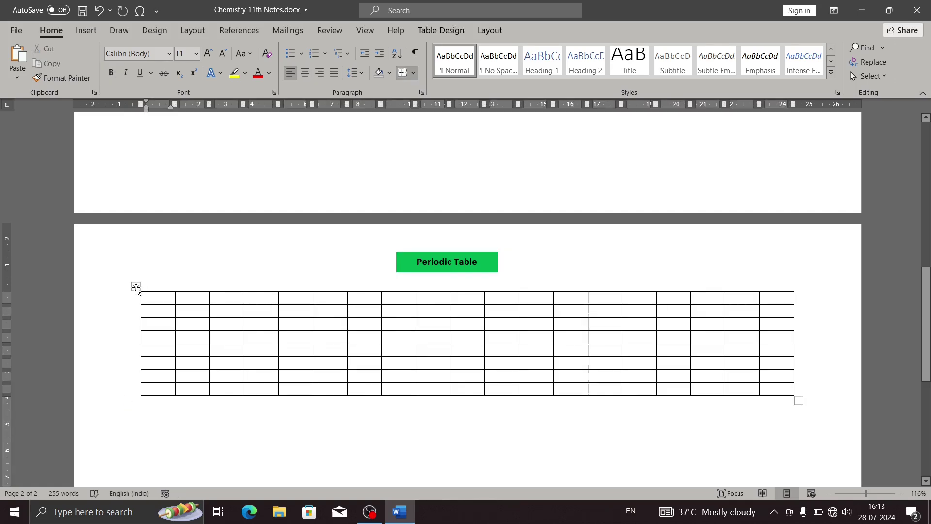
click(136, 287)
drag(135, 286, 138, 349)
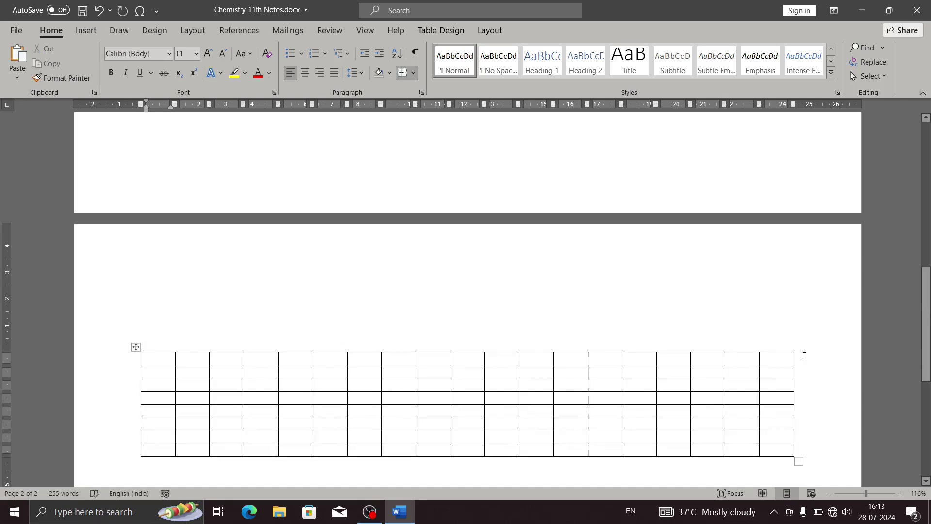
mouse_move(926, 378)
mouse_down()
mouse_move(925, 291)
mouse_move(926, 422)
mouse_up()
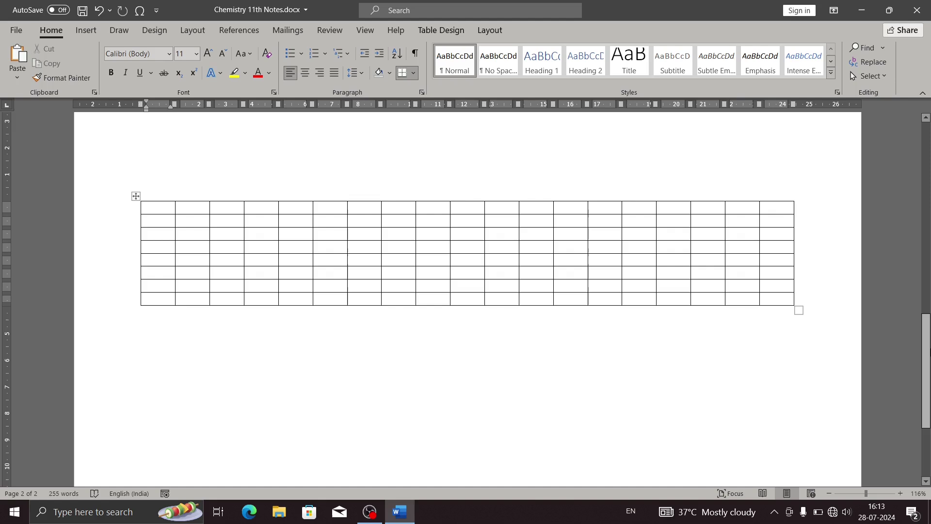
key(ctrl+a)
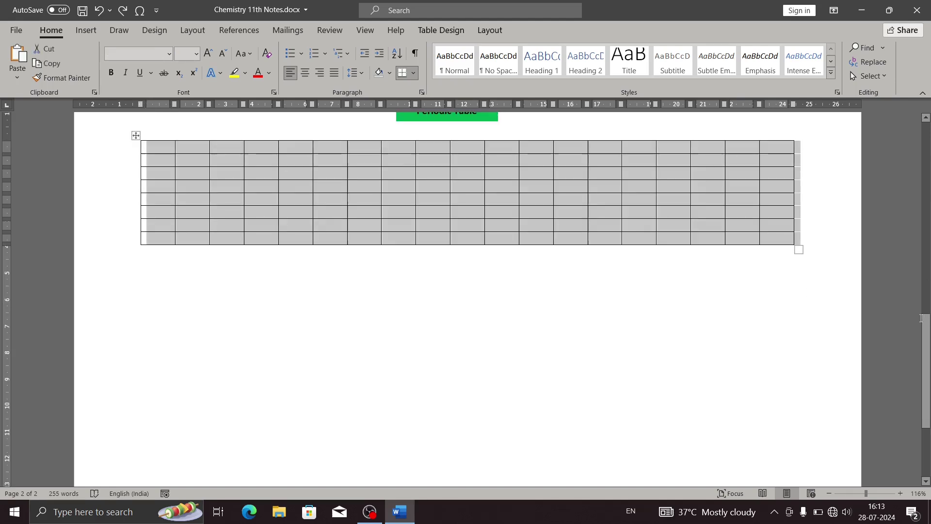
drag(921, 318, 924, 233)
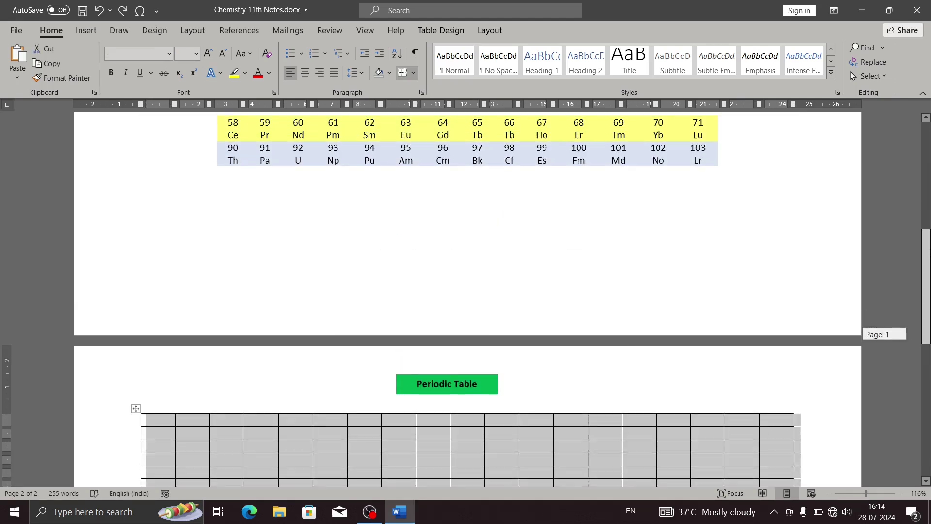
scroll(924, 233, down, 2)
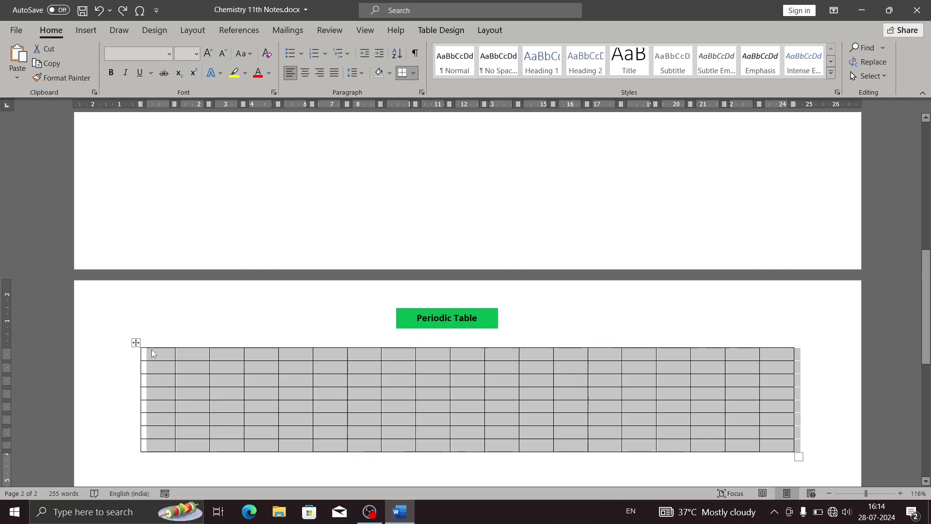
click(153, 353)
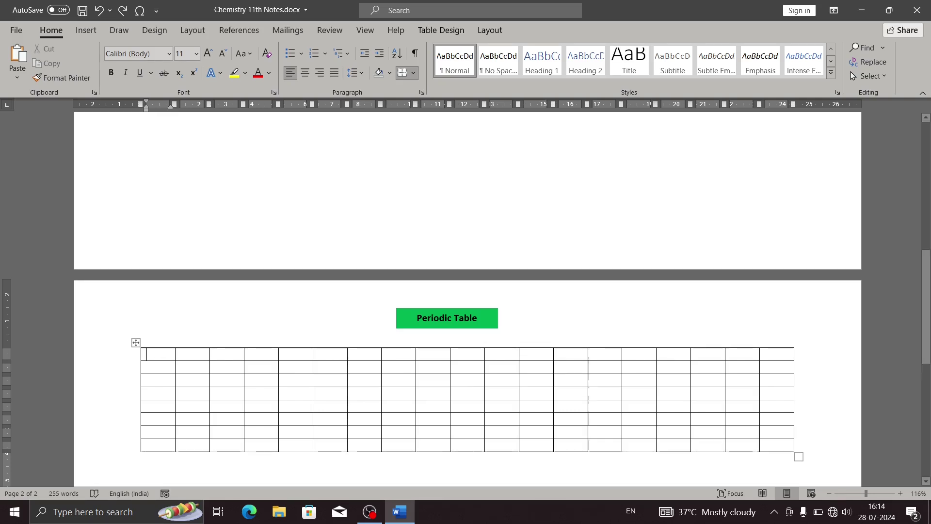
- Type trial numbers 1 and 2 in the first column, then delete them
text(1)
key(Down)
text(2)
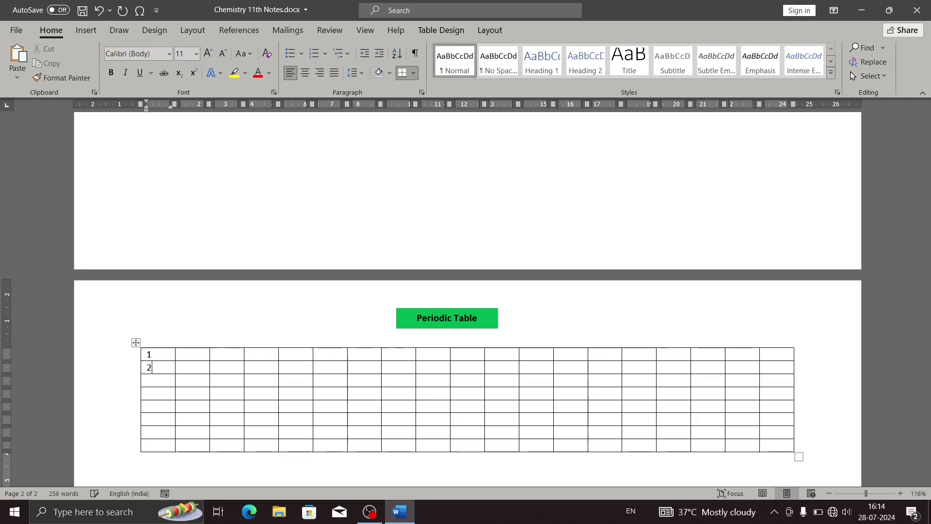
key(BackSpace)
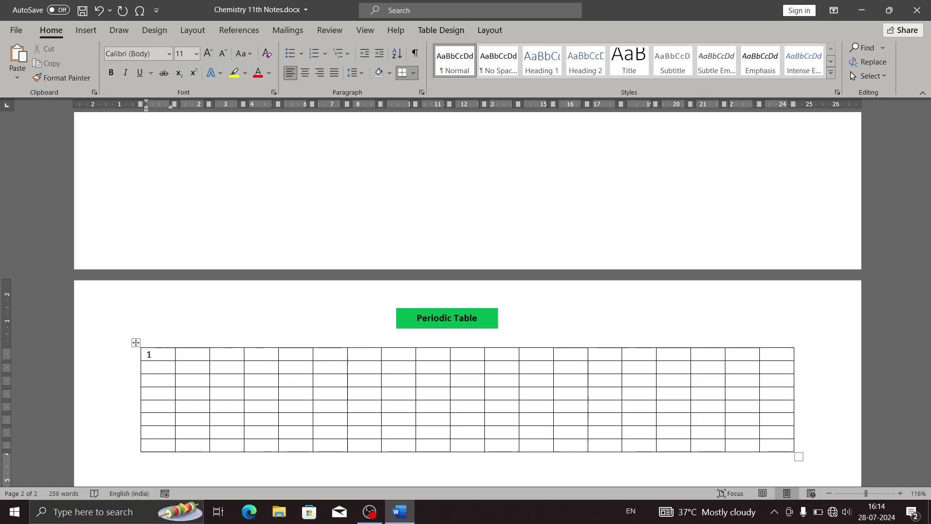
click(158, 356)
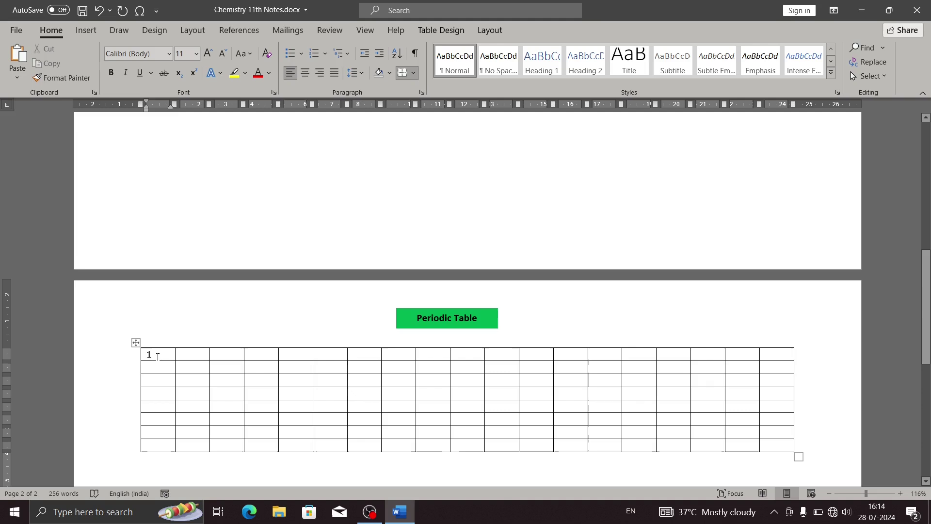
key(BackSpace)
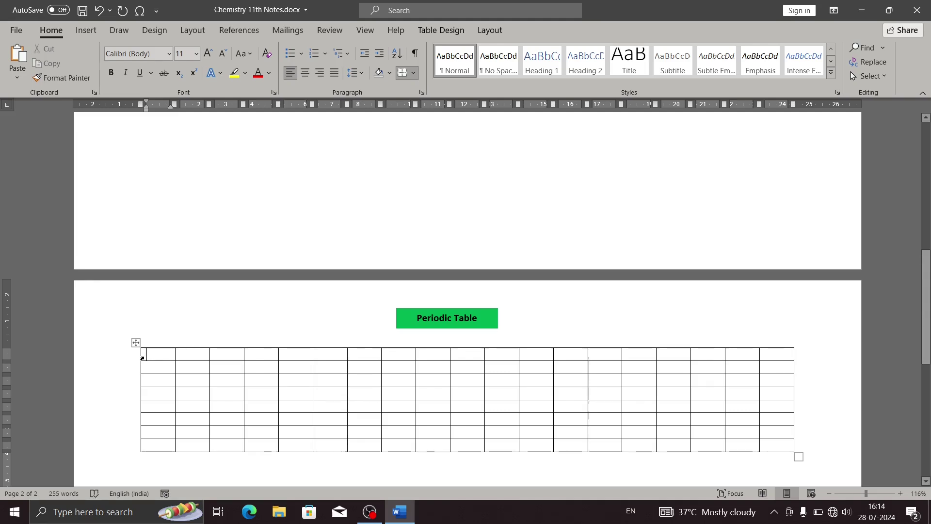
- Apply 1. 2. 3. numbering to rows 2–8 of the first column
click(142, 358)
key(shift+Down)
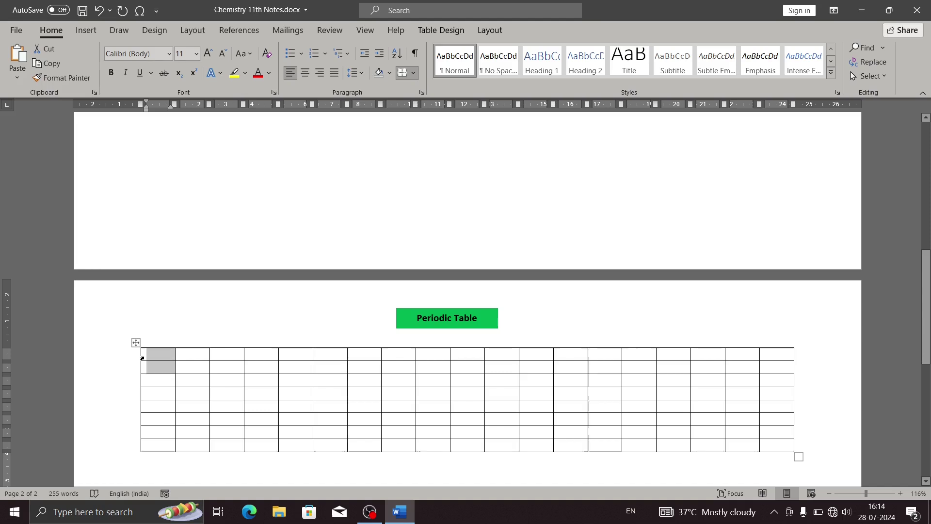
key(shift+Down)
key(shift+Down)
key(shift+Down)
key(shift+Down)
key(shift+Down)
key(shift+Down)
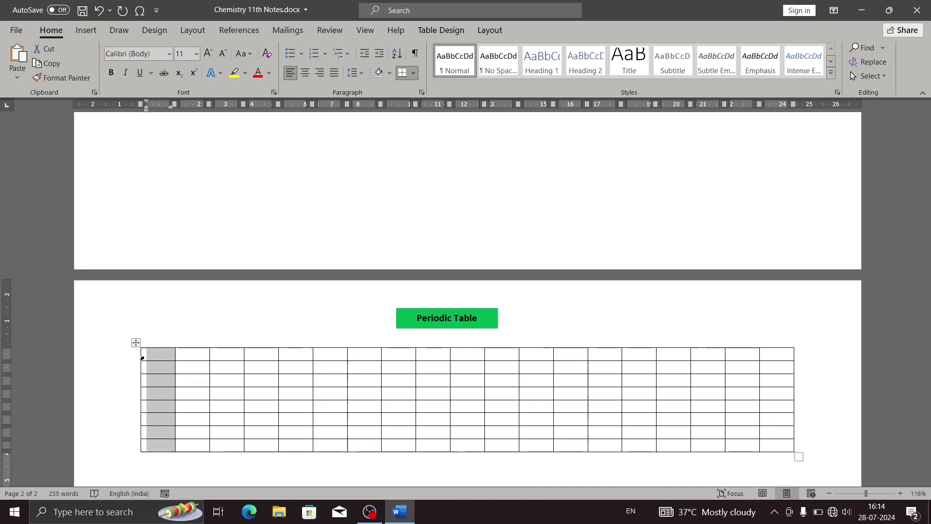
click(143, 370)
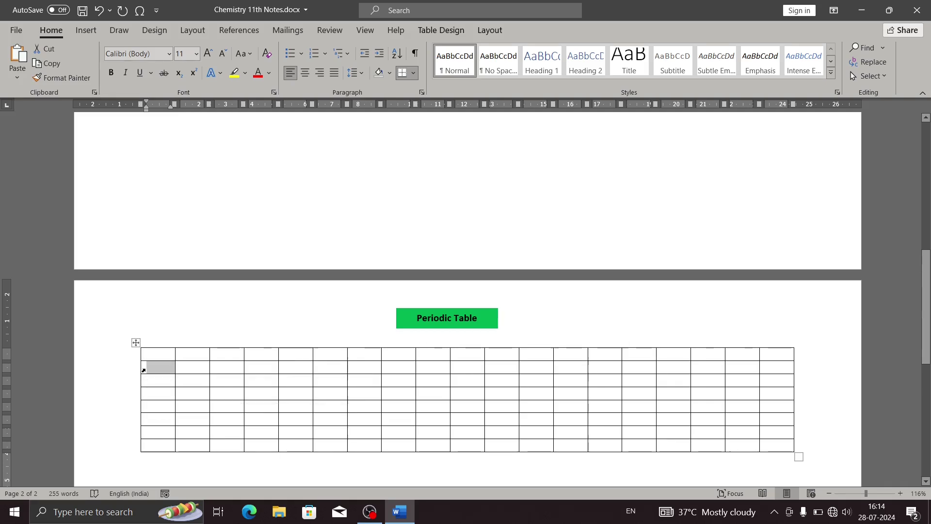
key(shift+Down)
key(shift+Down)
key(shift+Down)
key(shift+Down)
key(shift+Down)
key(shift+Down)
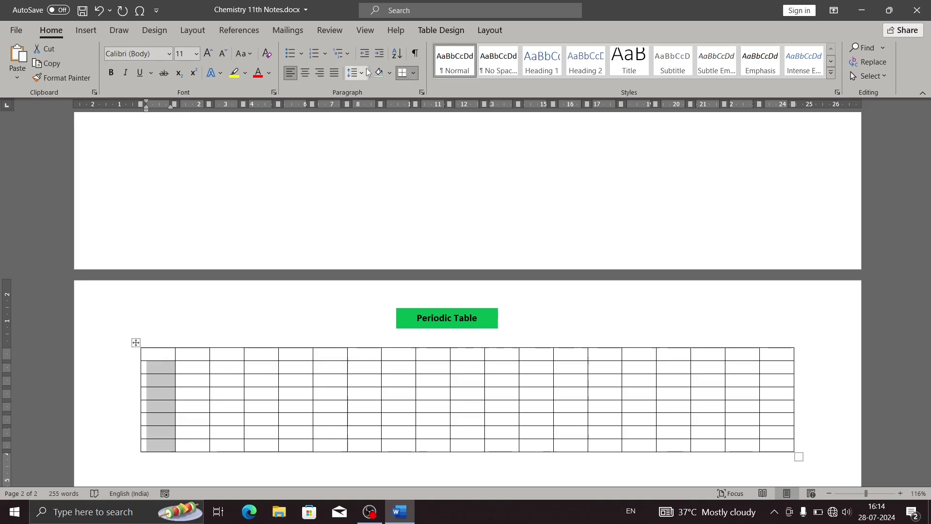
click(325, 53)
click(427, 108)
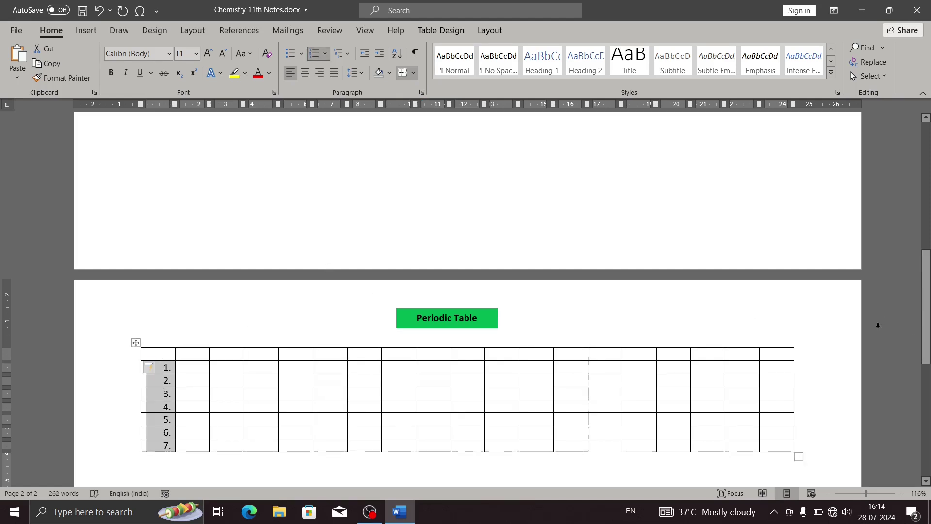
- Copy the group 1 elements H to Fr from the reference table and paste them into the grid
scroll(929, 228, up, 2)
drag(929, 228, 929, 150)
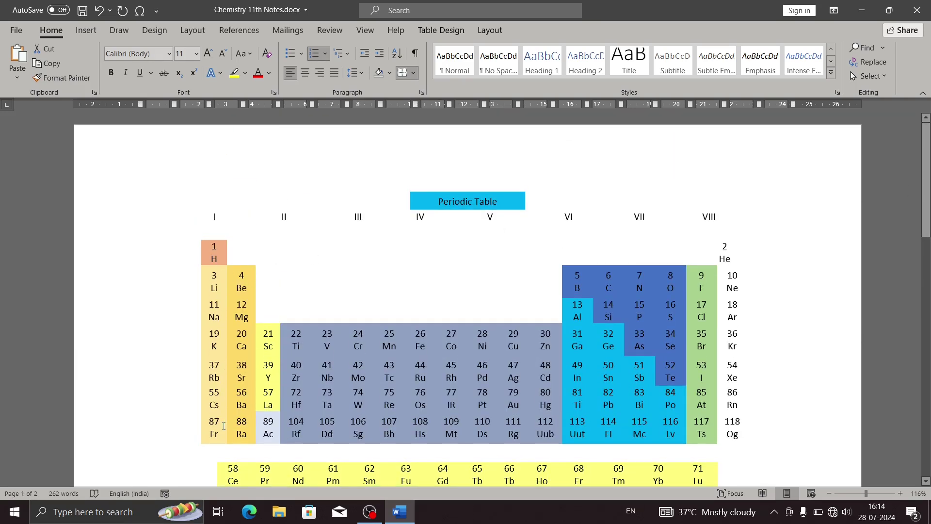
drag(224, 434, 202, 253)
key(ctrl+c)
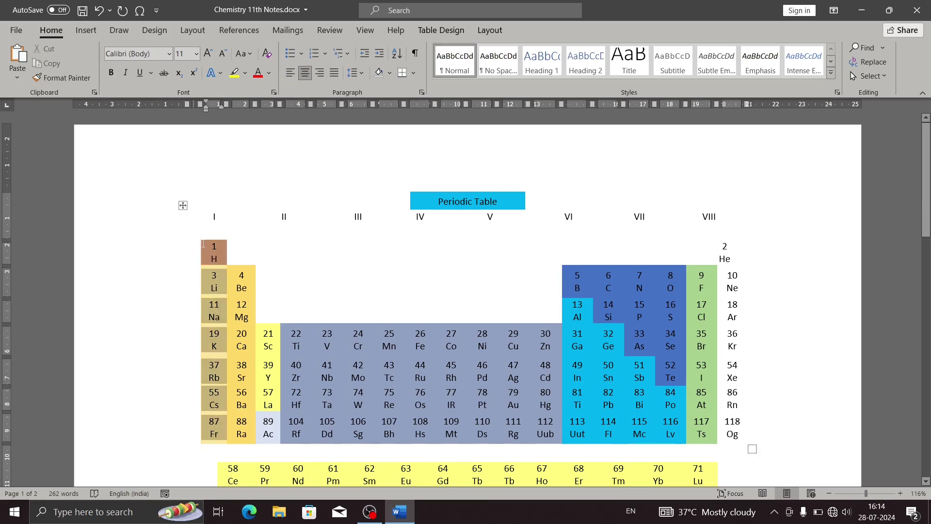
click(201, 244)
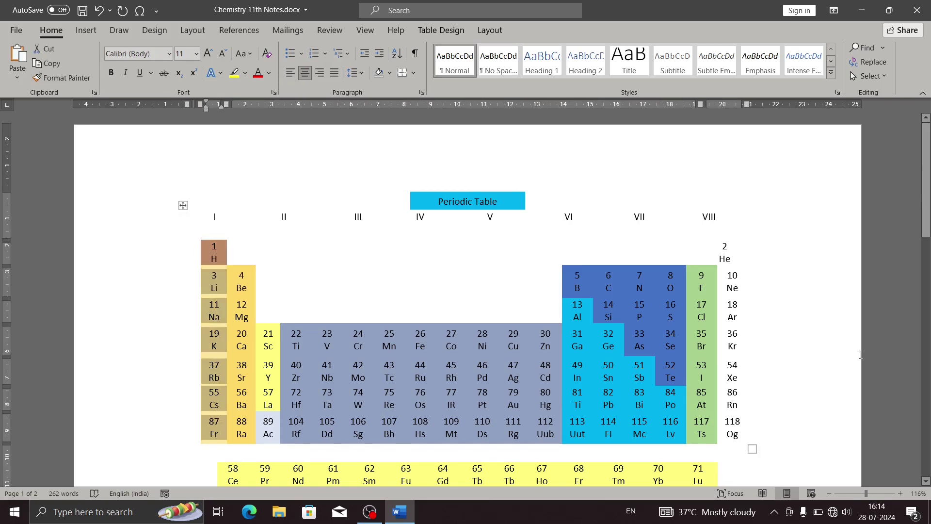
scroll(869, 270, down, 15)
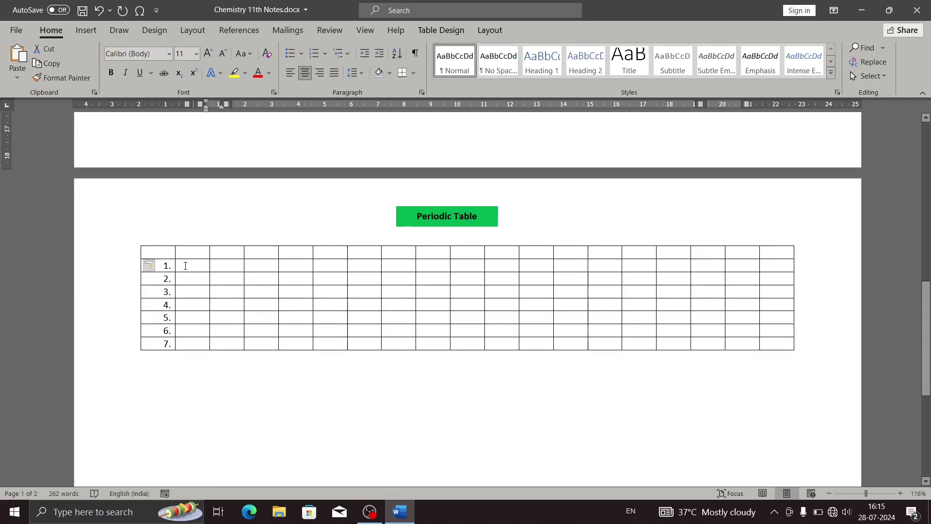
click(185, 265)
key(ctrl+v)
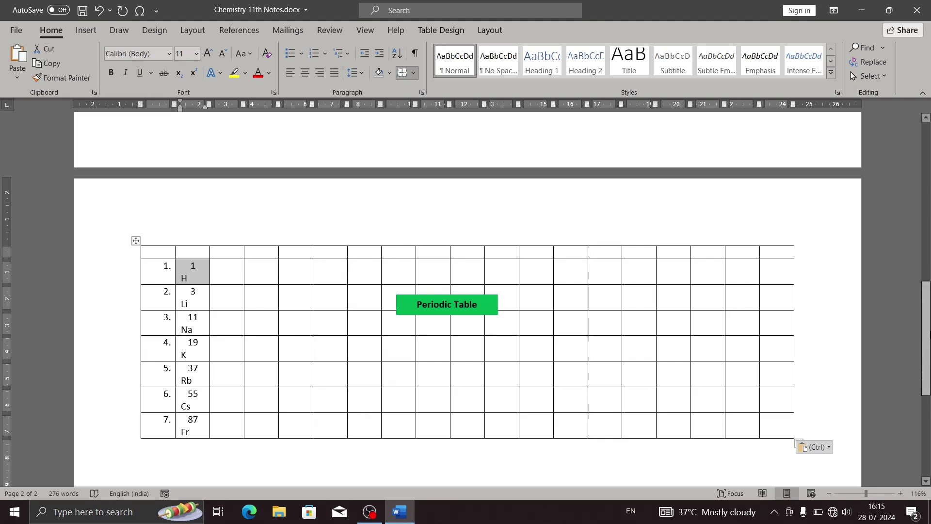
- Paste the group 2 elements Be to Ra into the column beside 3 Li
drag(929, 334, 927, 213)
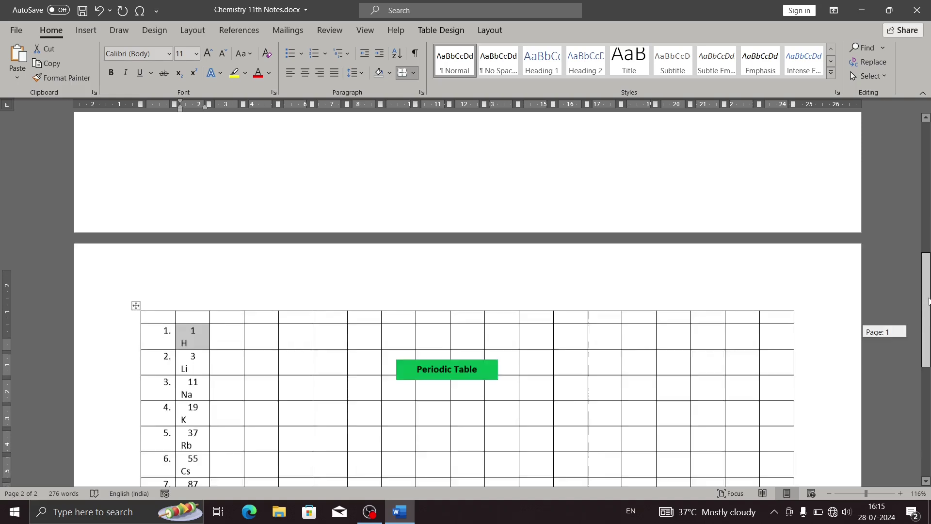
drag(242, 257, 241, 160)
key(ctrl+c)
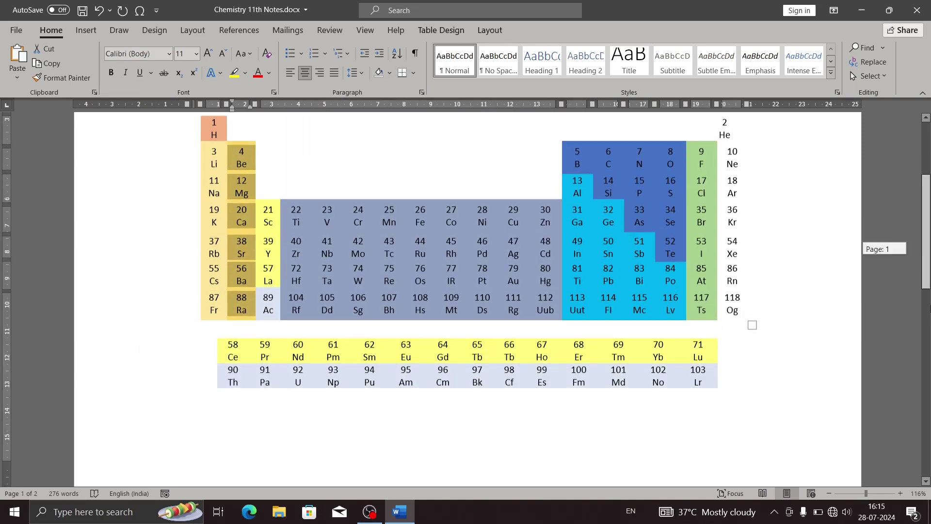
drag(927, 213, 928, 359)
click(221, 207)
key(ctrl+v)
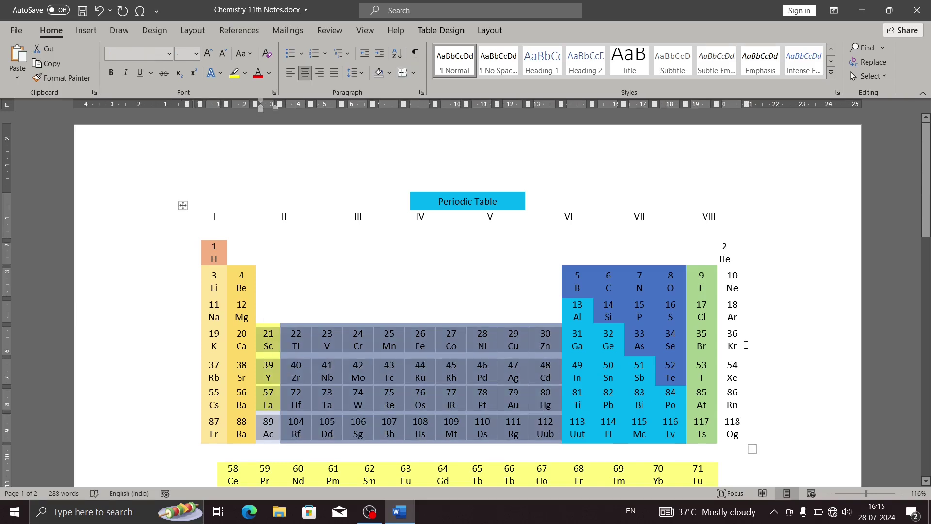
- Paste the transition metals 21–112 and move the title back above the table
scroll(251, 383, down, 15)
scroll(251, 387, down, 2)
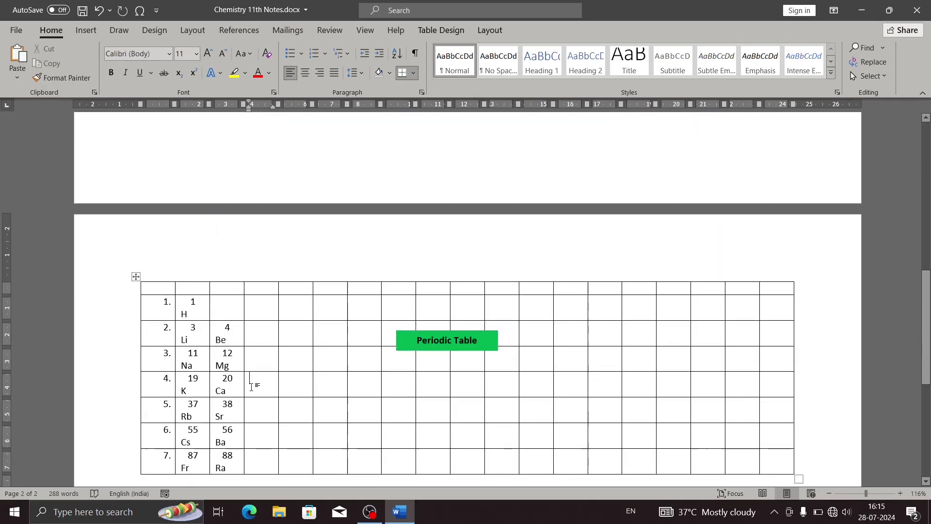
text(21 Sc	22 Ti	23 V	24 Cr	25 Mn	26 Fe	27 Co	28 Ni	29 Cu	30 Zn 39 Y	40 Zr	41 Nb	42 Mo	43 Tc	44 Ru	45 Rh	46 Pd	47 Ag	48 Cd 57 La	72 Hf	73 Ta	74 W	75 Re	76 Os	77 IR	78 Pt	79 Au	80 Hg 89 Ac	104 Rf	105 Dd	106 Sg	107 Bh	108 Hs	109 Mt	110 Ds	111 Rg	112 Uub)
drag(447, 340, 441, 253)
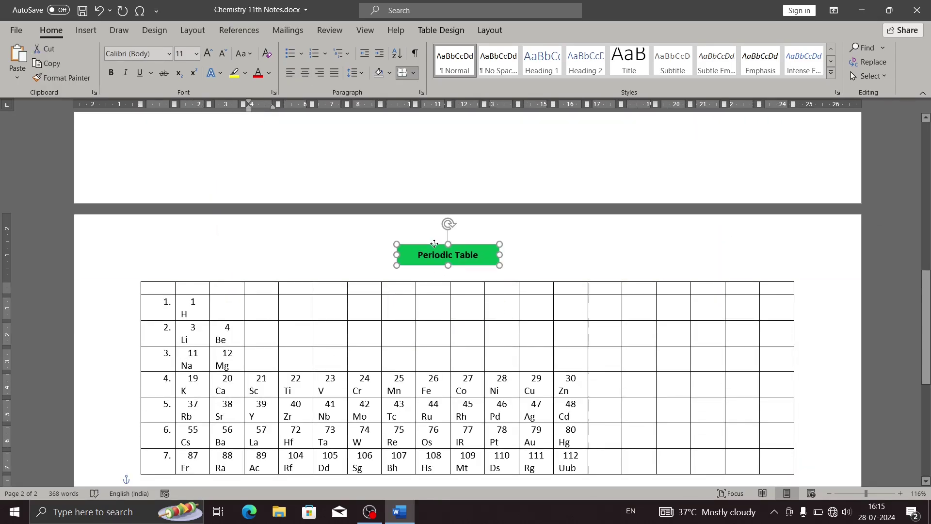
- Paste the elements 5 B through 117 Ts into their matching cells
scroll(504, 394, up, 2)
scroll(505, 394, up, 3)
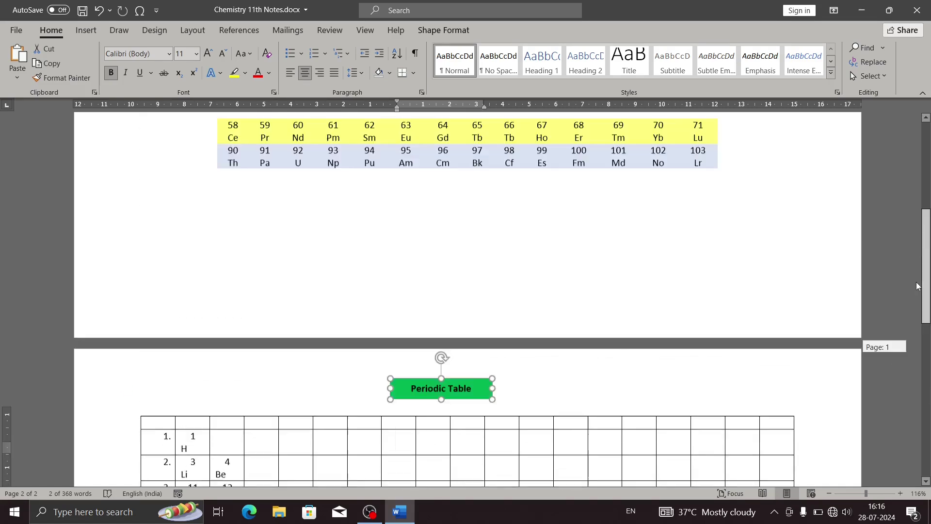
scroll(504, 394, up, 5)
click(580, 178)
scroll(581, 177, down, 10)
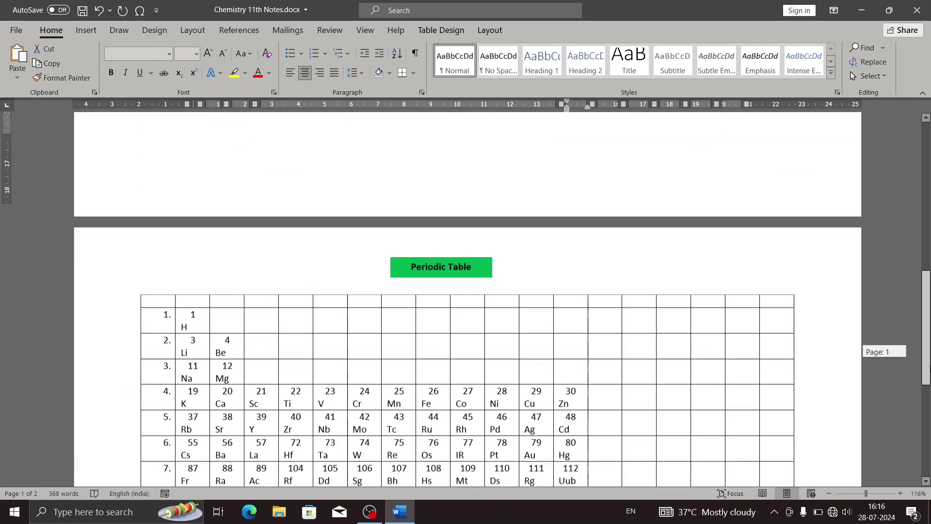
click(604, 315)
key(ctrl+v)
- Copy the group 18 elements Ne to Og into the last column from row 2
drag(927, 369, 928, 238)
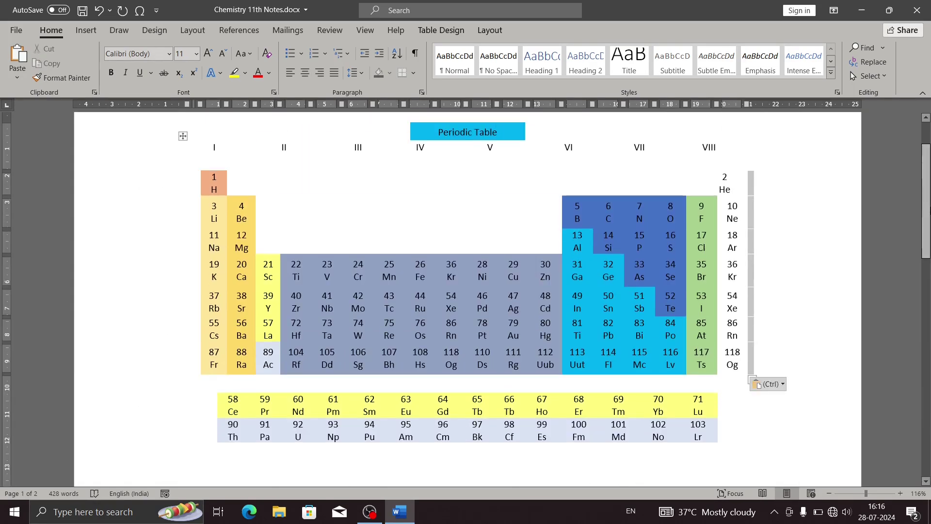
drag(732, 364, 725, 192)
key(ctrl+c)
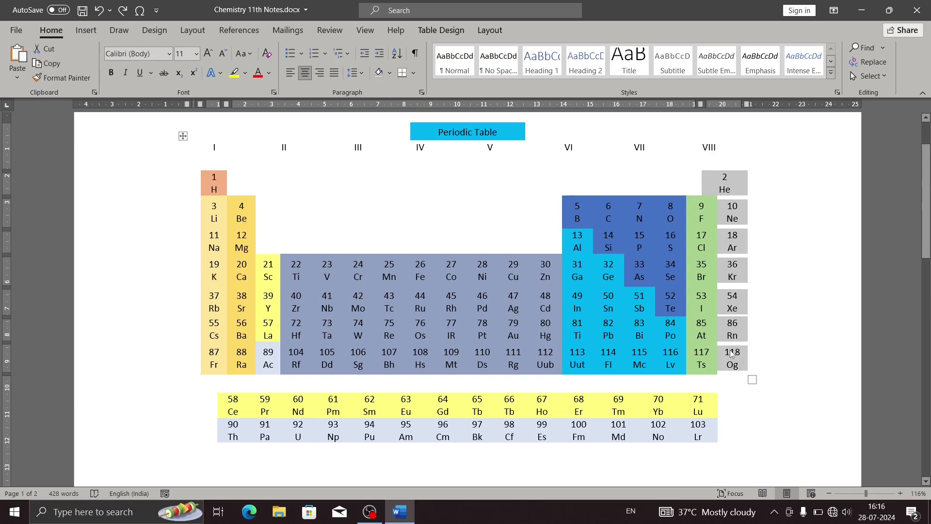
scroll(830, 406, down, 15)
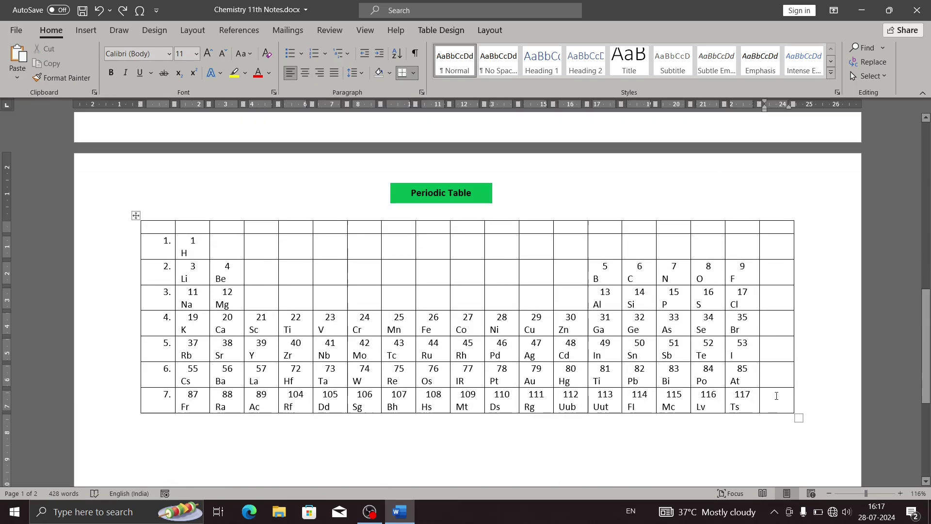
click(771, 274)
key(ctrl+v)
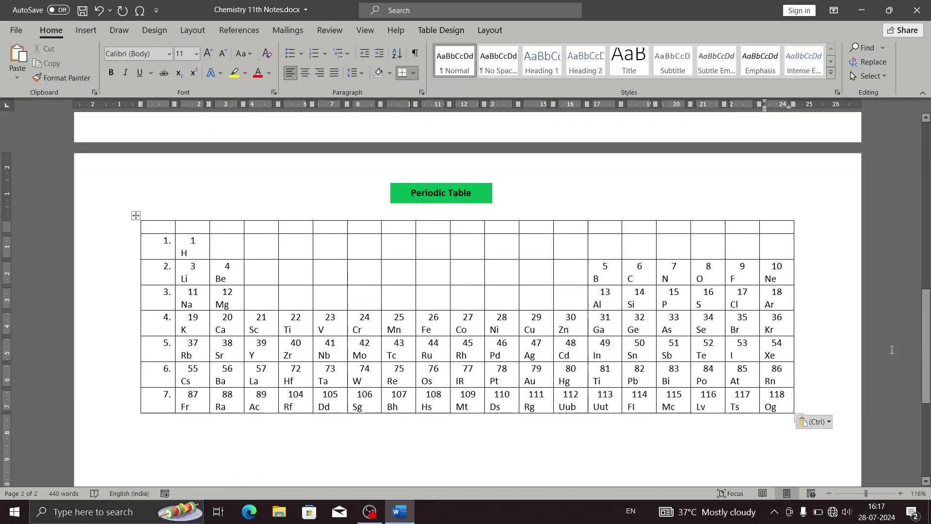
mouse_move(925, 367)
mouse_down()
mouse_move(928, 237)
mouse_move(929, 345)
mouse_up()
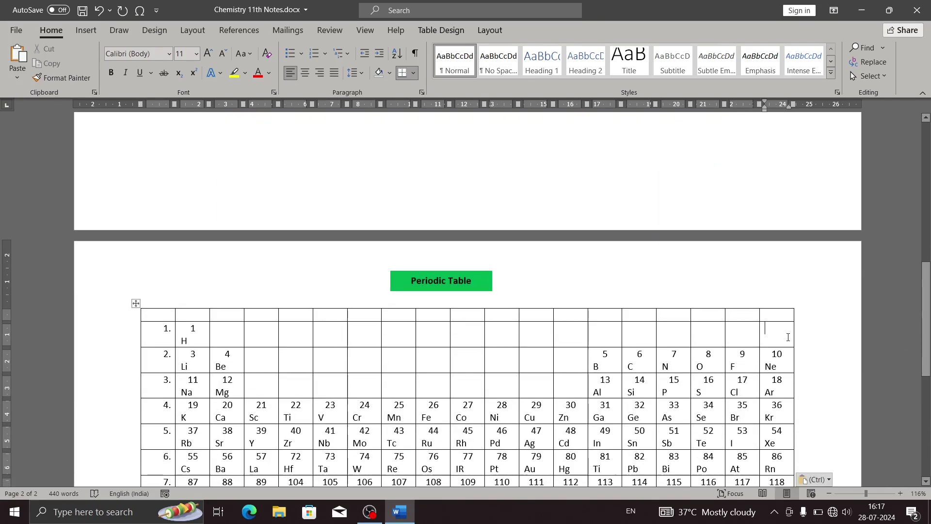
- Enter '2 He' in the empty top-right cell of the table
click(775, 333)
text(2 )
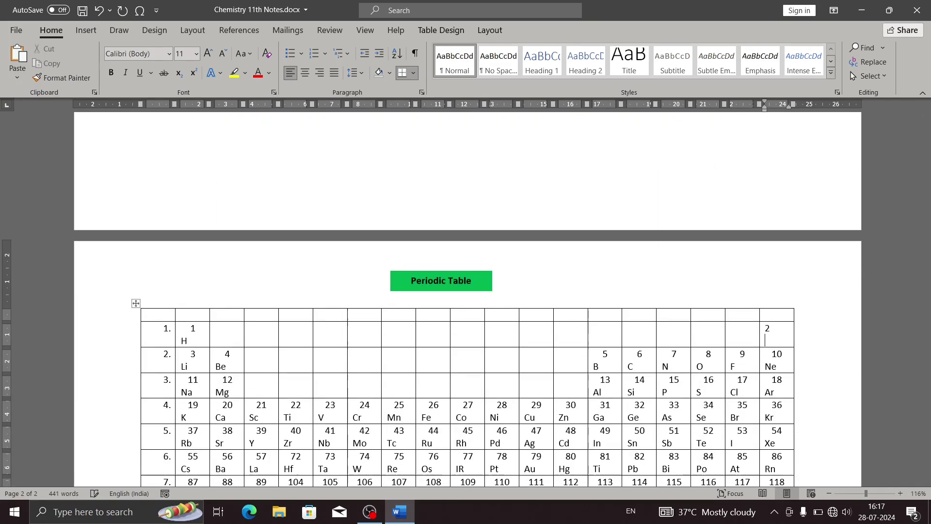
text(he)
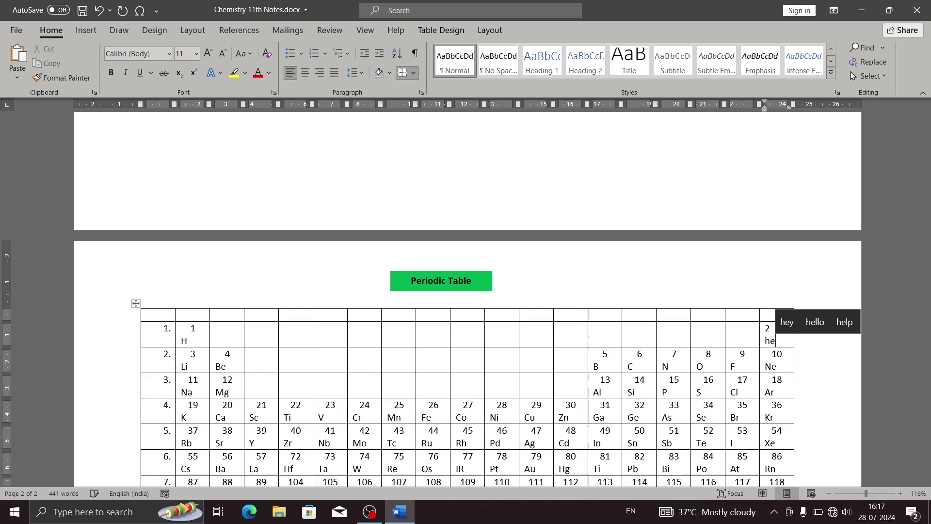
key(BackSpace)
key(BackSpace)
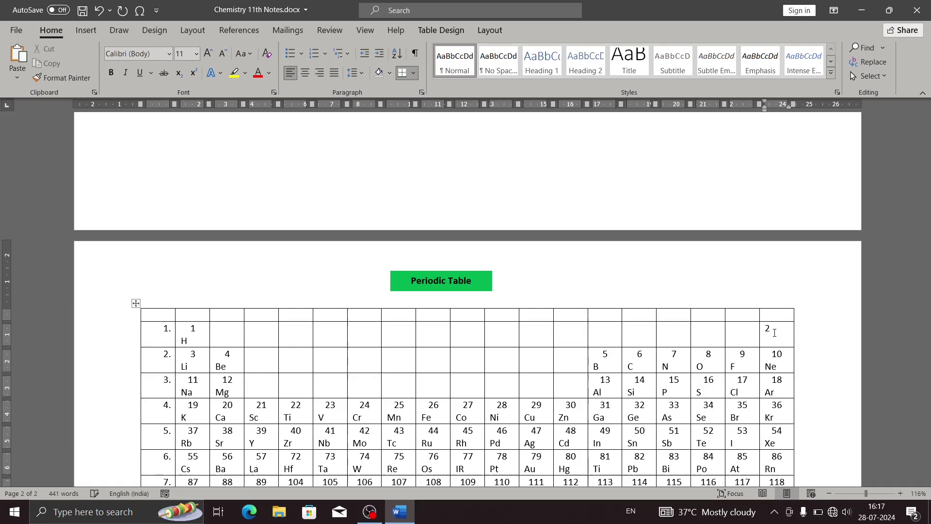
text(He)
- Select the He and Ne cells and remove them with Delete Cells
key(Down)
key(Down)
key(shift+Home)
key(shift+Up)
key(shift+Up)
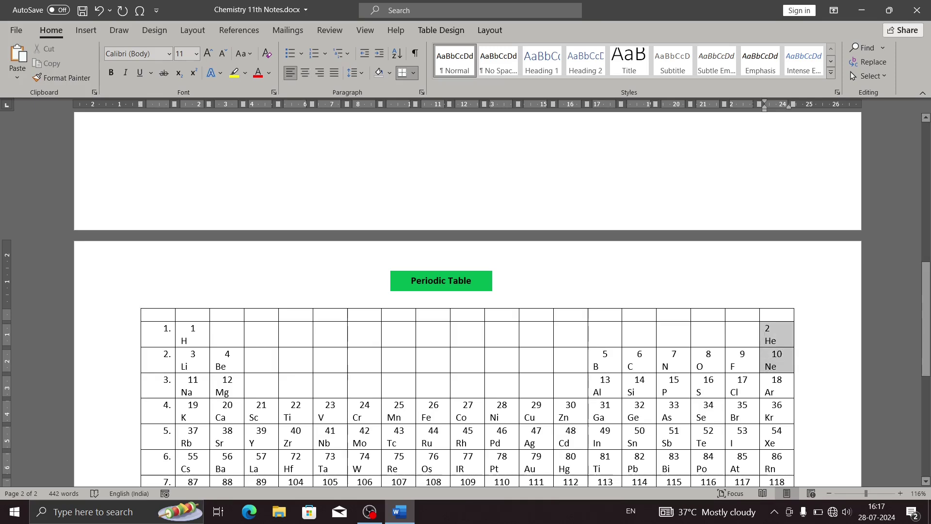
right_click(762, 334)
key(d)
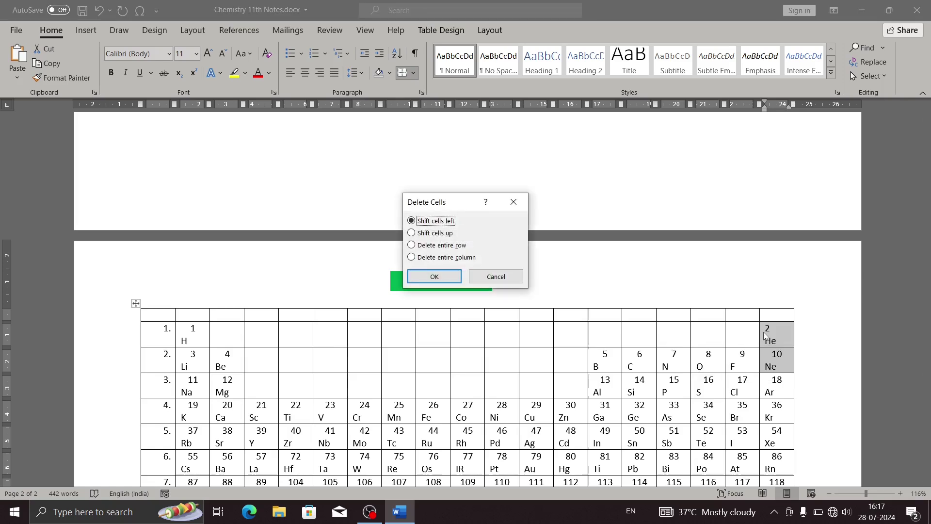
click(522, 203)
key(Delete)
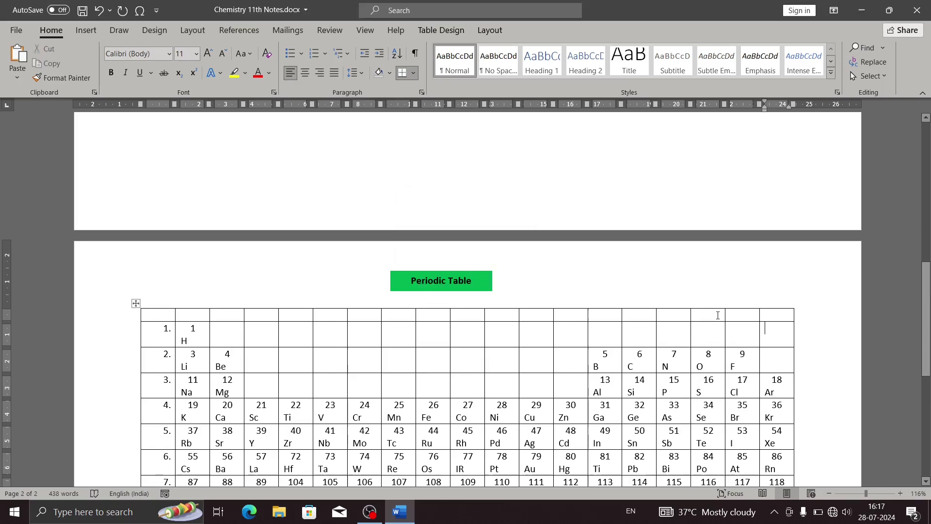
- Retype He in the emptied top-right cell
click(769, 333)
text(2)
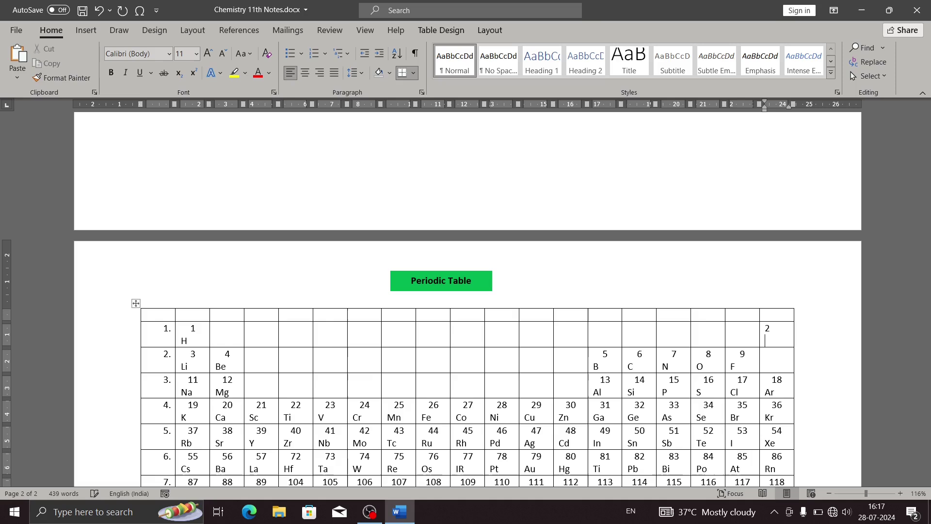
text(He)
key(Down)
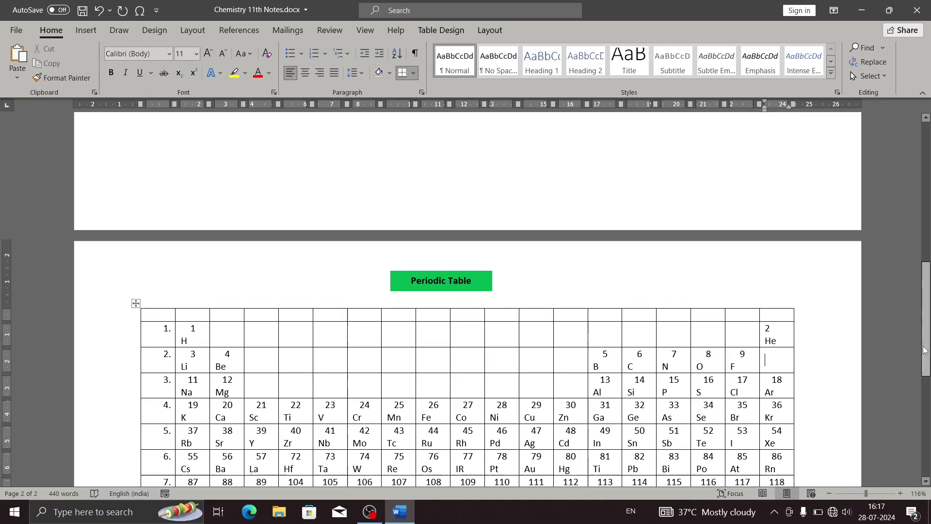
- Enter '10' and 'Ne' on separate lines in the cell below He
mouse_move(924, 349)
mouse_down()
mouse_move(914, 249)
mouse_move(924, 326)
mouse_up()
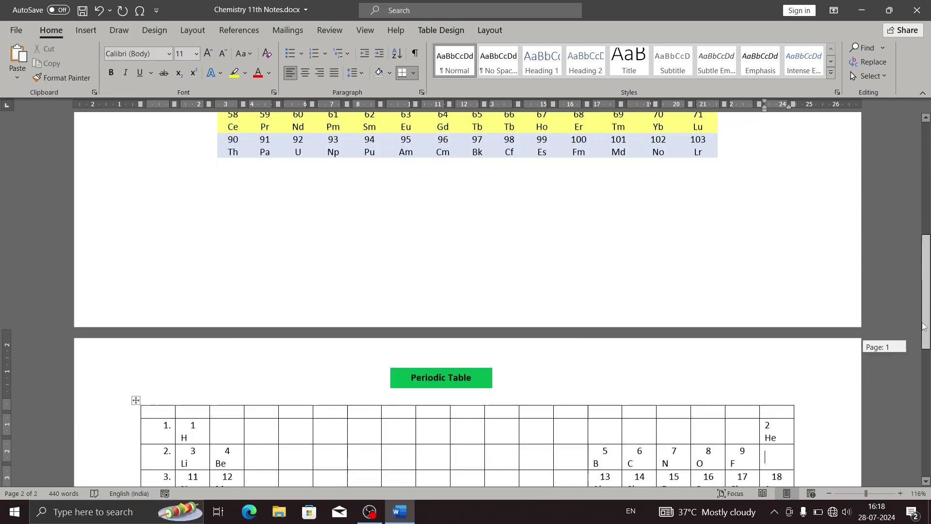
text(10)
key(Return)
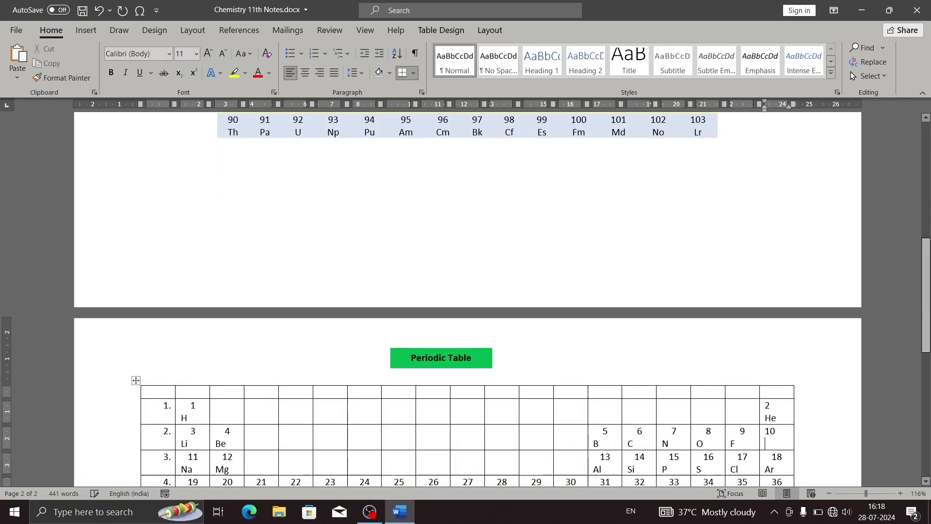
text(Ne)
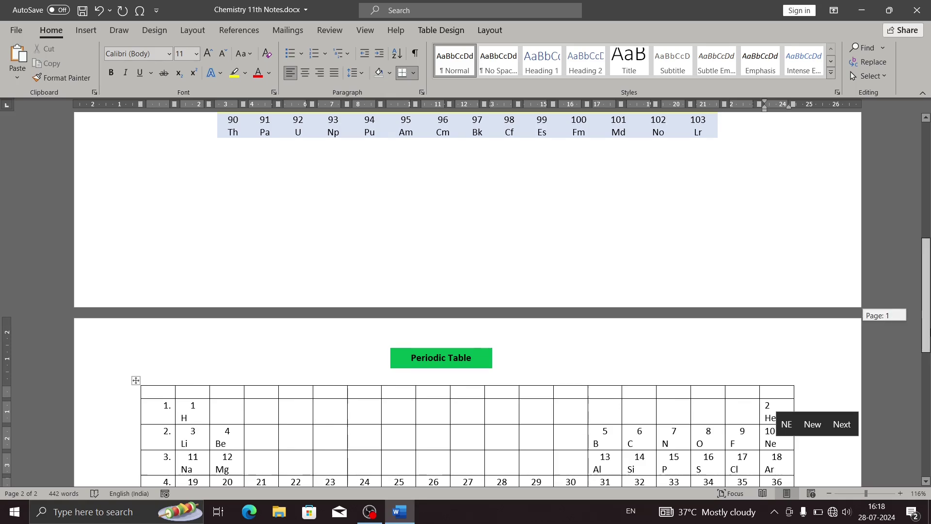
- Scroll up to the colour-coded reference table and check its group numerals I to VIII
mouse_move(928, 314)
mouse_down()
mouse_move(928, 352)
mouse_move(930, 223)
mouse_up()
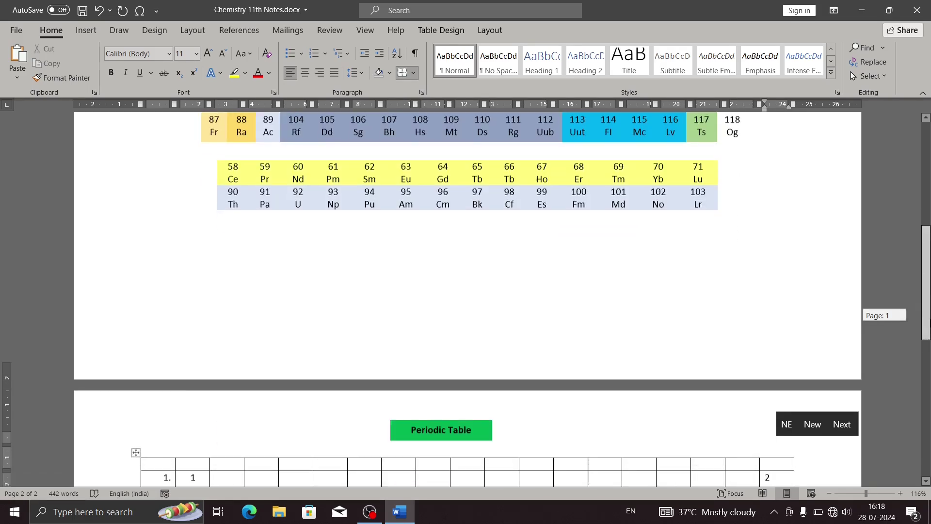
drag(930, 223, 927, 350)
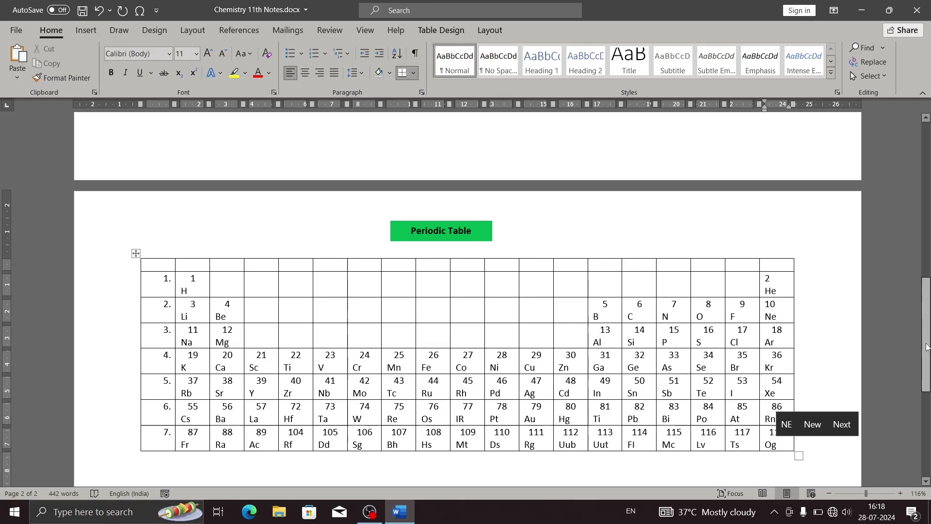
mouse_move(927, 348)
mouse_down()
mouse_move(928, 393)
mouse_move(928, 321)
mouse_up()
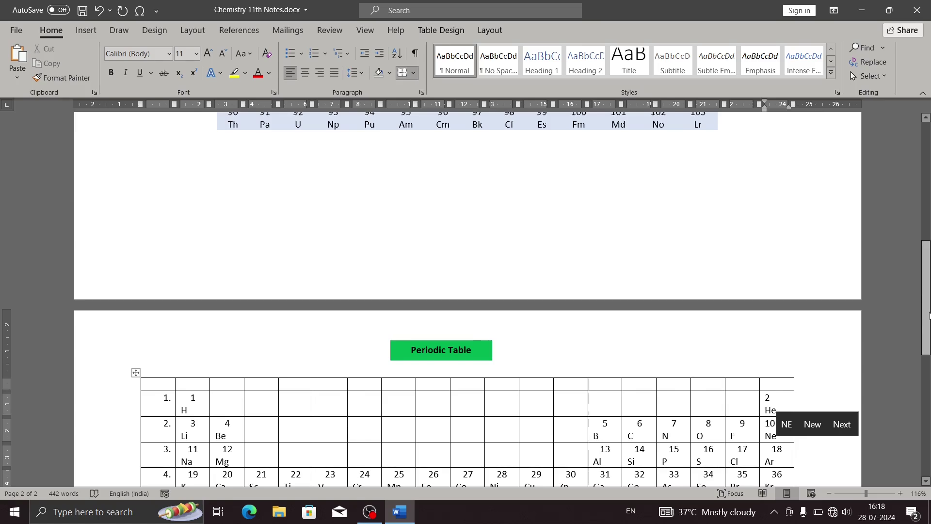
drag(927, 315, 929, 223)
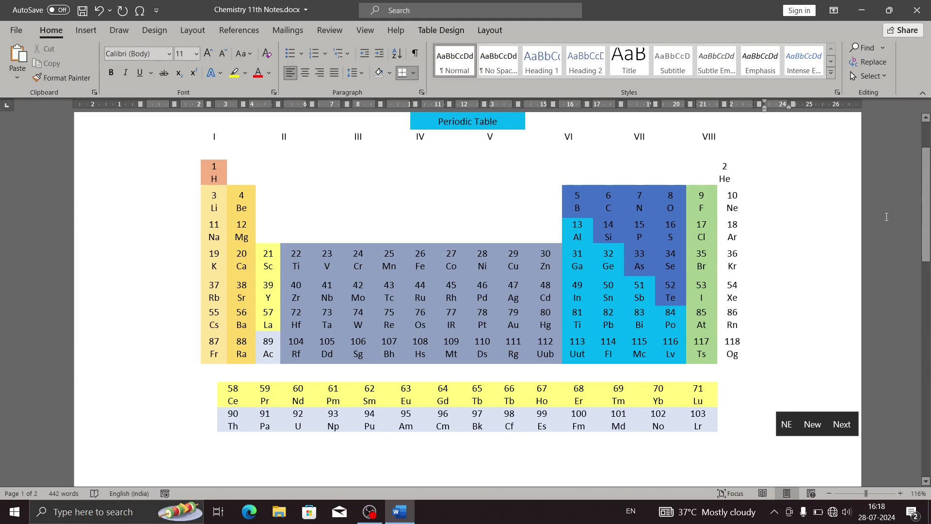
click(259, 135)
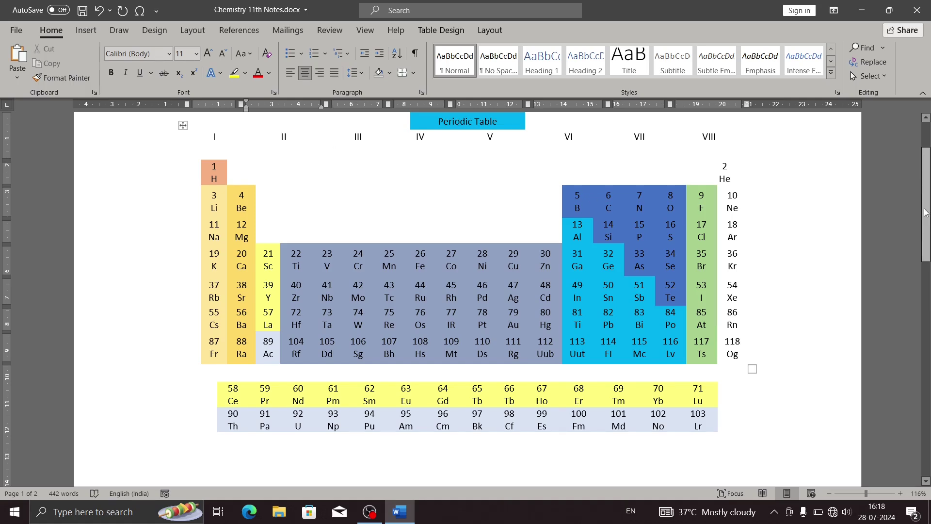
- Try typing the group numeral I into the first top-row header cells
drag(926, 213, 926, 318)
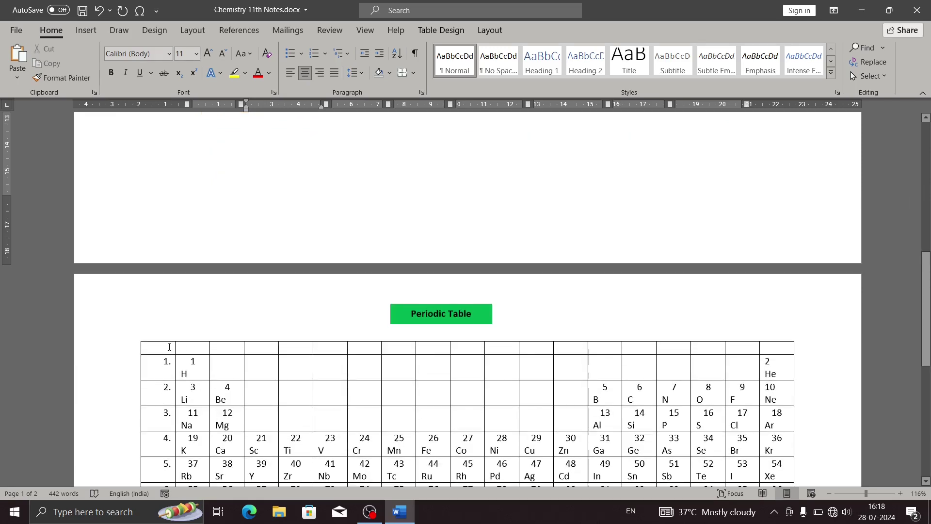
click(166, 347)
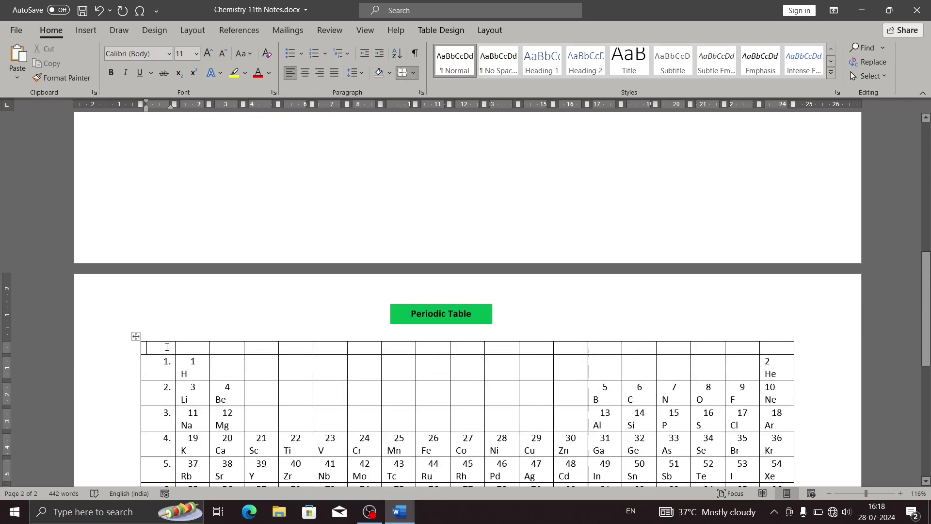
text(I)
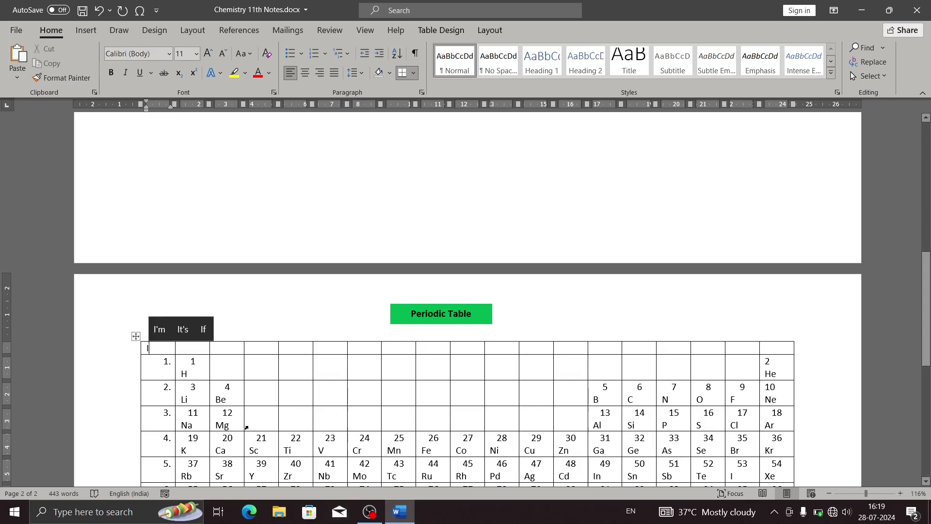
key(BackSpace)
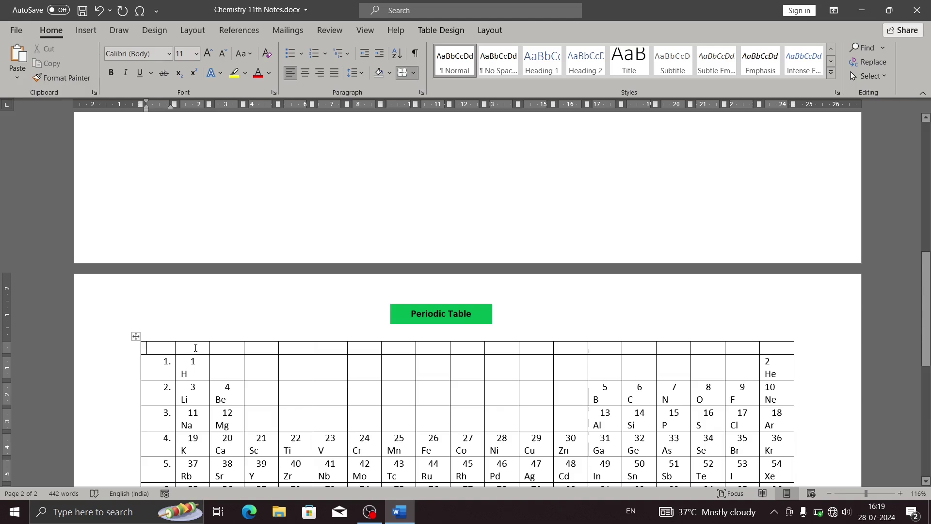
click(196, 347)
text(I)
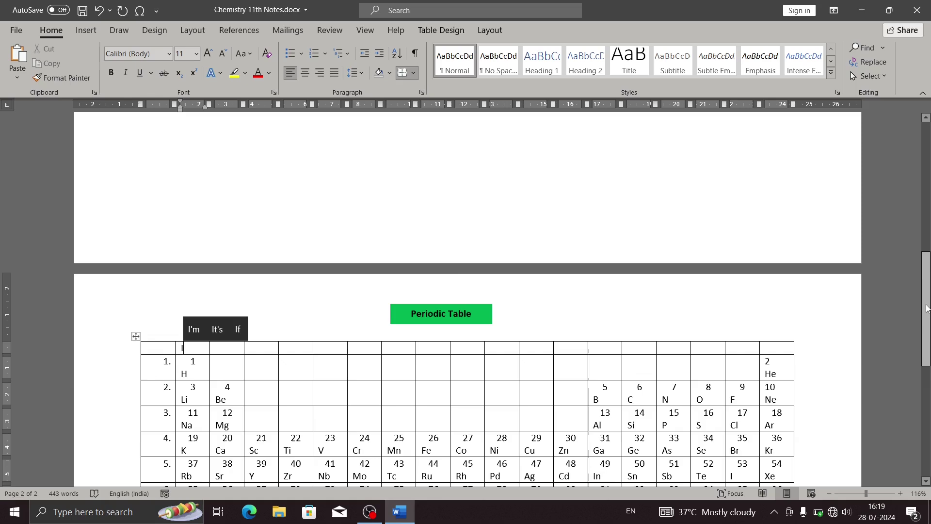
- Delete the I from the header cell and scroll back to the page-2 table
drag(927, 308, 926, 200)
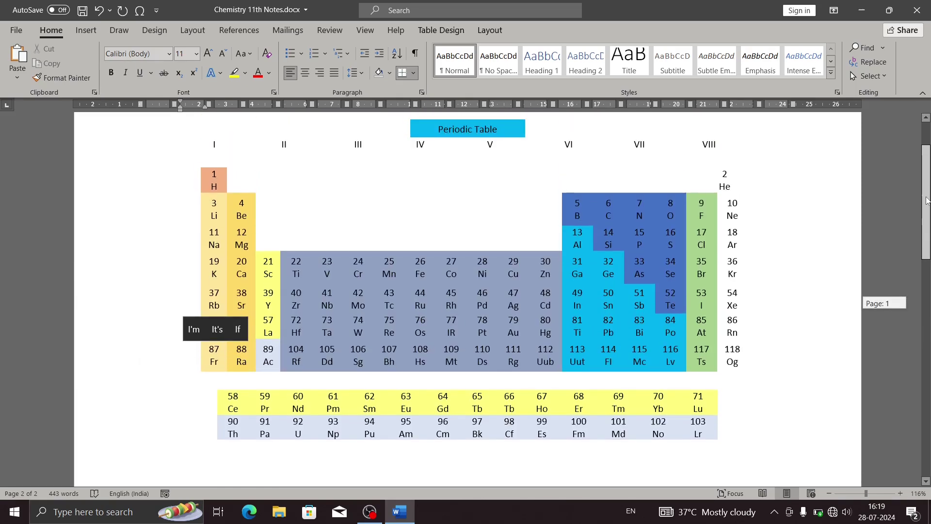
drag(926, 200, 927, 198)
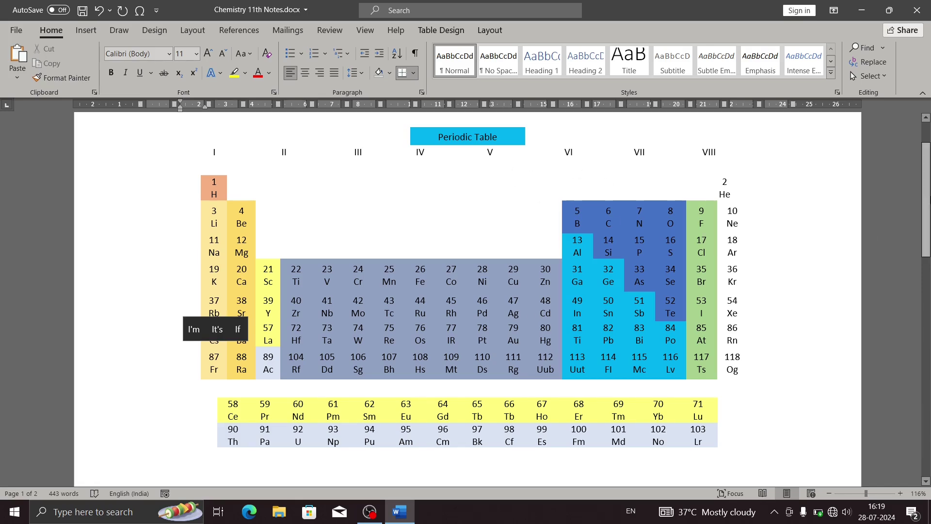
mouse_move(927, 200)
mouse_down()
mouse_move(930, 181)
mouse_move(930, 309)
mouse_up()
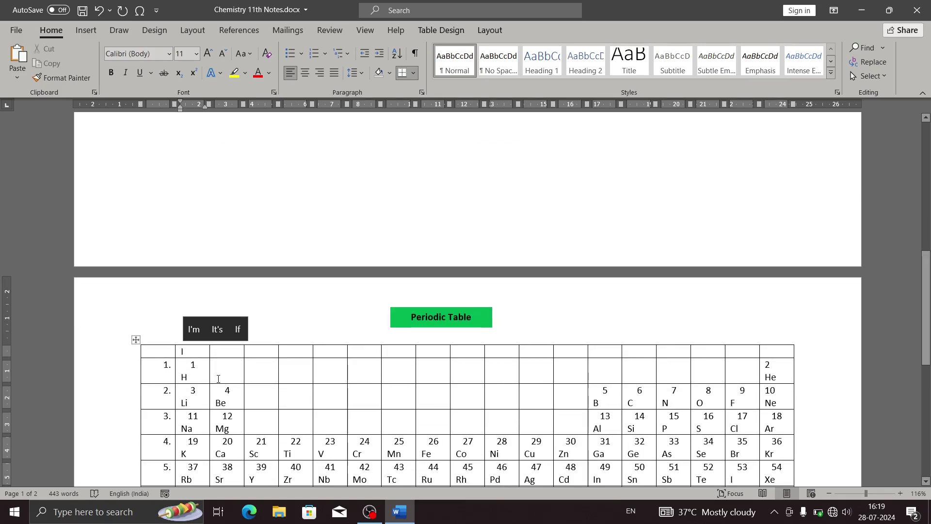
click(194, 360)
key(BackSpace)
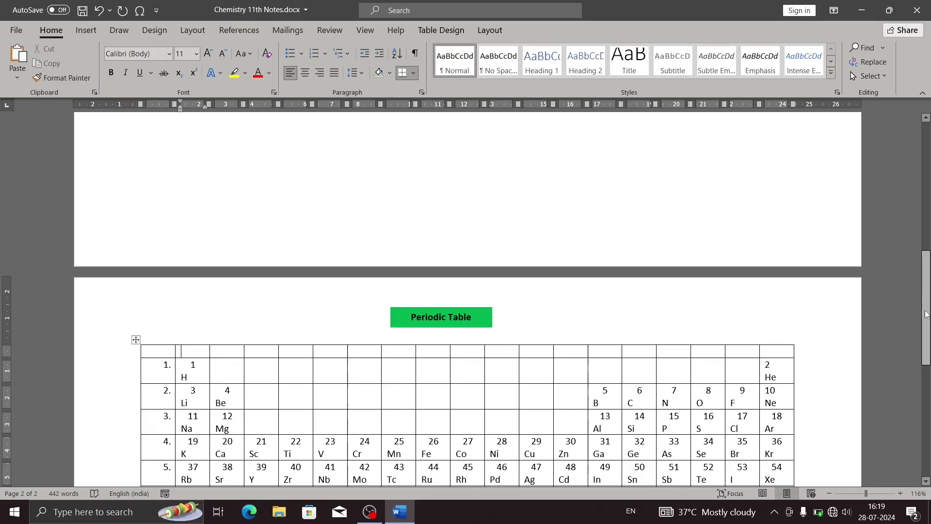
drag(927, 311, 927, 180)
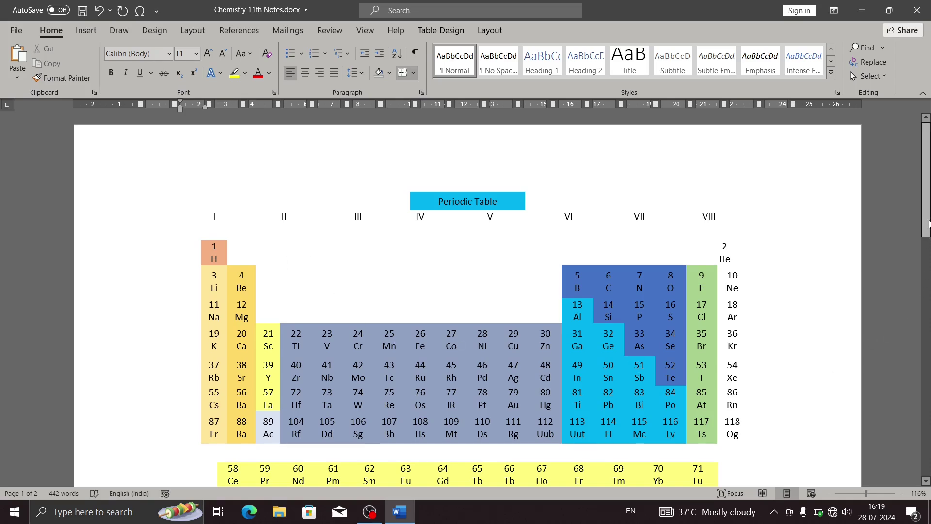
drag(929, 223, 927, 359)
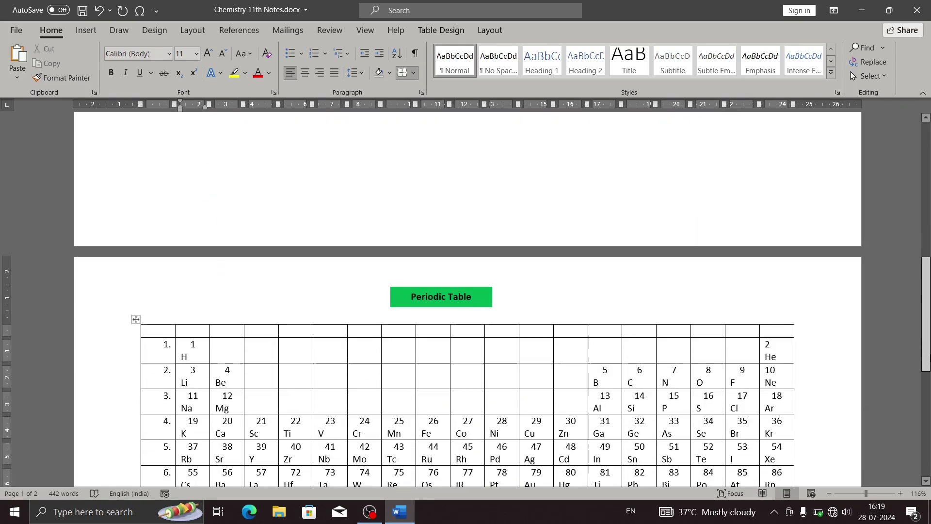
- Select the empty cells beside 1 H in the period 1 row
click(224, 355)
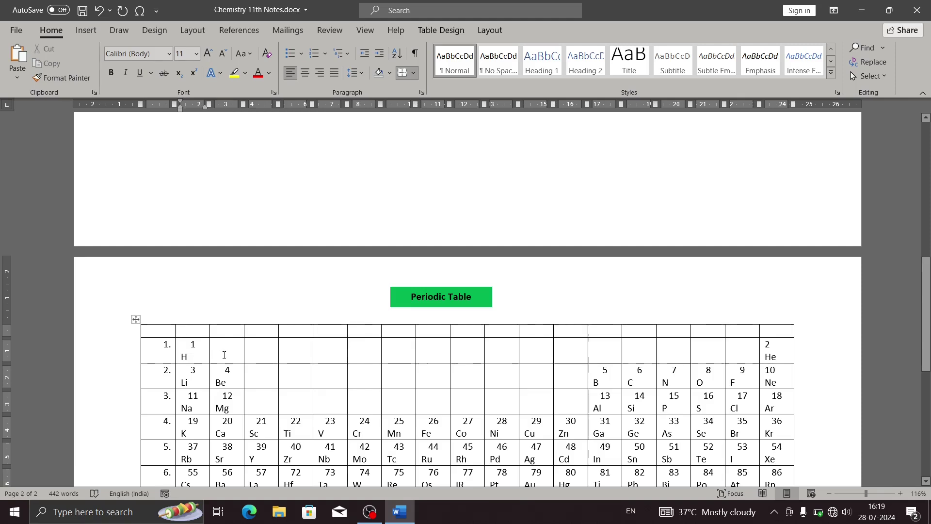
click(218, 351)
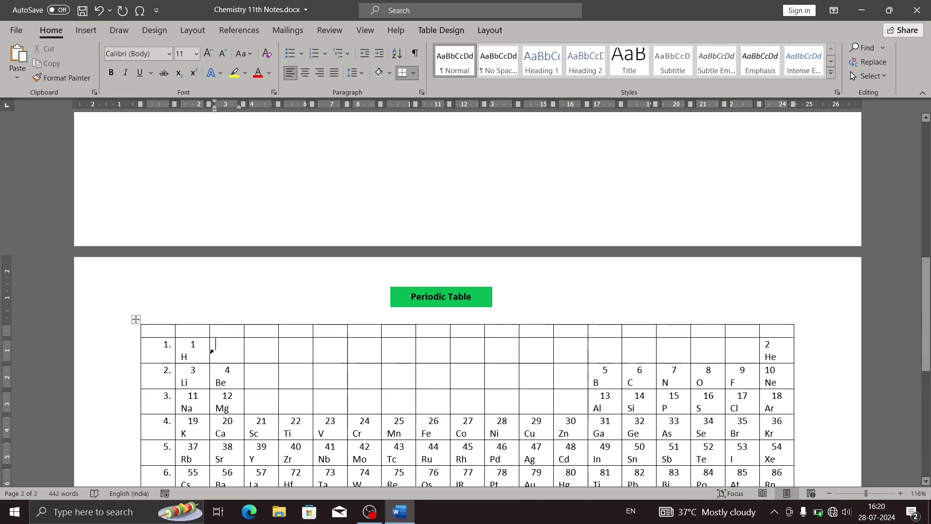
click(212, 350)
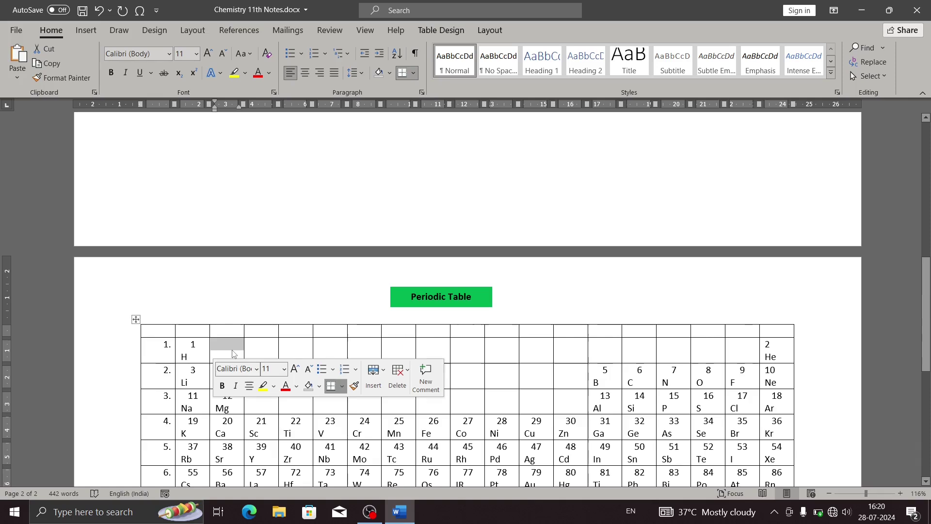
key(shift+Right)
key(shift+Right)
key(shift+Right)
key(shift+Right)
key(shift+Right)
key(shift+Right)
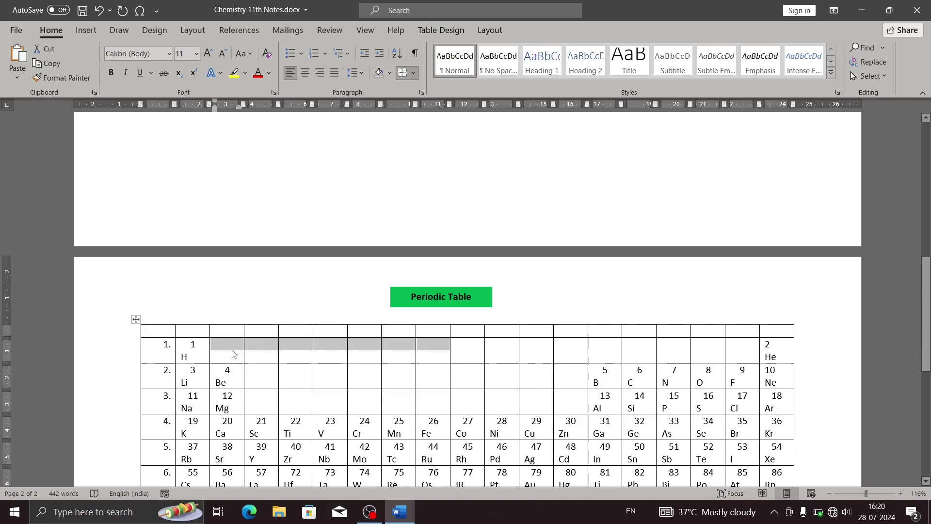
key(shift+Right)
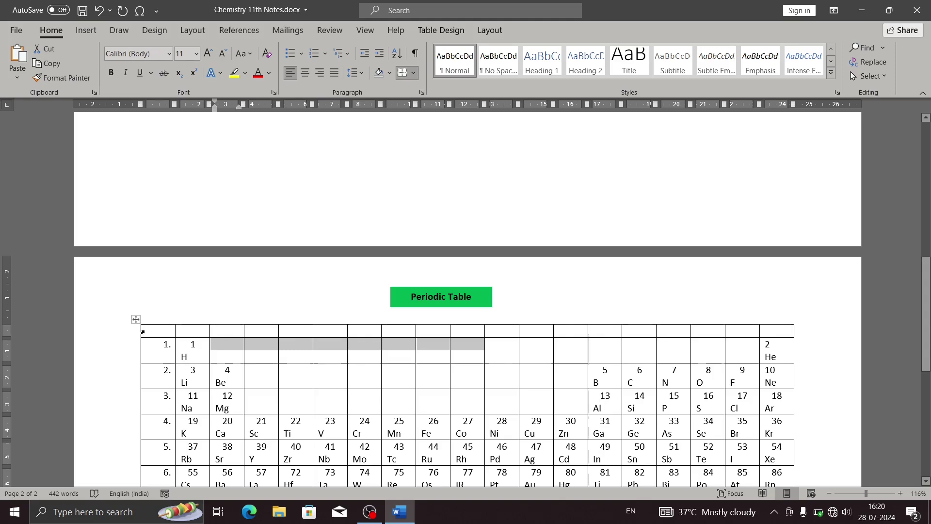
- Select the entire empty top row of the grid, starting from its first cell
click(143, 332)
key(shift+Right)
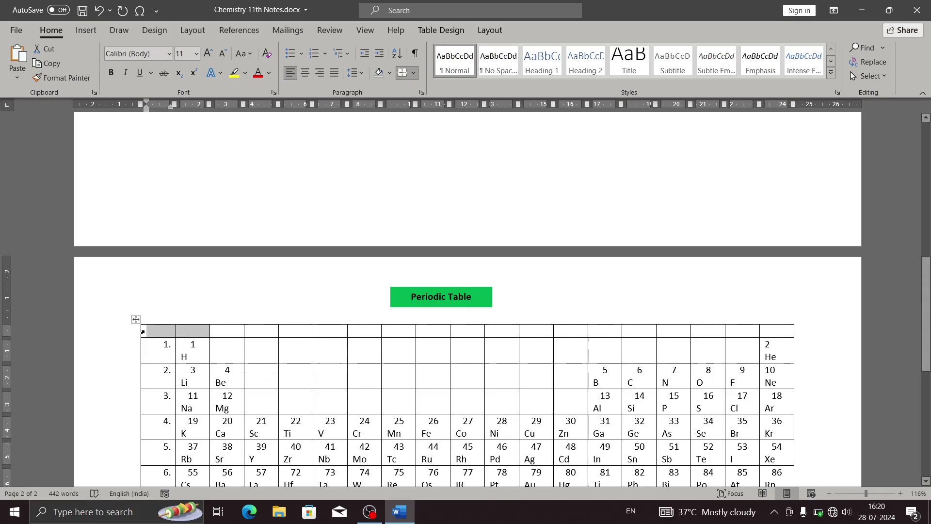
key(shift+Right)
key(shift+Right)
key(shift+Right)
key(shift+Right)
key(shift+Right)
key(shift+Right)
key(shift+Right)
key(shift+Right)
key(shift+Right)
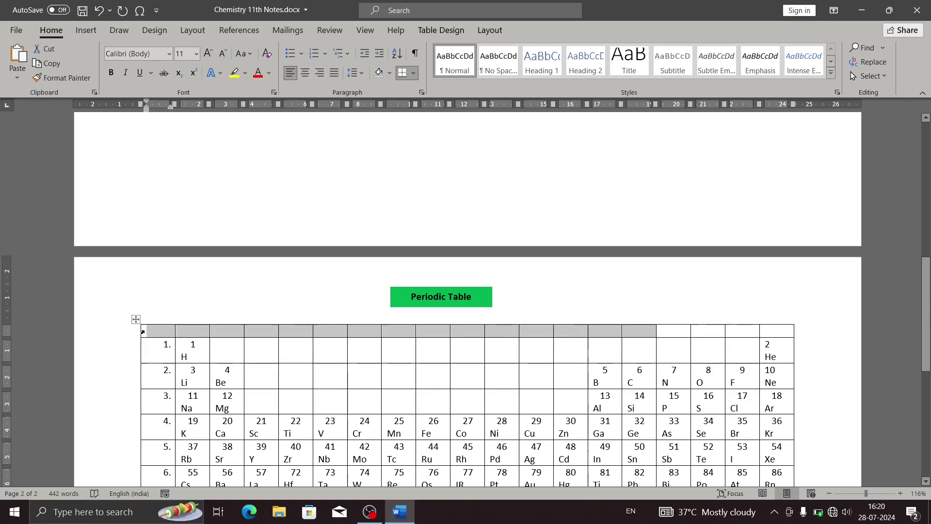
key(shift+Right)
key(shift+Right)
key(shift+Right)
key(shift+Down)
key(shift+Down)
key(shift+Left)
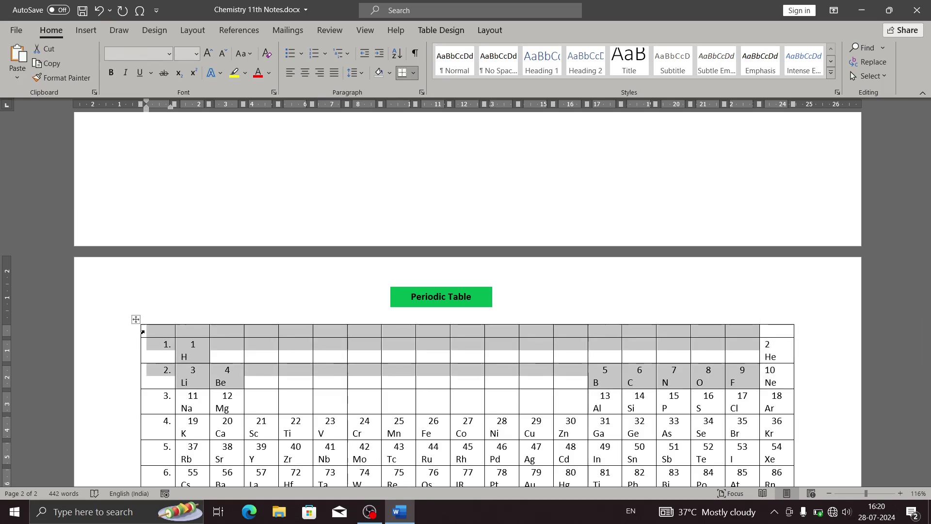
key(shift+Left)
key(shift+Left)
key(shift+Left)
key(shift+Left)
key(shift+Left)
key(shift+Left)
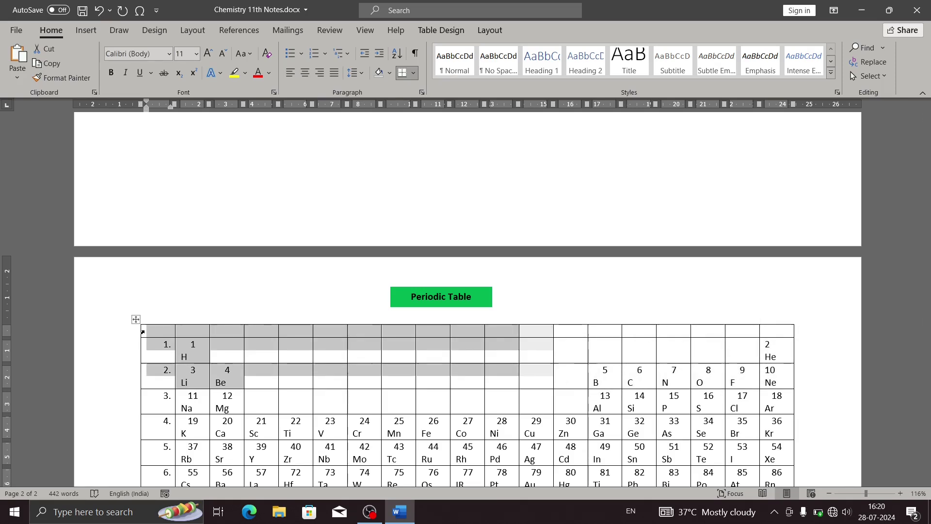
key(shift+Left)
key(shift+Left)
key(shift+Left)
key(shift+Left)
key(shift+Left)
key(shift+Up)
key(shift+Right)
key(shift+Right)
key(shift+Right)
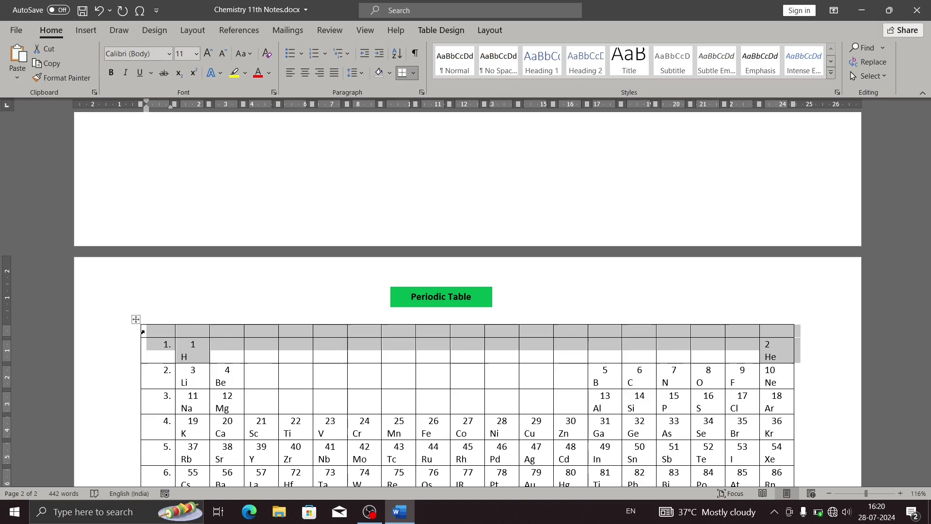
key(shift+Left)
key(shift+Left)
key(shift+Left)
key(shift+Left)
key(shift+Left)
key(shift+Left)
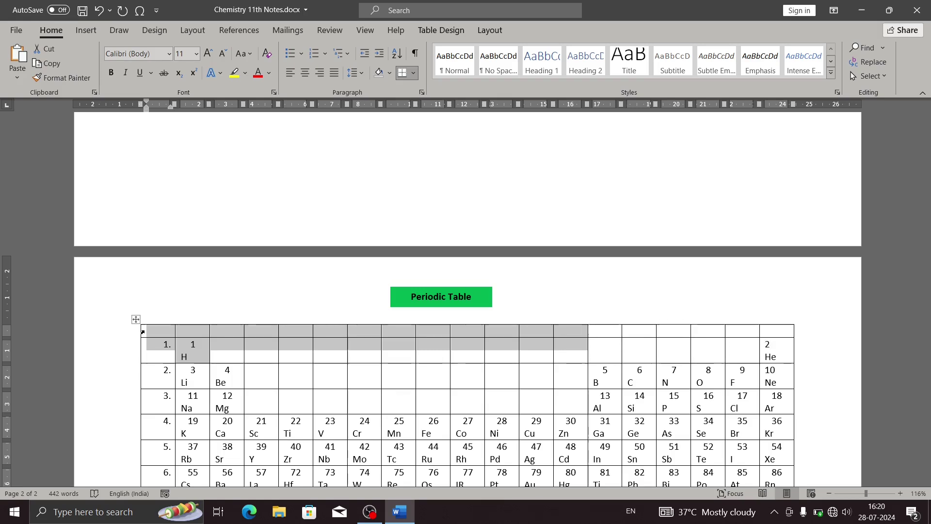
key(shift+Left)
key(shift+Left)
key(shift+Left)
key(shift+Left)
key(shift+Up)
key(shift+Right)
key(shift+Right)
key(shift+Right)
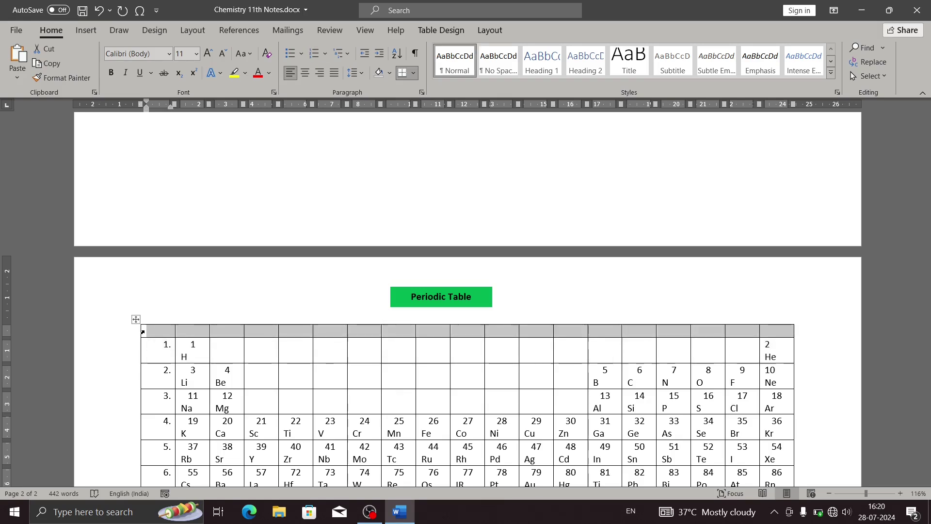
- Use Table Layout's Delete menu, then undo the accidental whole-table deletion with Ctrl+Z
click(450, 33)
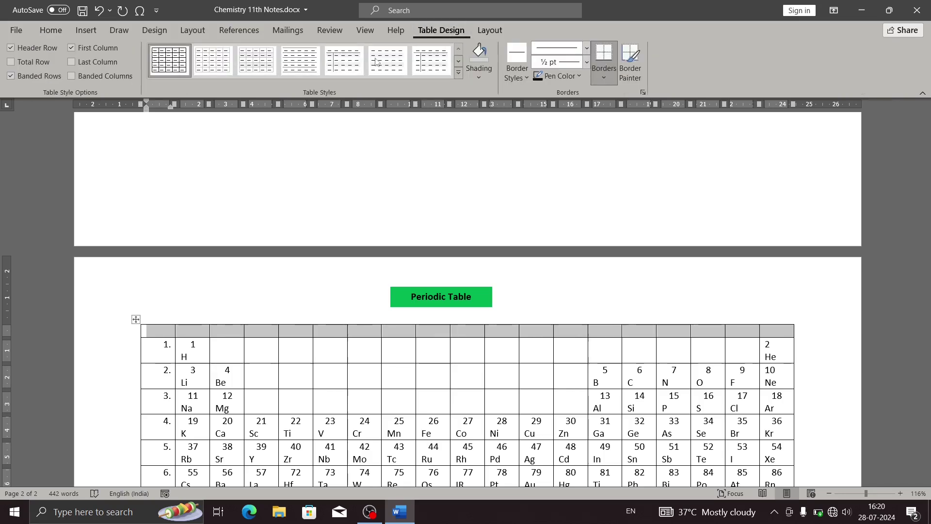
click(491, 31)
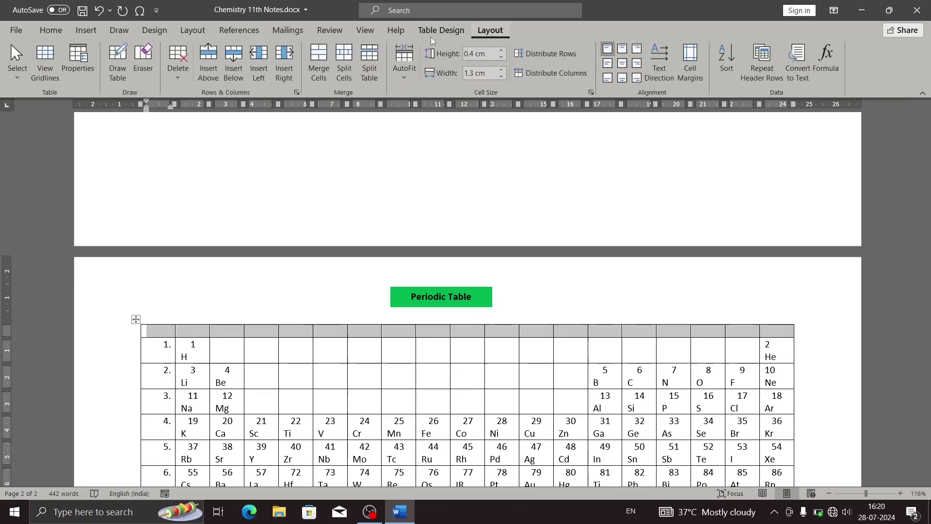
click(177, 79)
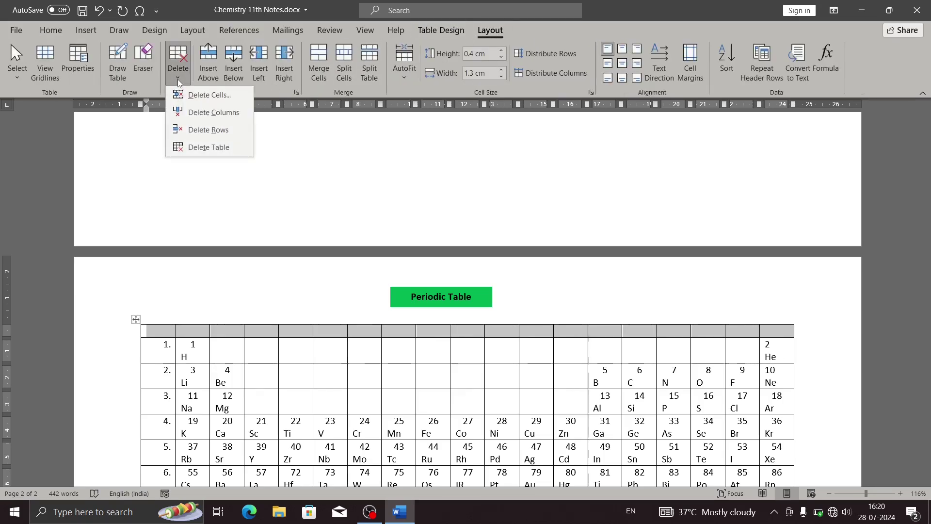
click(221, 118)
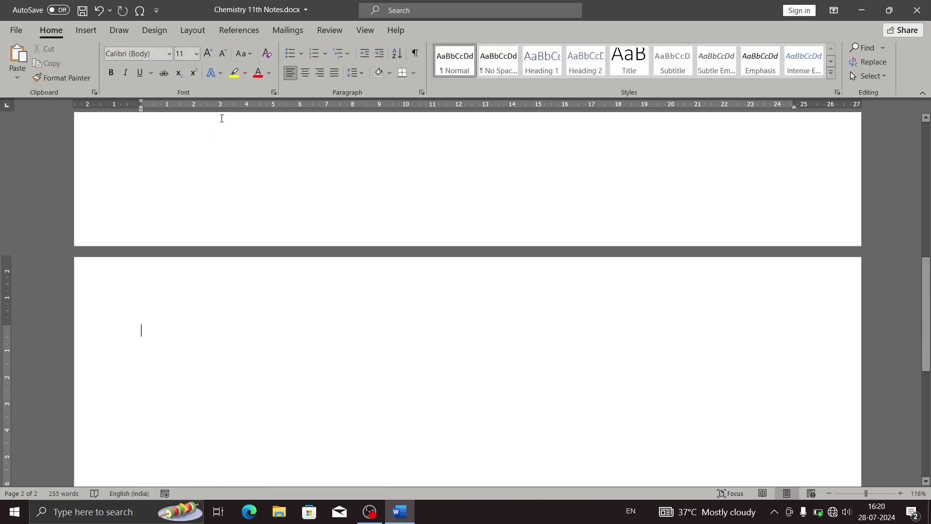
key(ctrl+z)
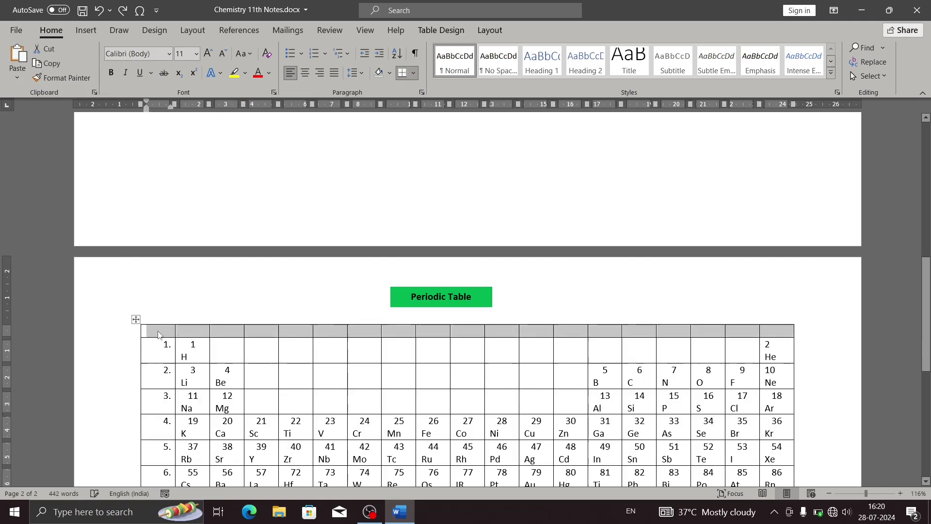
- Delete the empty top row with Layout > Delete > Delete Rows
click(158, 334)
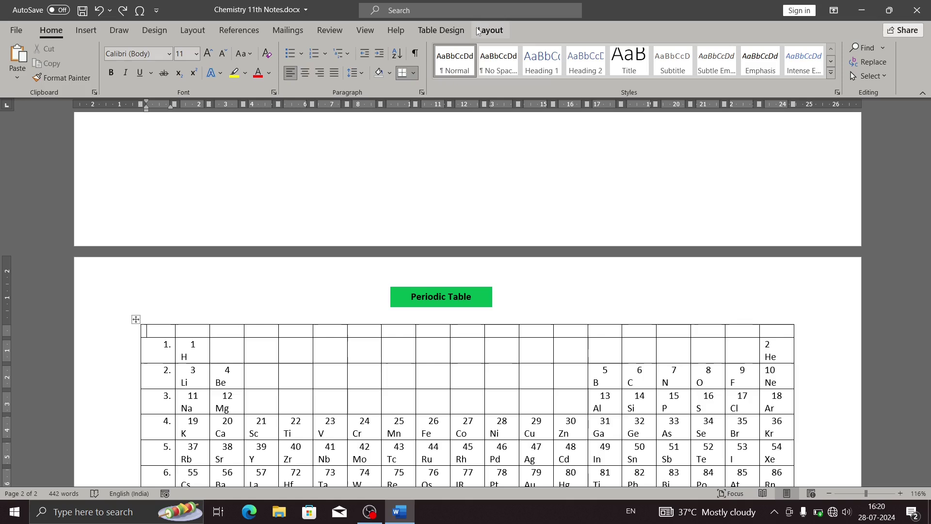
click(489, 30)
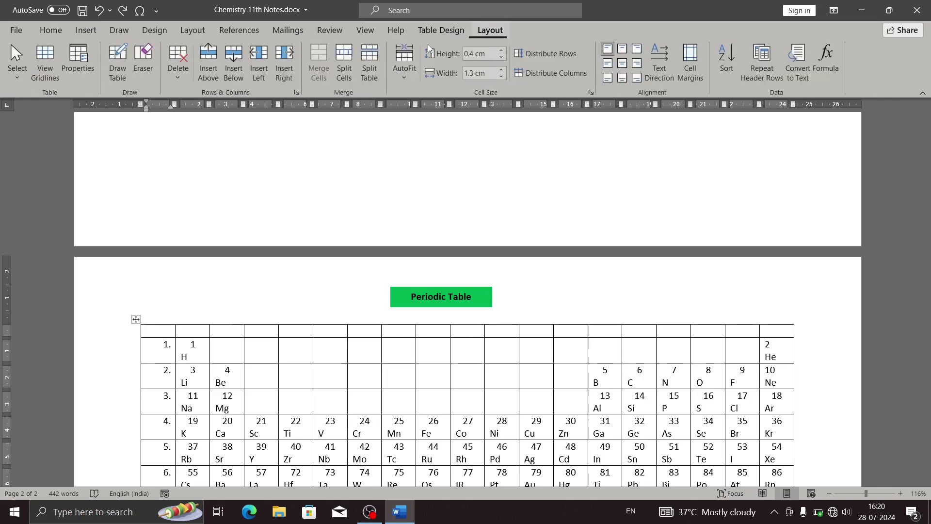
click(173, 81)
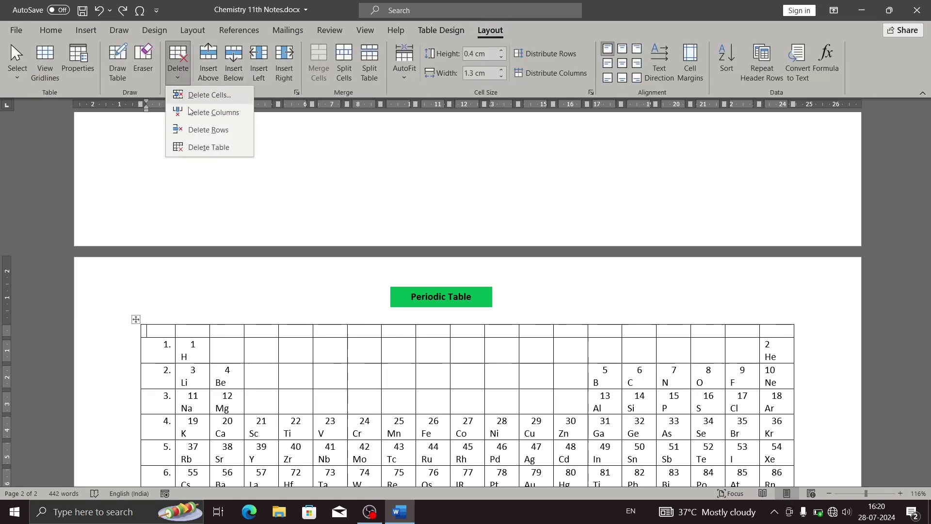
click(199, 129)
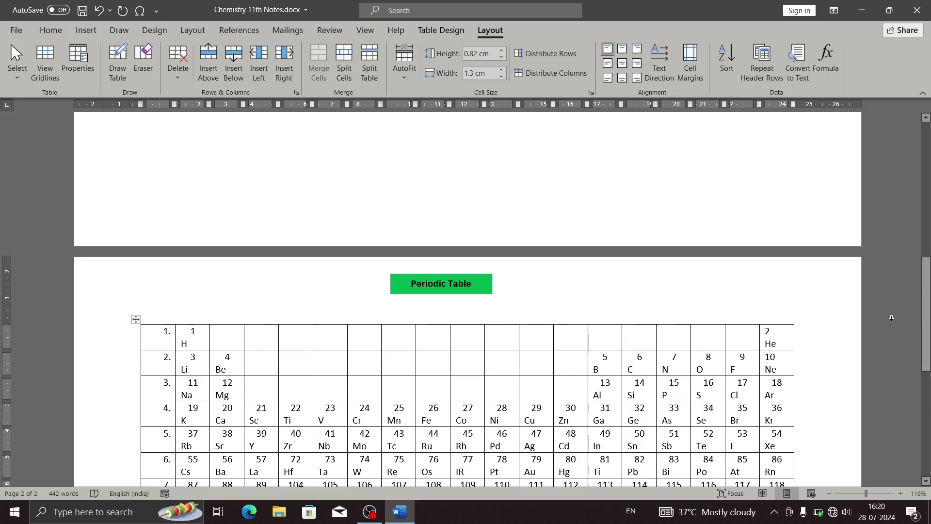
drag(917, 316, 917, 347)
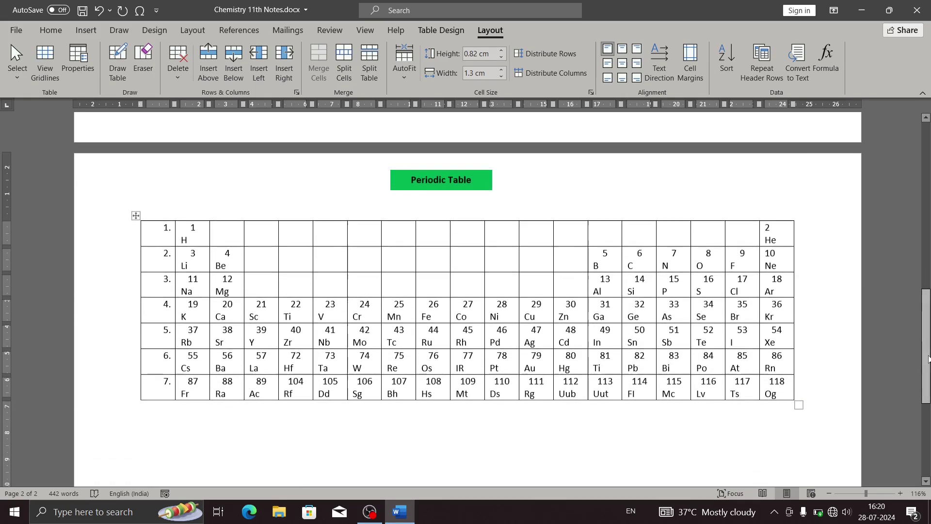
- Select the element cells and centre their contents with Align Top Center
mouse_move(793, 405)
mouse_down()
mouse_move(251, 257)
mouse_move(167, 257)
mouse_move(169, 243)
mouse_move(187, 242)
mouse_up()
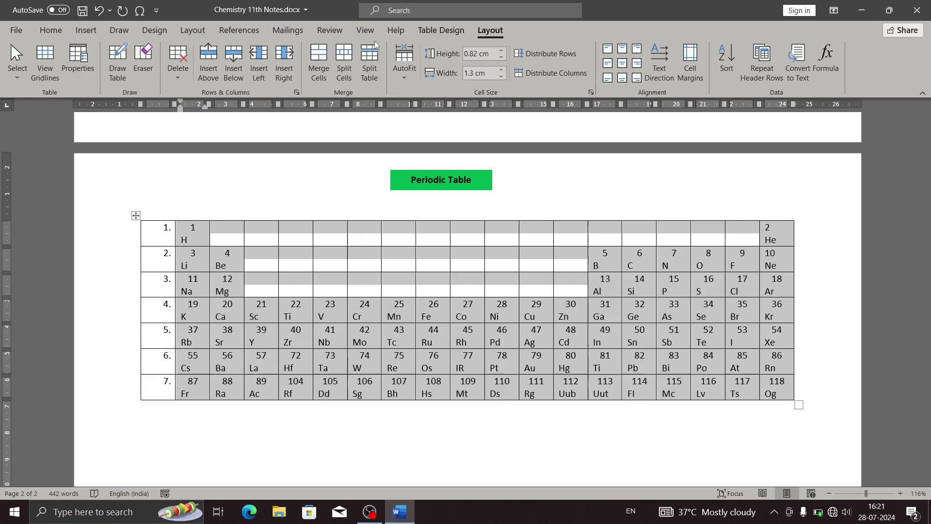
click(622, 49)
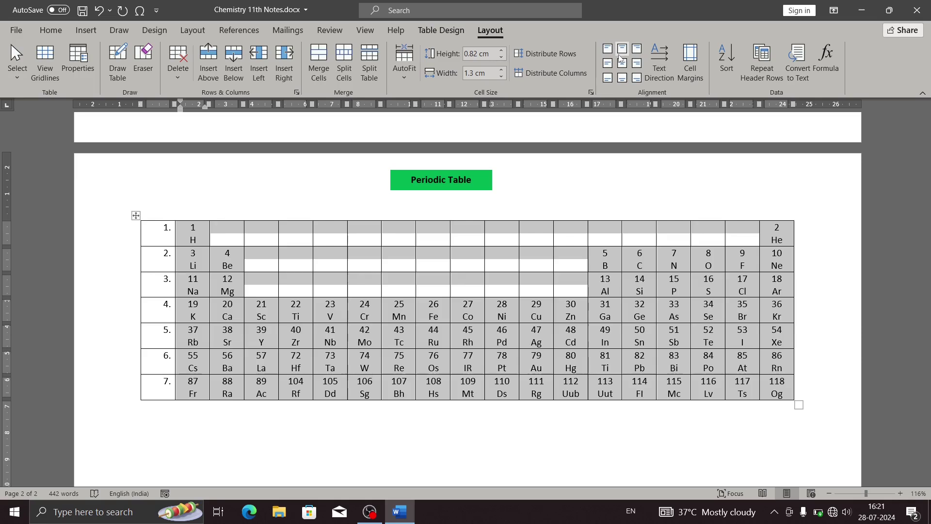
click(377, 354)
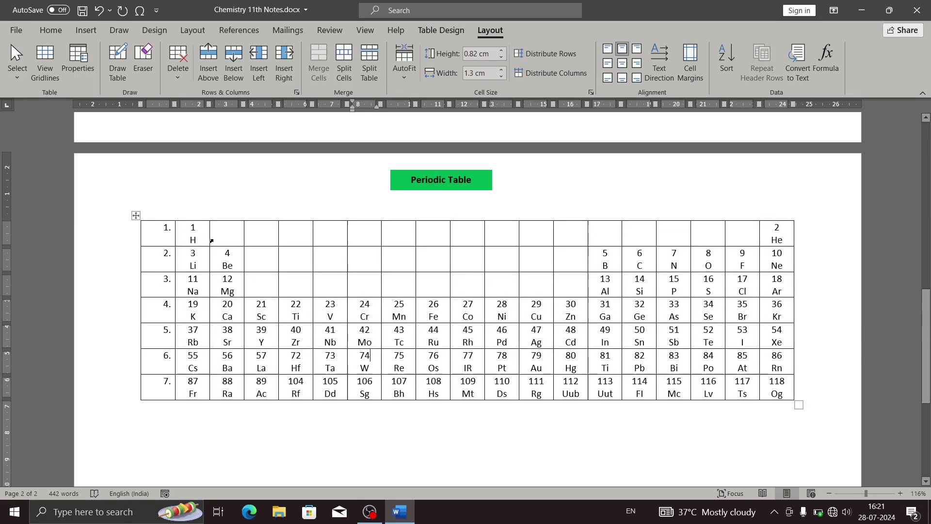
click(238, 235)
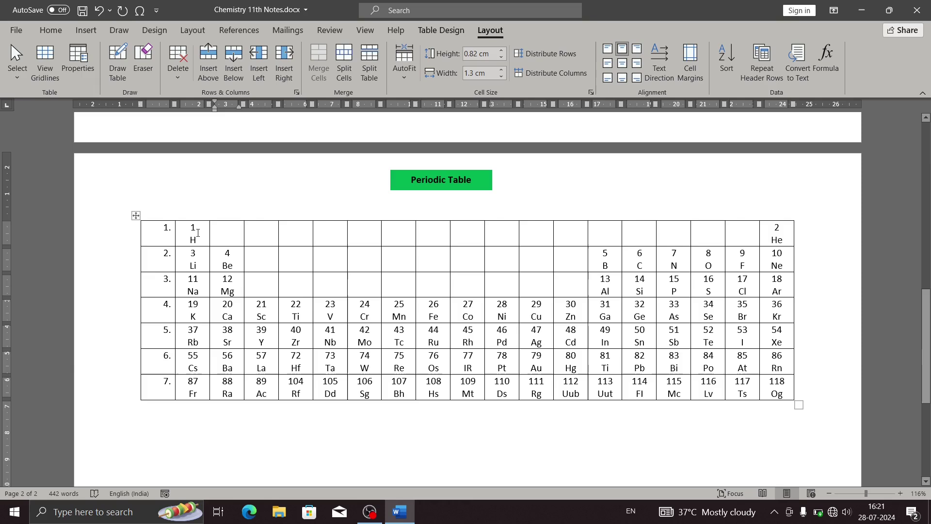
- Merge the empty gap cells between 1 H and He into one wide cell
click(210, 238)
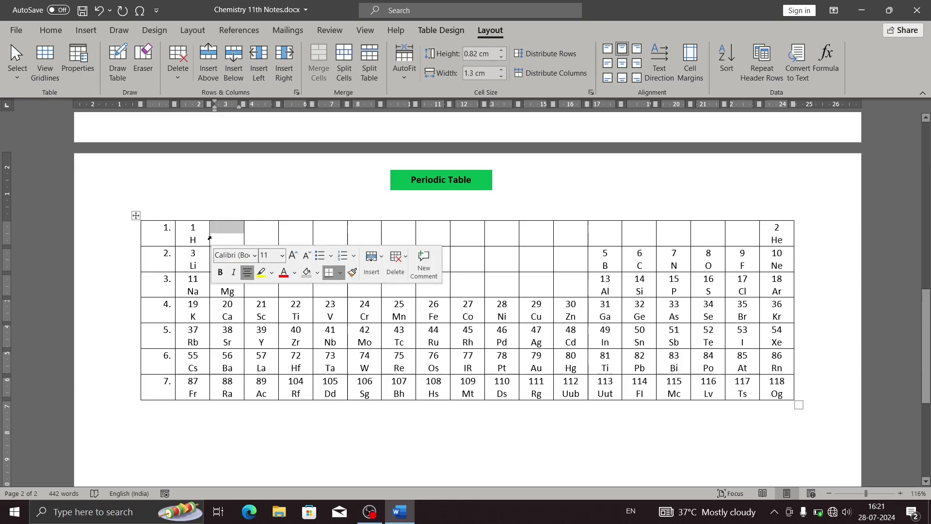
key(shift+Right)
key(shift+Right)
key(shift+Right)
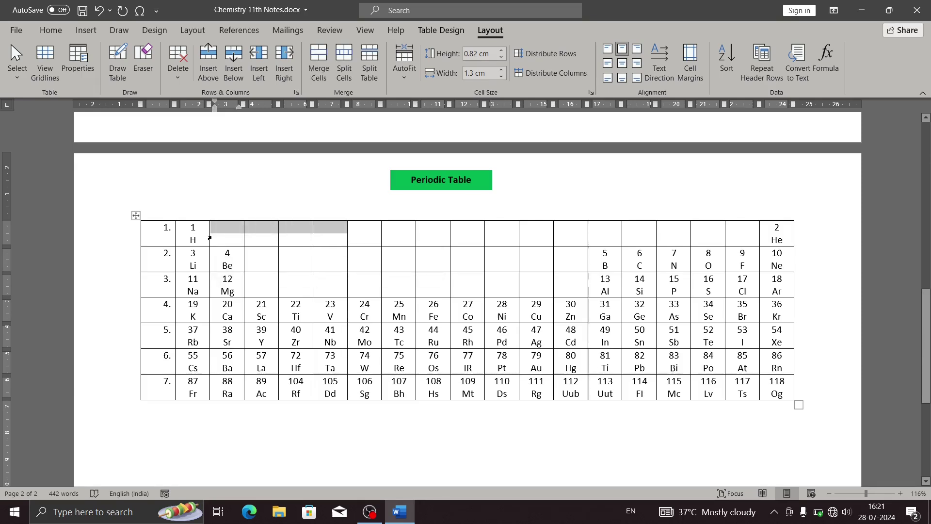
key(shift+Right)
key(shift+Right)
key(shift+Right)
key(shift+Right)
key(shift+Right)
key(shift+Right)
key(shift+Right)
key(shift+Right)
key(shift+Right)
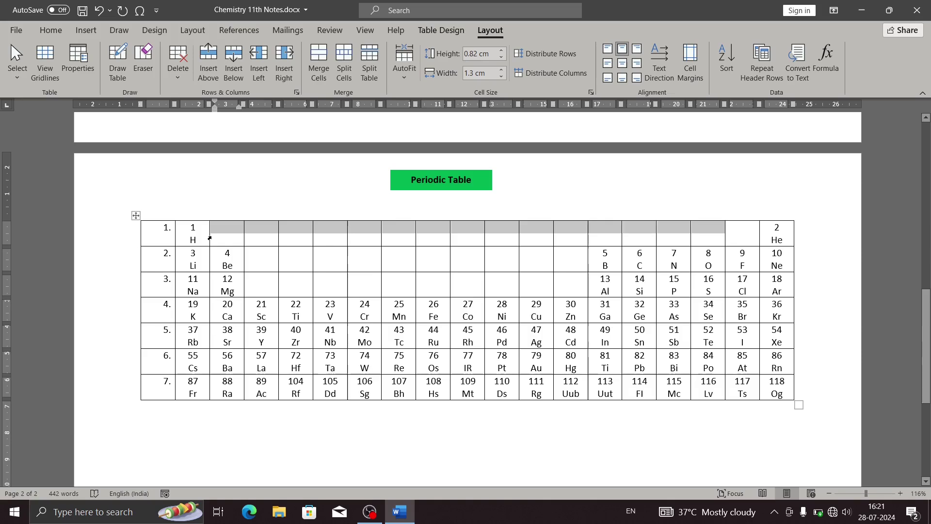
key(shift+Right)
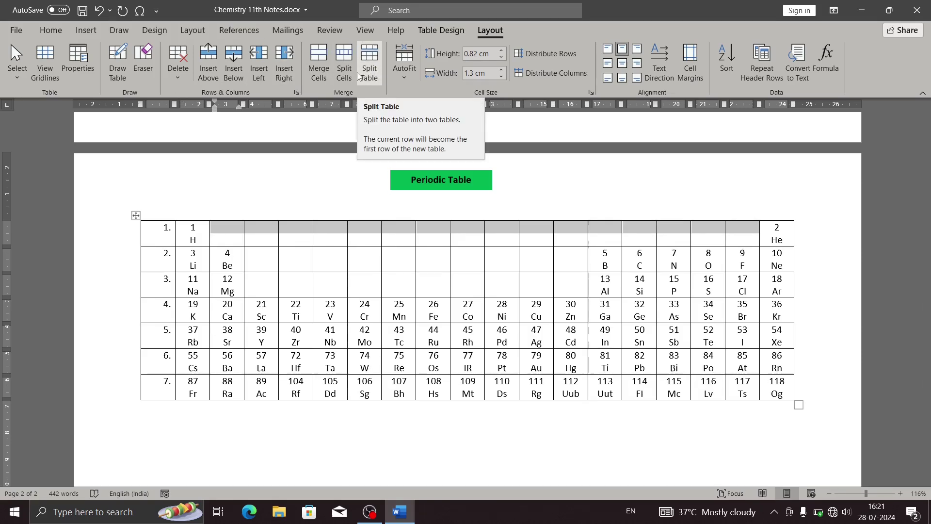
click(331, 70)
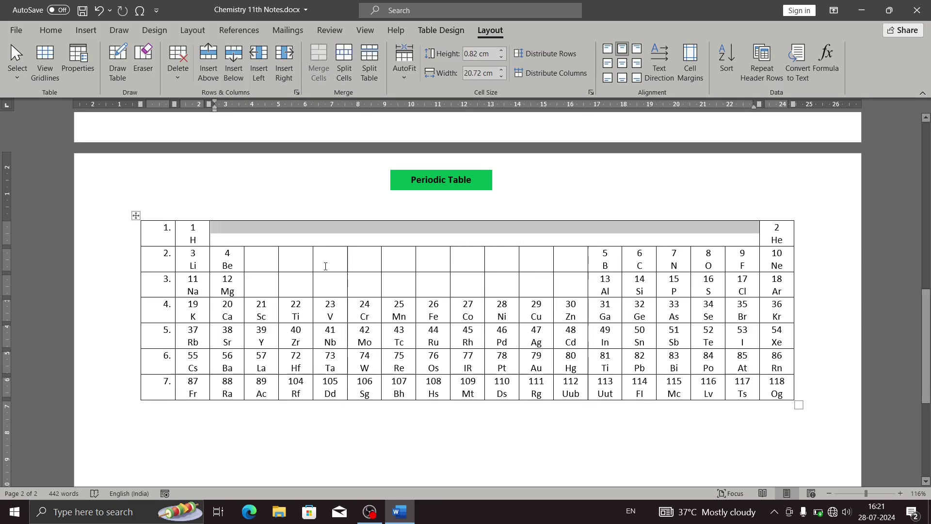
- Merge the empty gap cells of periods 2 and 3 into one block
click(262, 256)
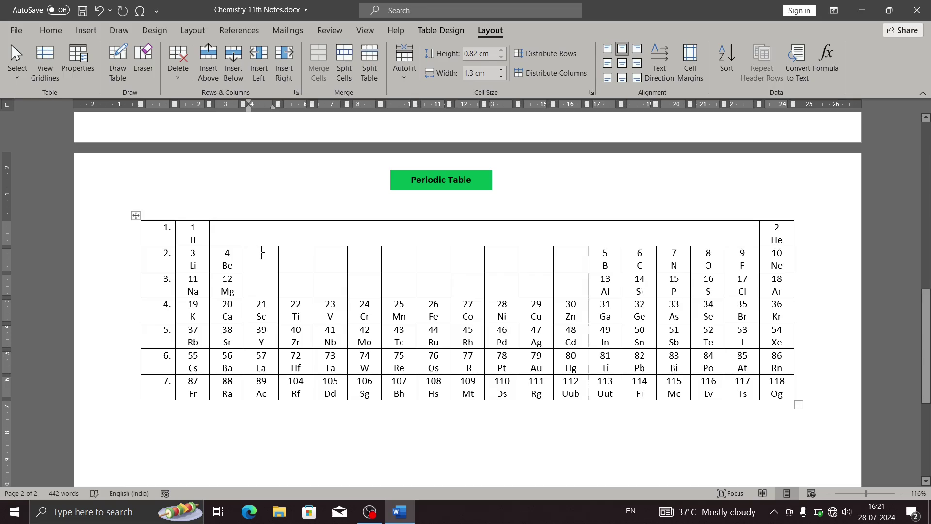
key(shift+Right)
key(shift+Right)
key(shift+Right)
key(shift+Right)
key(shift+Right)
key(shift+Right)
key(shift+Right)
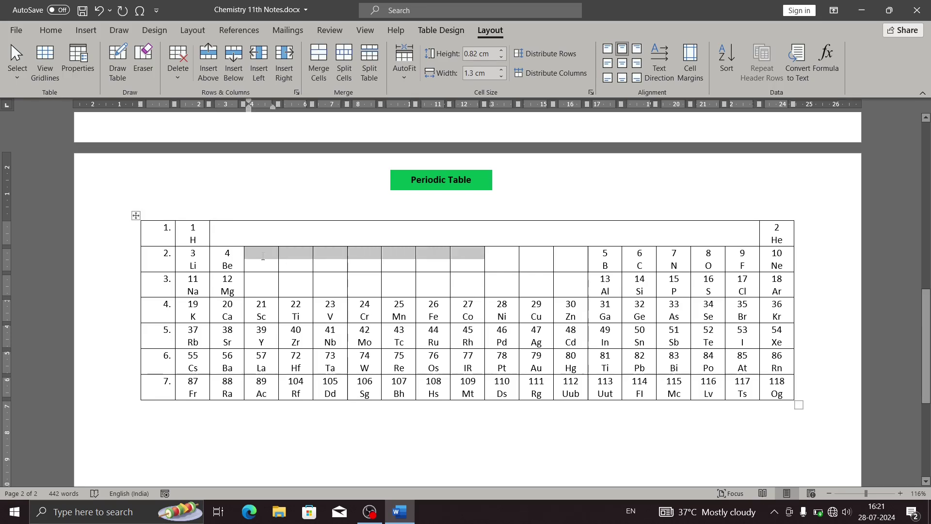
key(shift+Right)
key(shift+Right)
key(shift+Right)
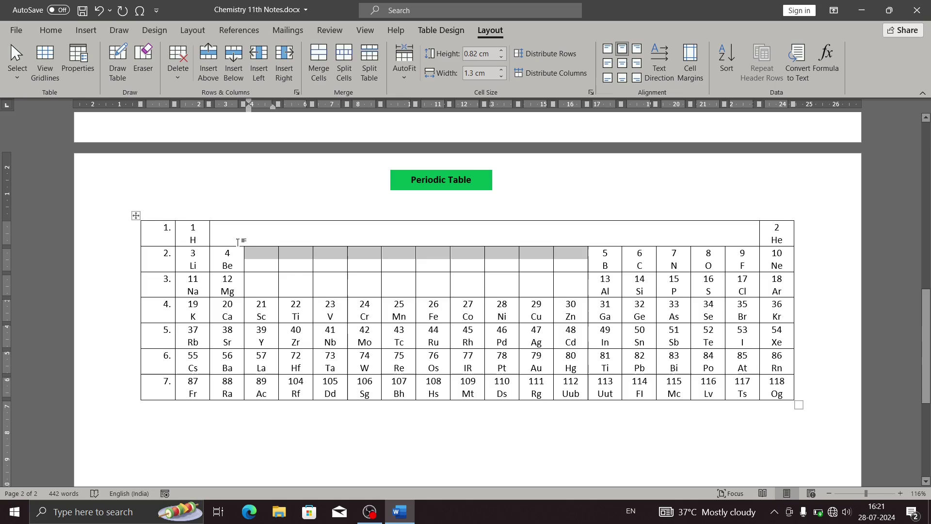
key(shift+Down)
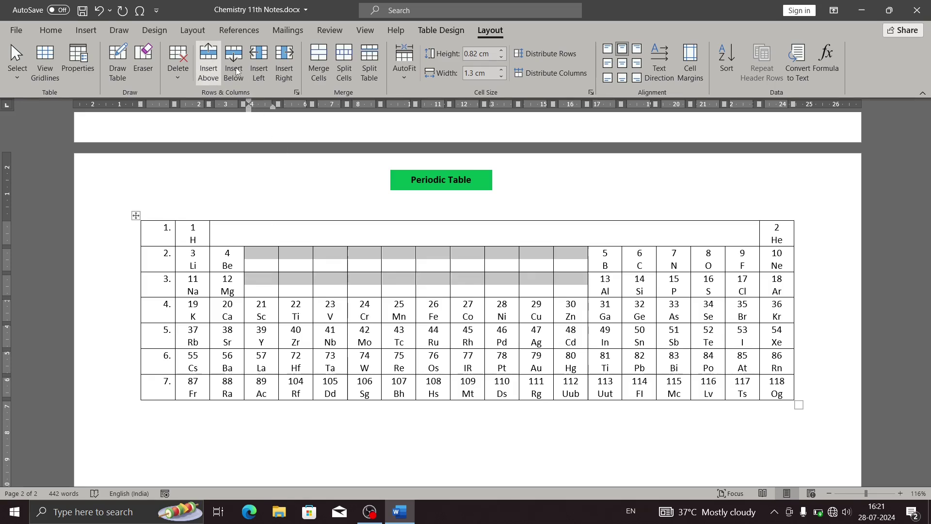
click(326, 67)
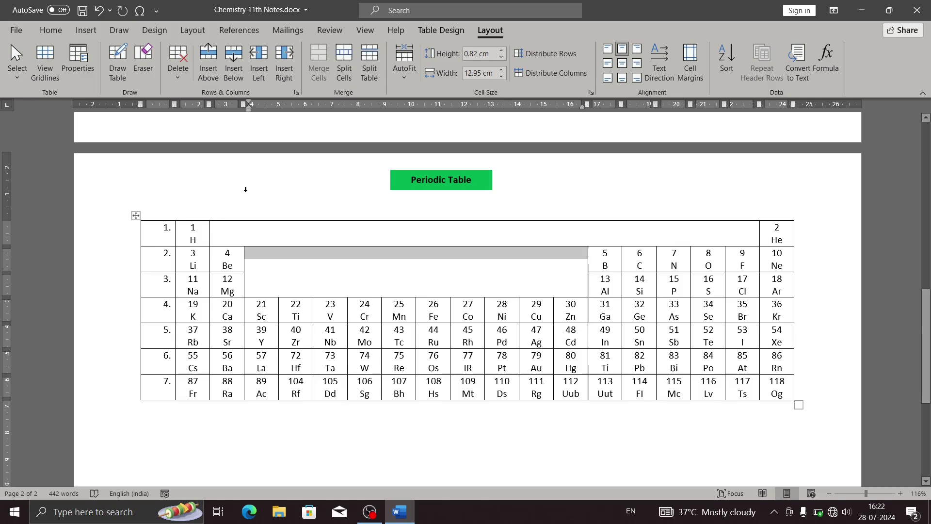
click(217, 235)
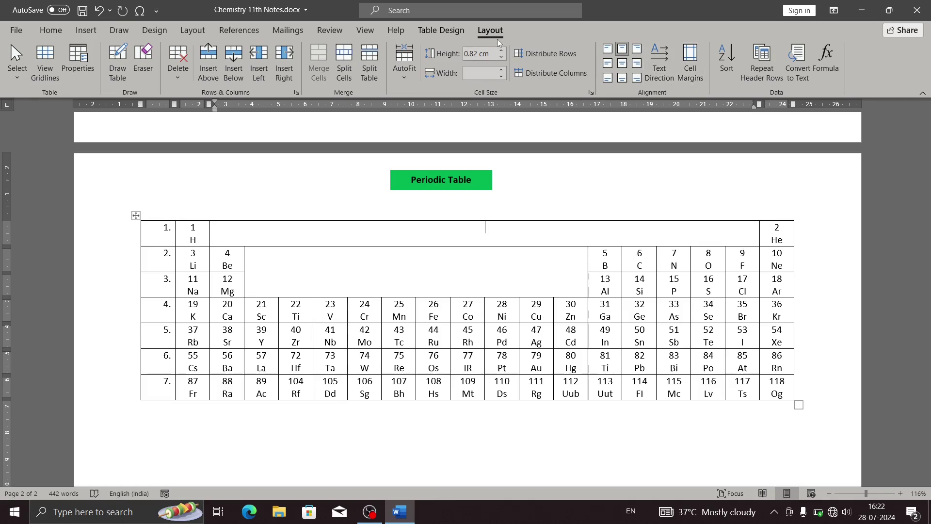
click(451, 31)
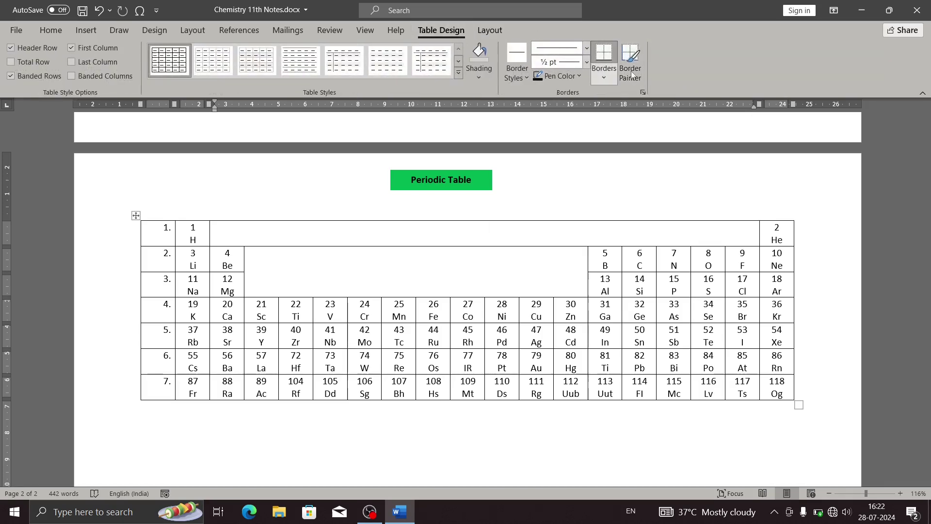
click(613, 81)
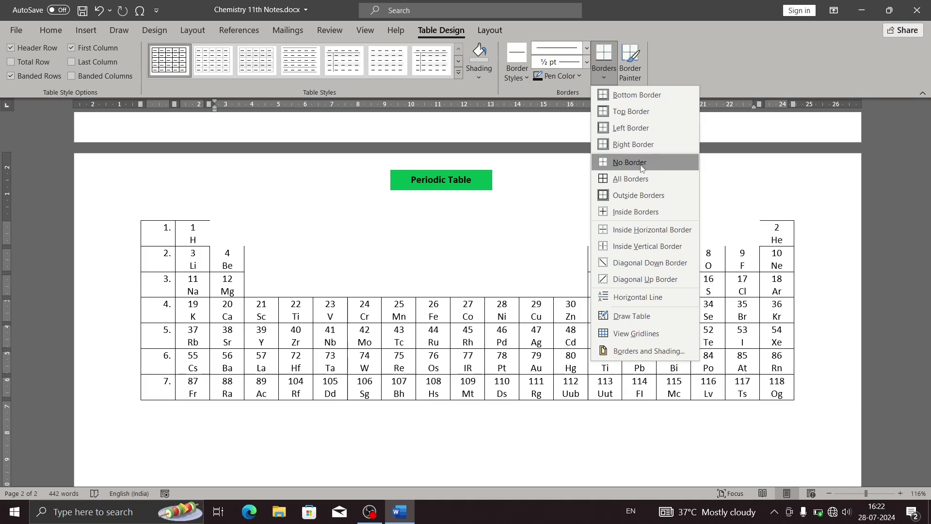
click(324, 233)
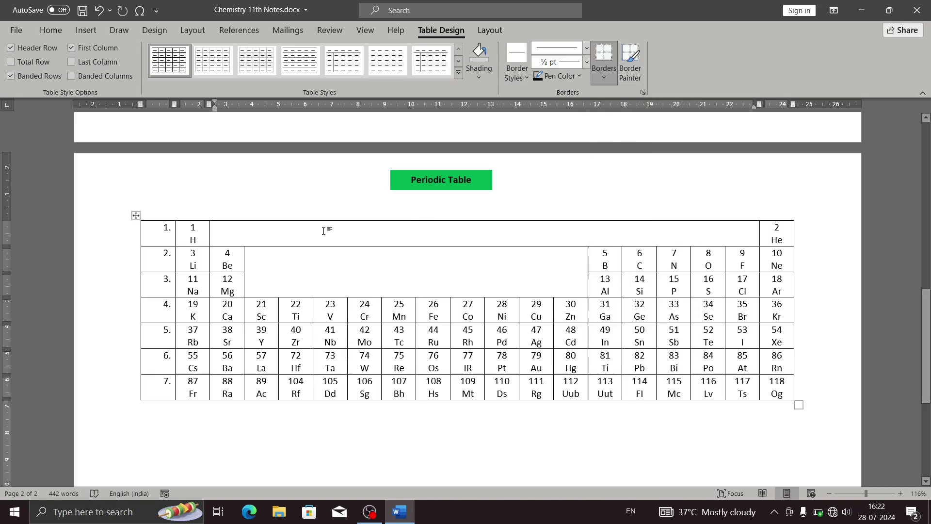
click(489, 29)
- Erase the top and lower borders of the wide row-1 gap cell with the Eraser
click(143, 62)
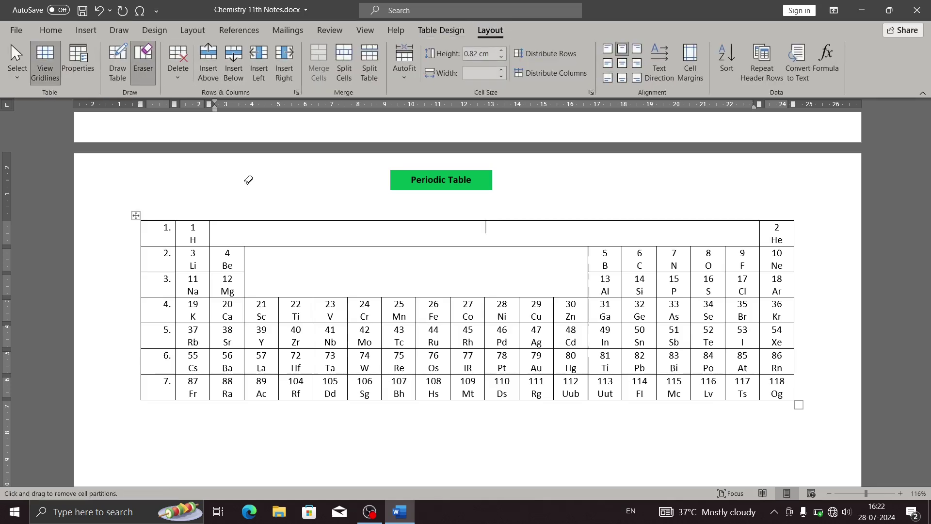
click(280, 220)
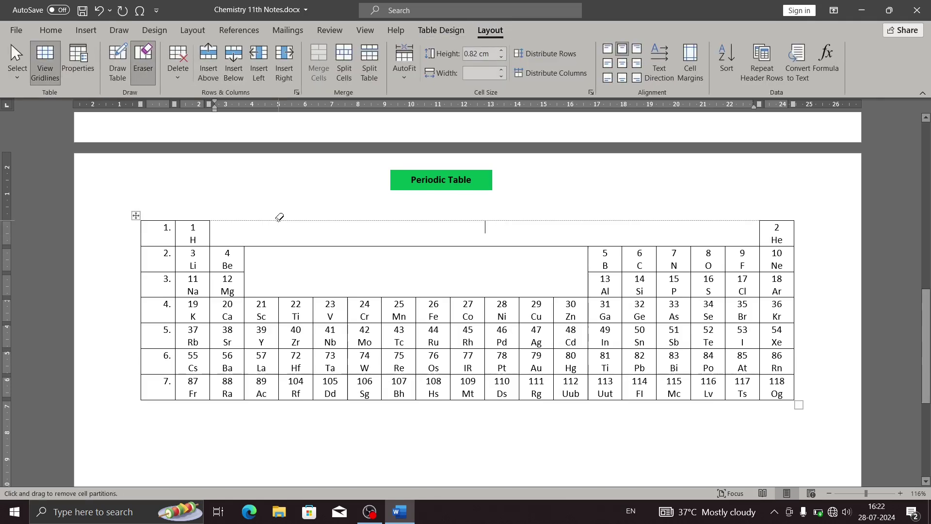
click(302, 245)
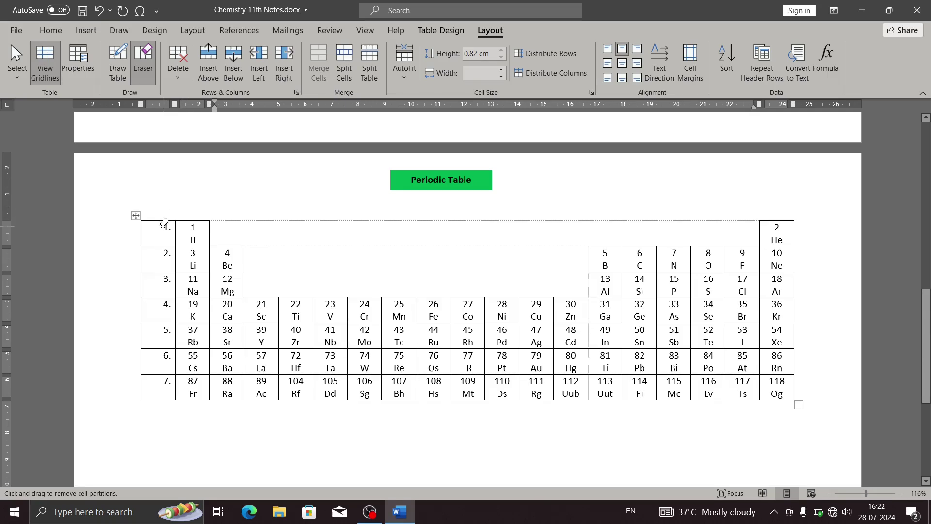
click(145, 72)
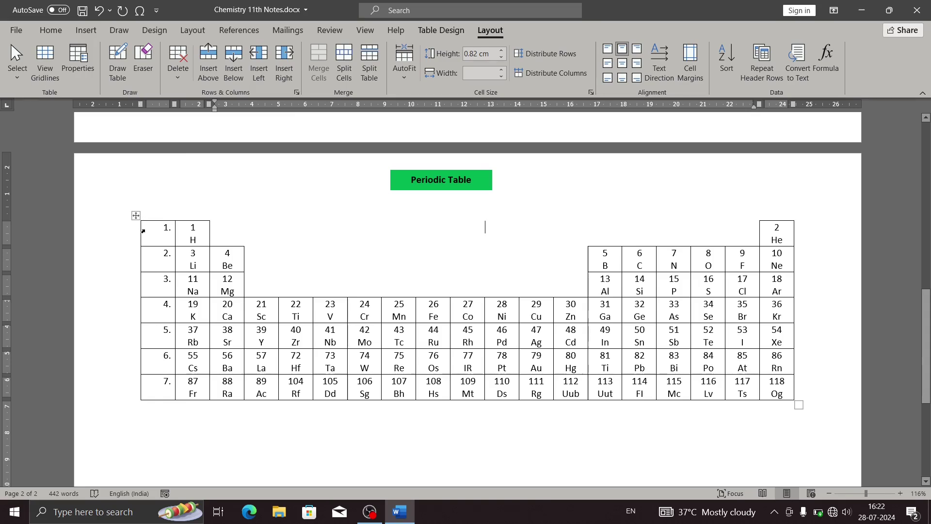
- Start selecting the row-number column from the 1. cell
double_click(143, 230)
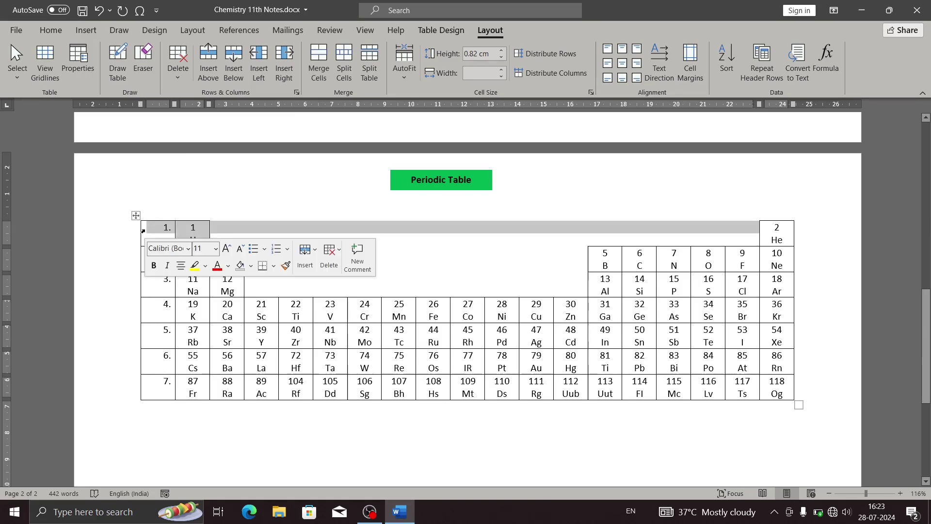
click(143, 231)
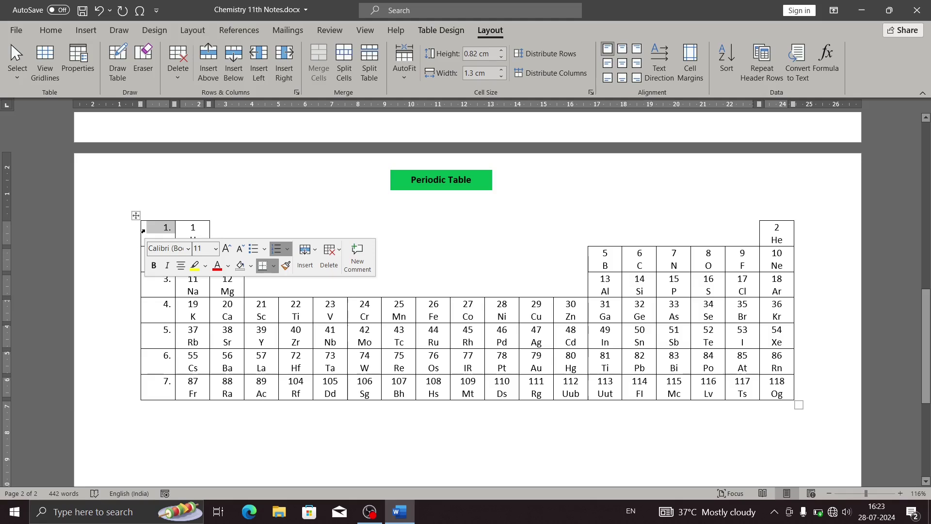
key(shift+Right)
key(shift+Down)
key(shift+Down)
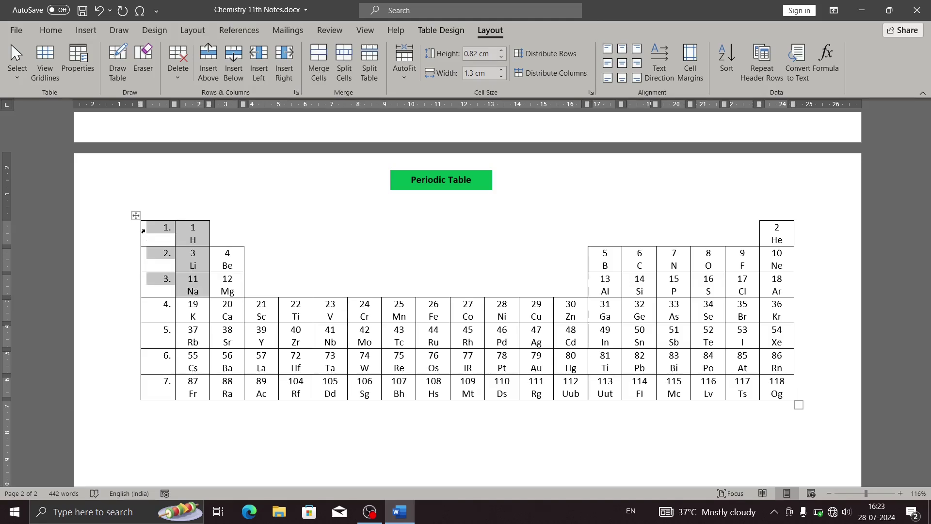
click(57, 294)
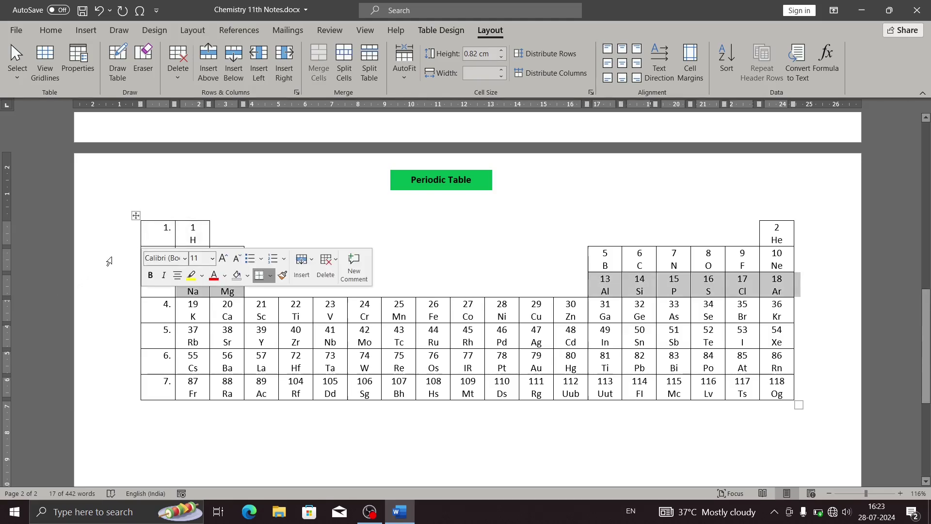
- Select only the row-number cells 1. through 7. in the first column
click(143, 234)
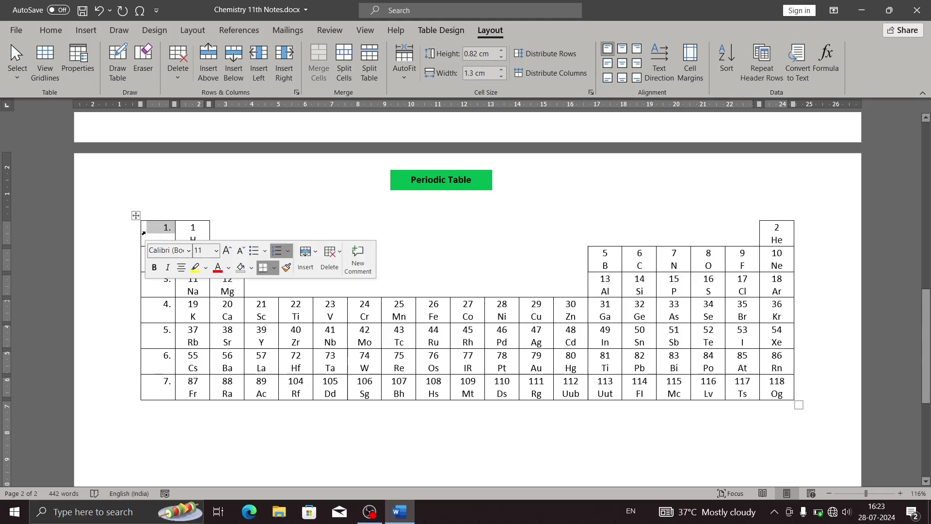
key(shift+Right)
key(shift+Down)
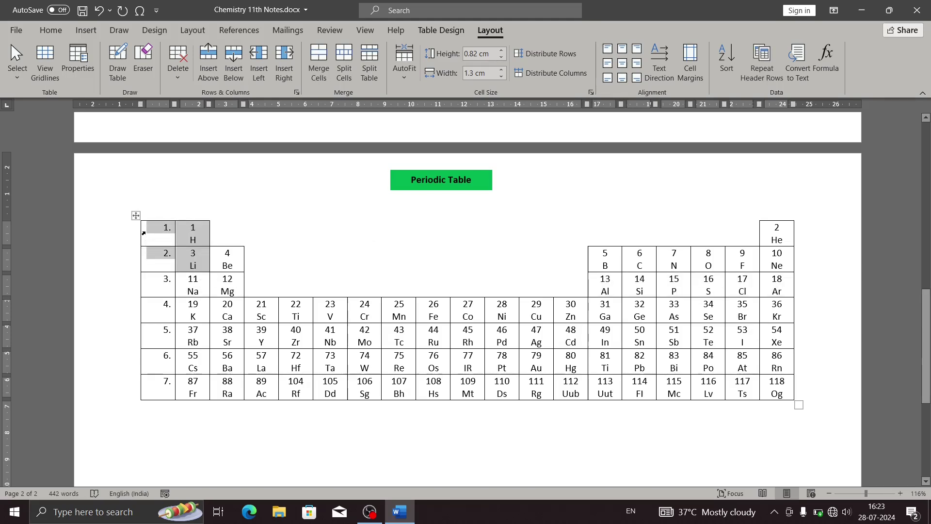
key(shift+Left)
key(shift+Right)
key(shift+Down)
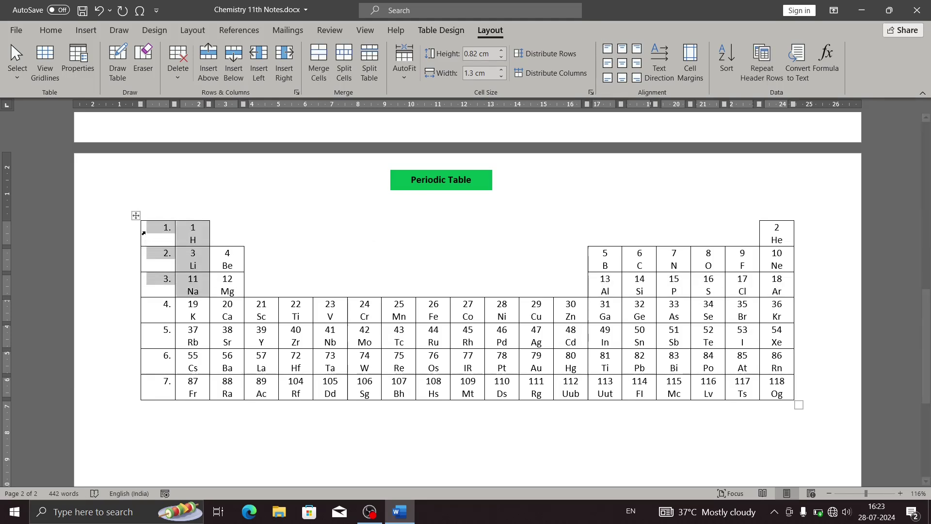
key(shift+Down)
key(shift+Left)
key(shift+Right)
key(shift+Down)
key(shift+Down)
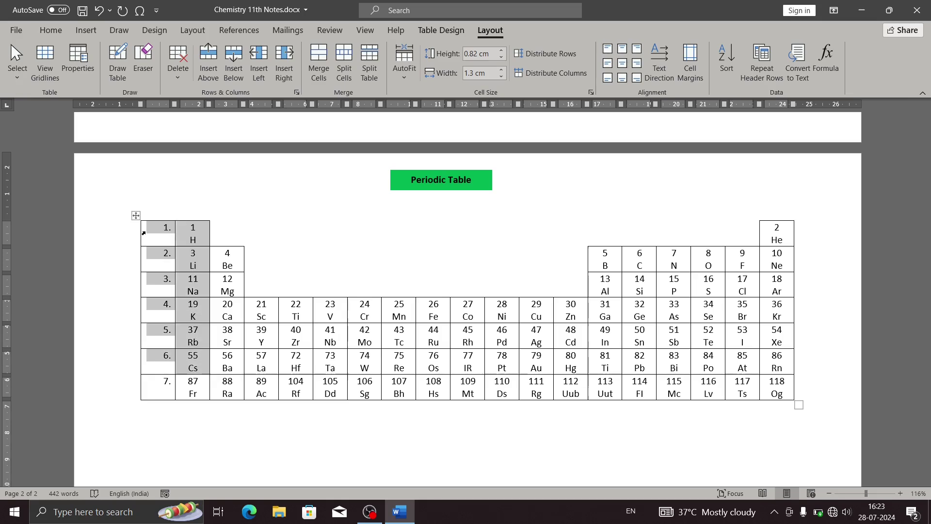
key(shift+Down)
key(shift+Left)
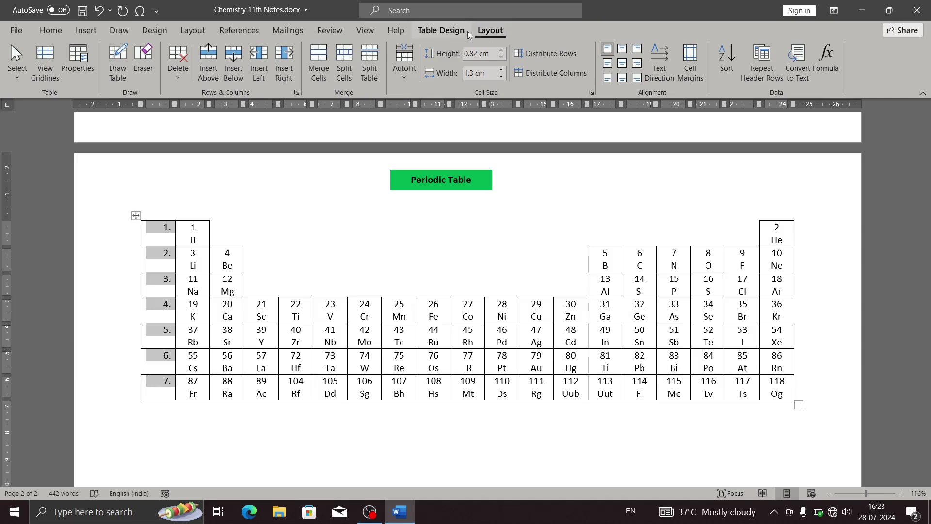
- Turn off the top and left borders of the selected period-number column
click(453, 31)
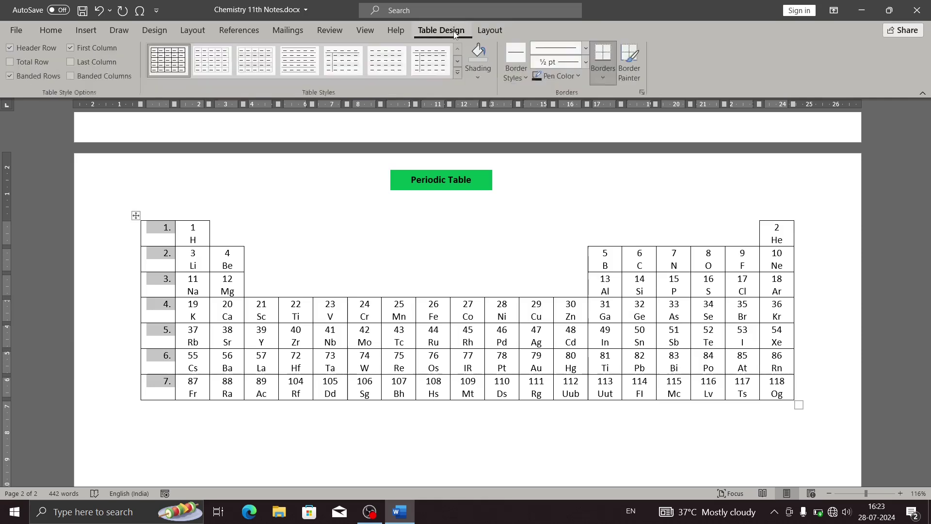
click(600, 80)
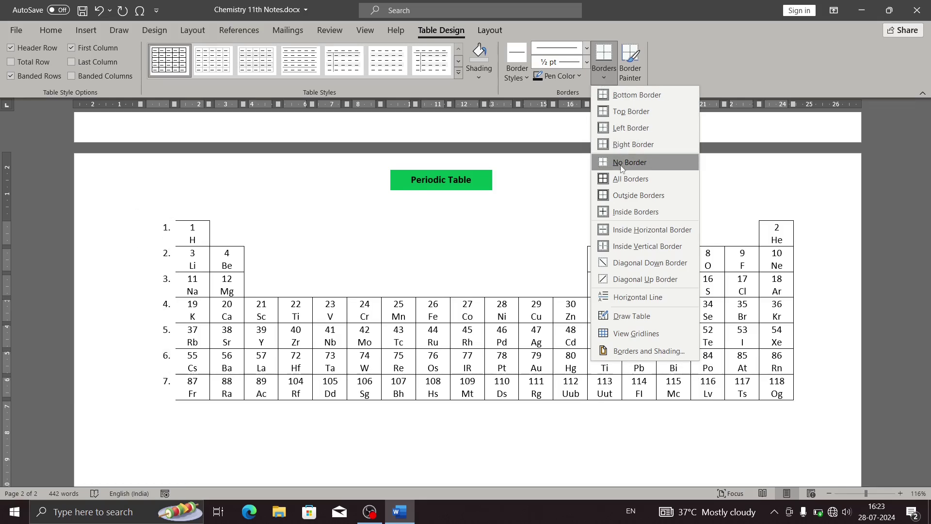
click(615, 98)
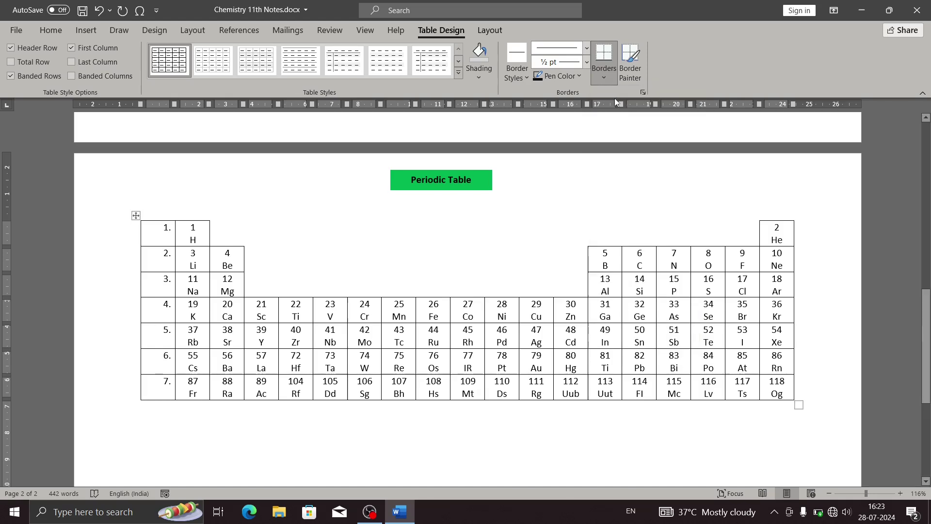
click(606, 76)
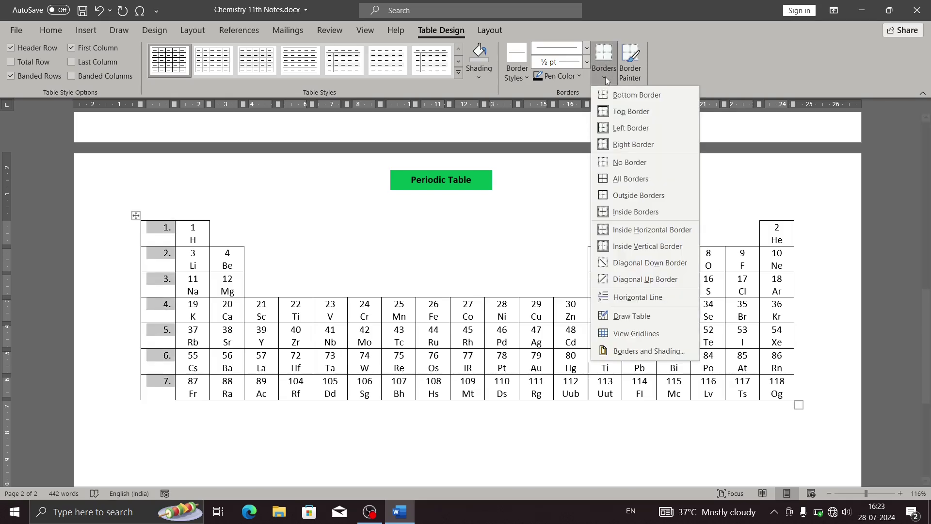
click(616, 113)
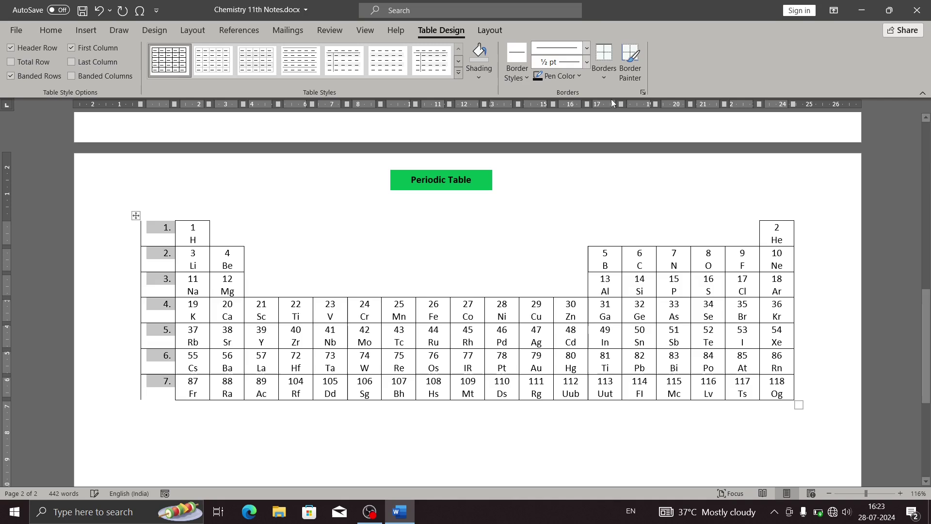
click(605, 77)
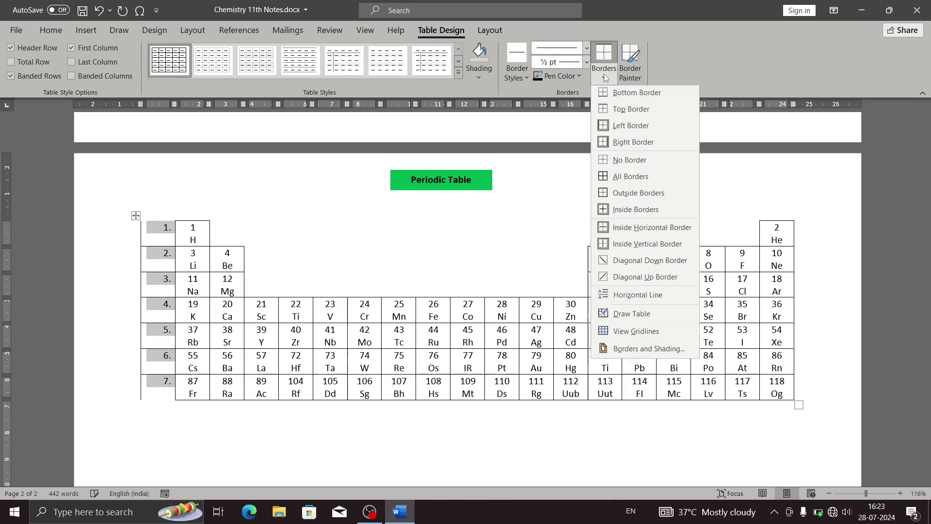
click(615, 129)
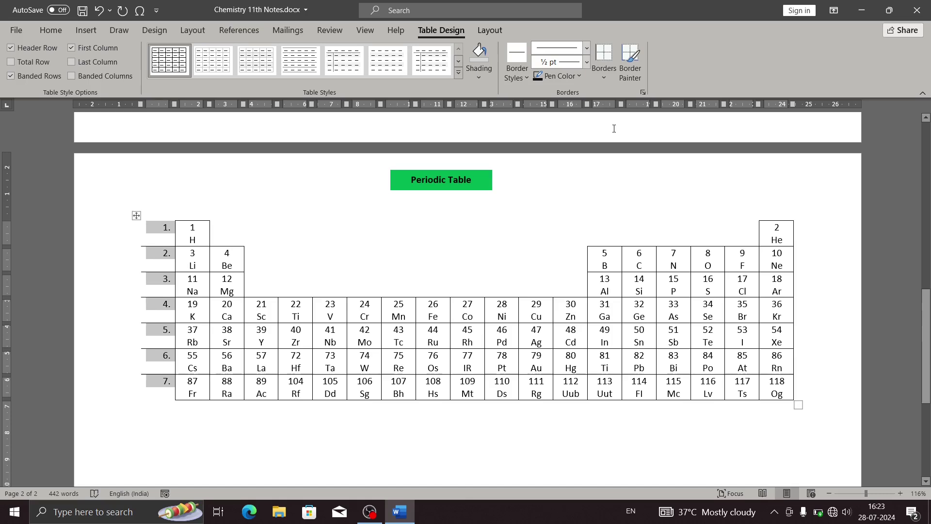
click(606, 77)
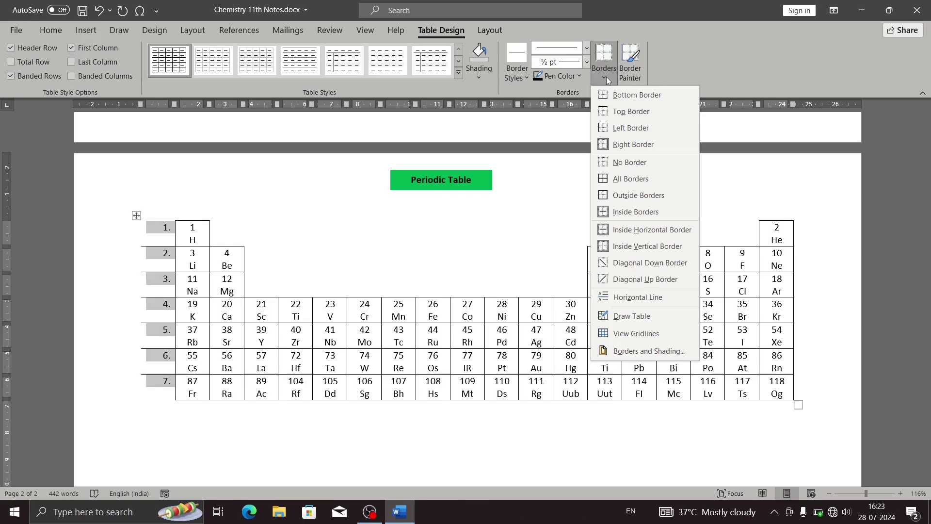
- Remove the bottom border from the row-number cells 1.–7
click(171, 233)
click(171, 232)
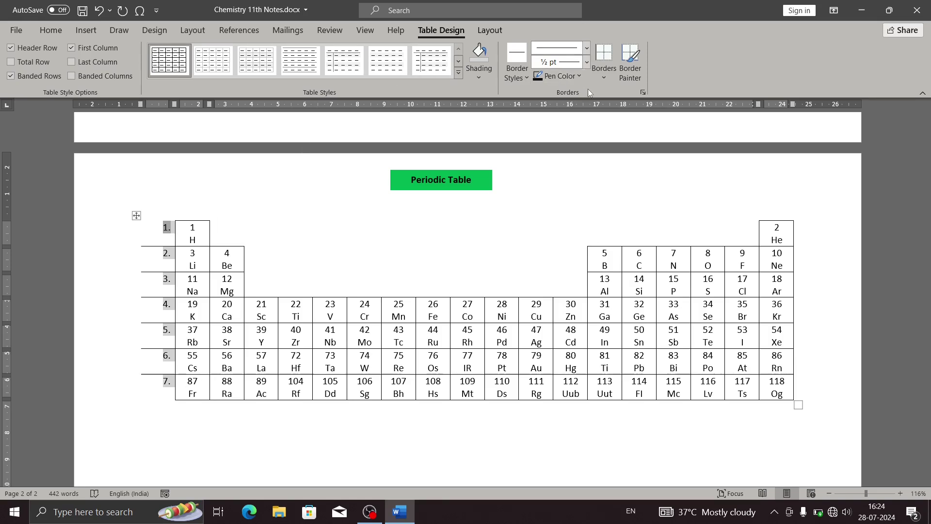
click(611, 78)
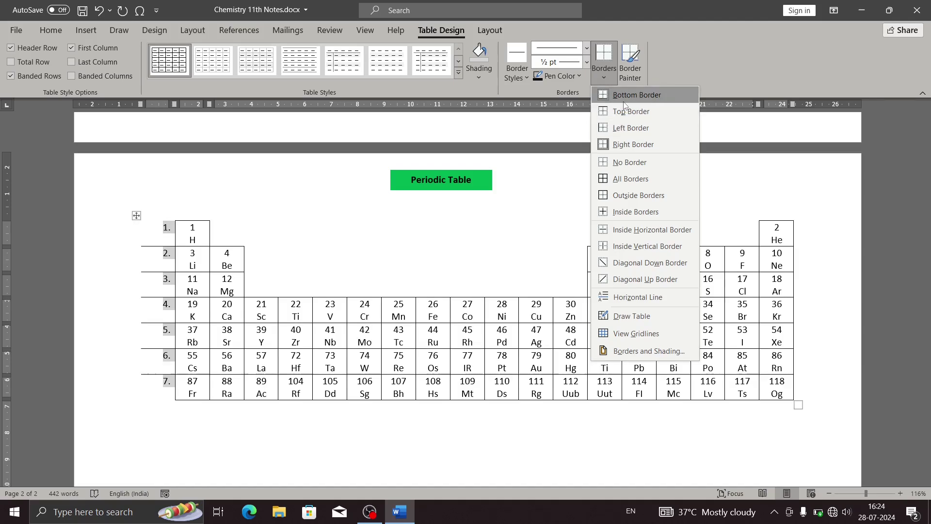
click(624, 102)
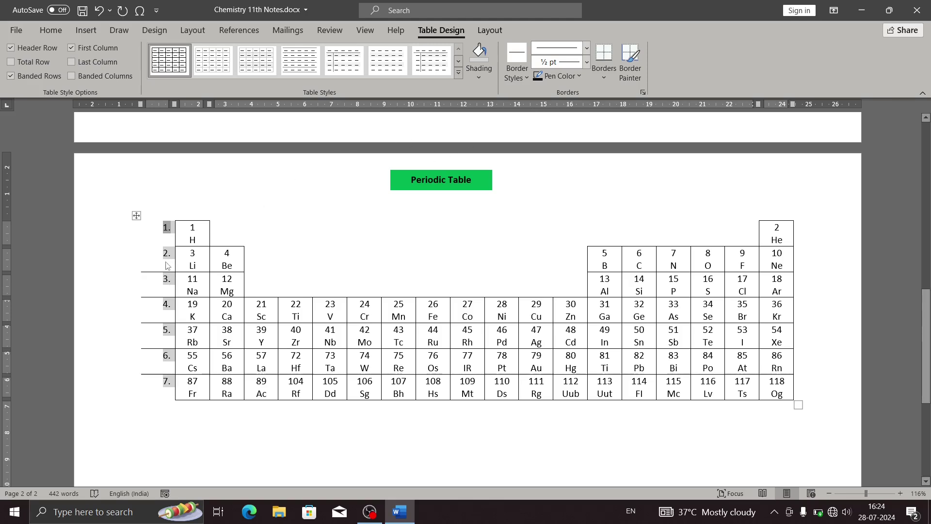
click(602, 78)
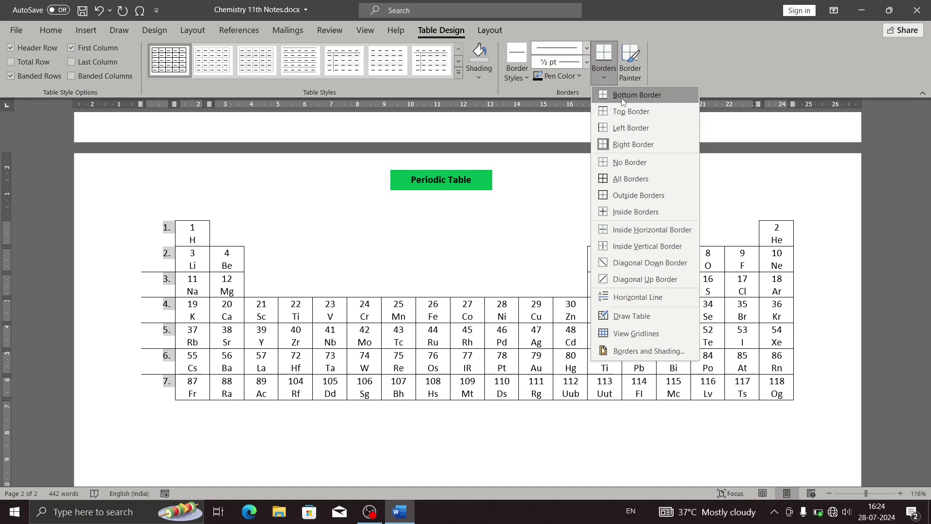
click(621, 98)
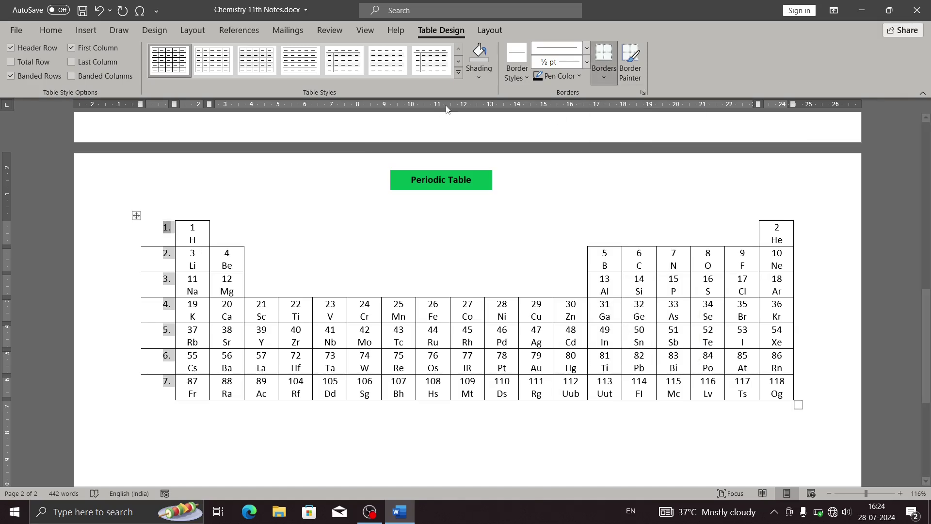
click(603, 78)
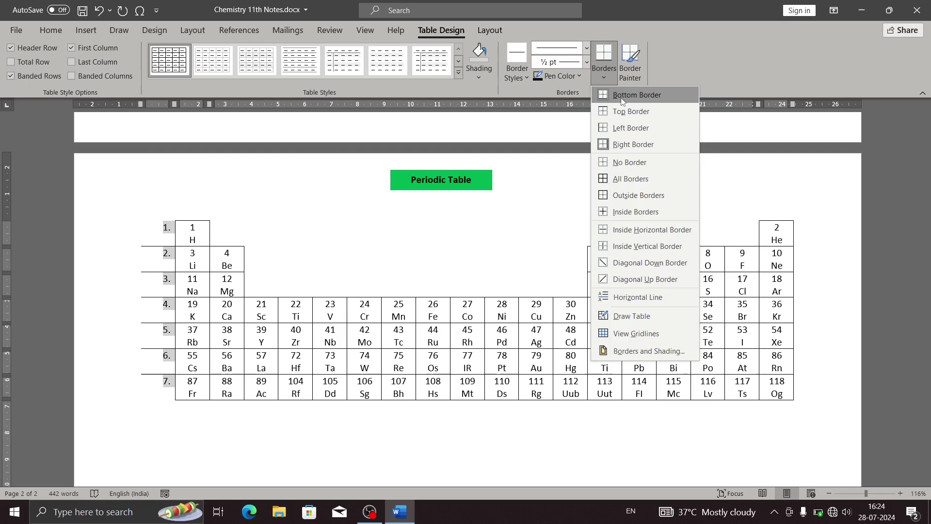
click(621, 97)
click(167, 259)
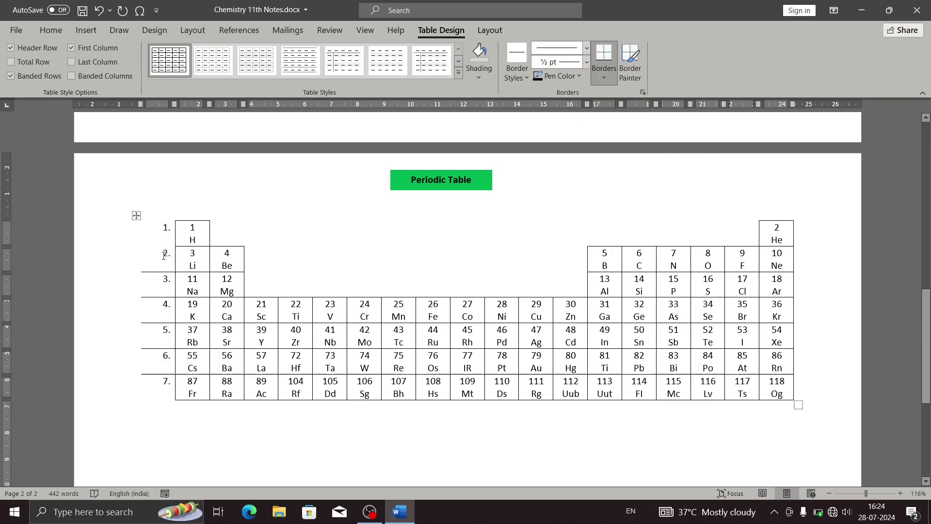
click(165, 268)
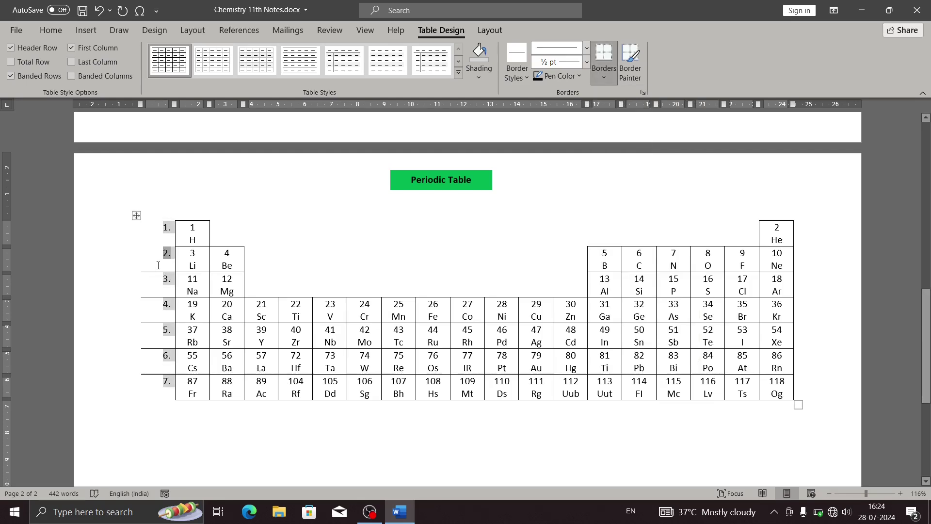
click(158, 265)
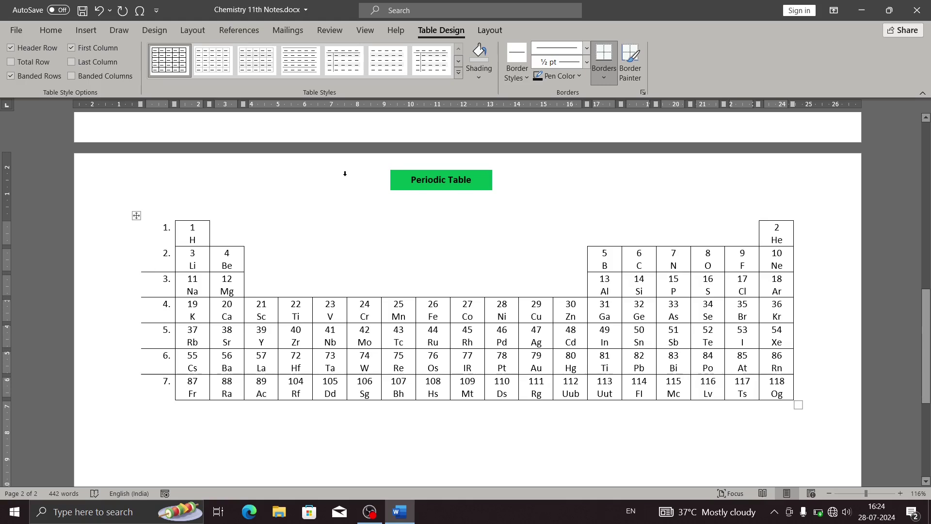
- Remove the top border from the row 3 number cell
click(142, 285)
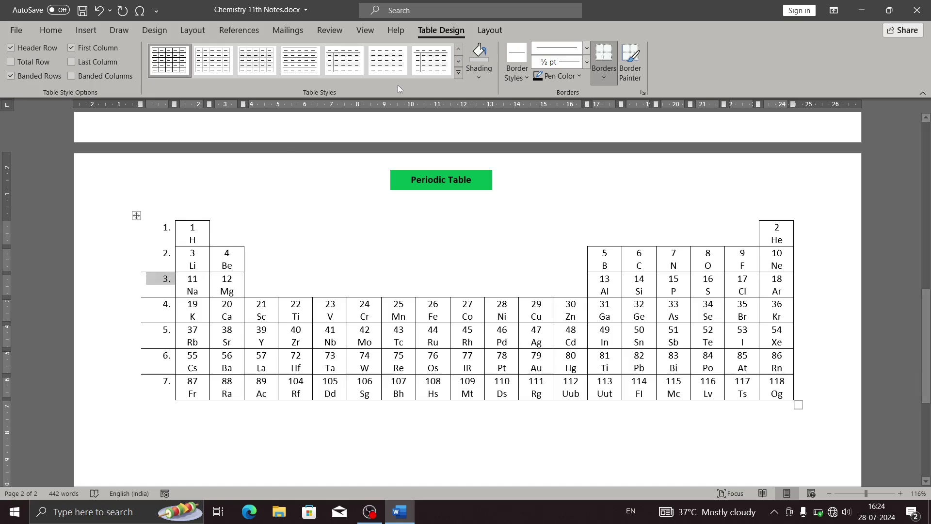
click(609, 81)
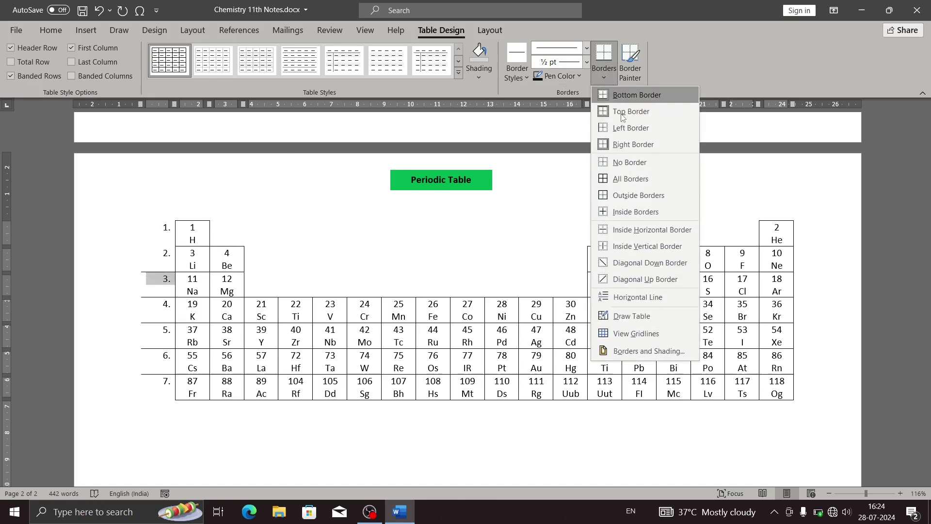
click(623, 104)
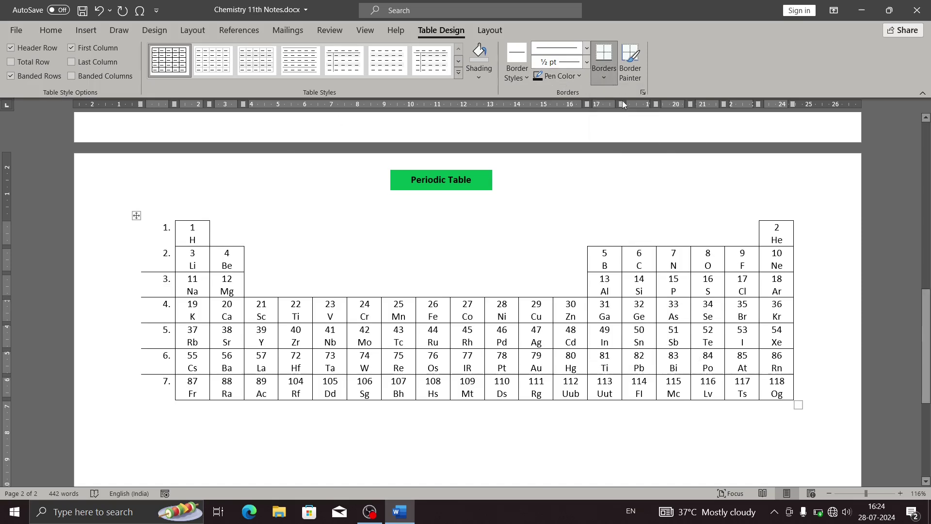
click(606, 80)
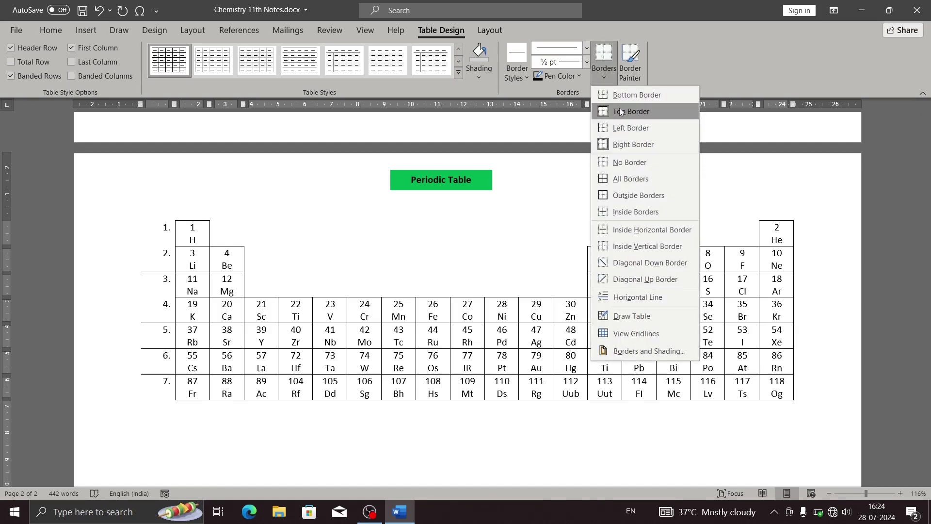
click(618, 108)
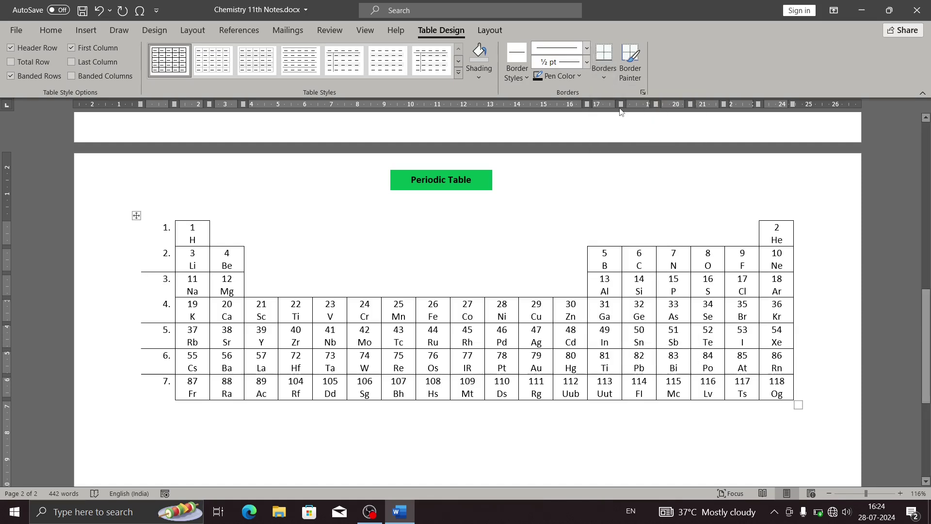
click(160, 316)
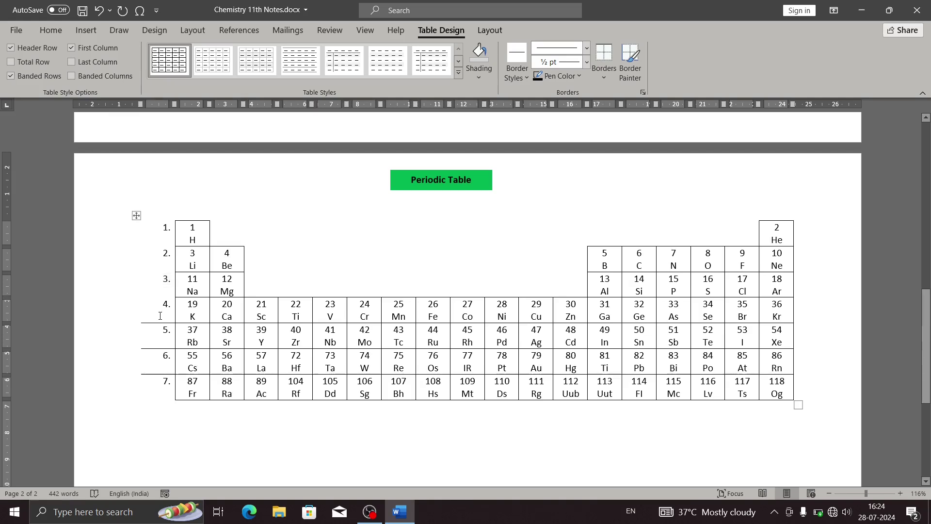
mouse_move(140, 300)
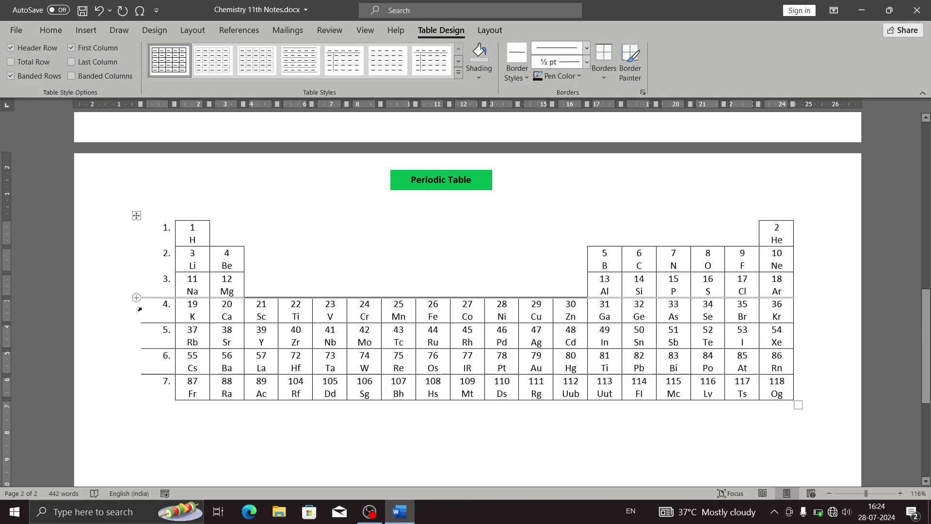
- Remove the bottom and top borders from the row 4 number cell
click(140, 309)
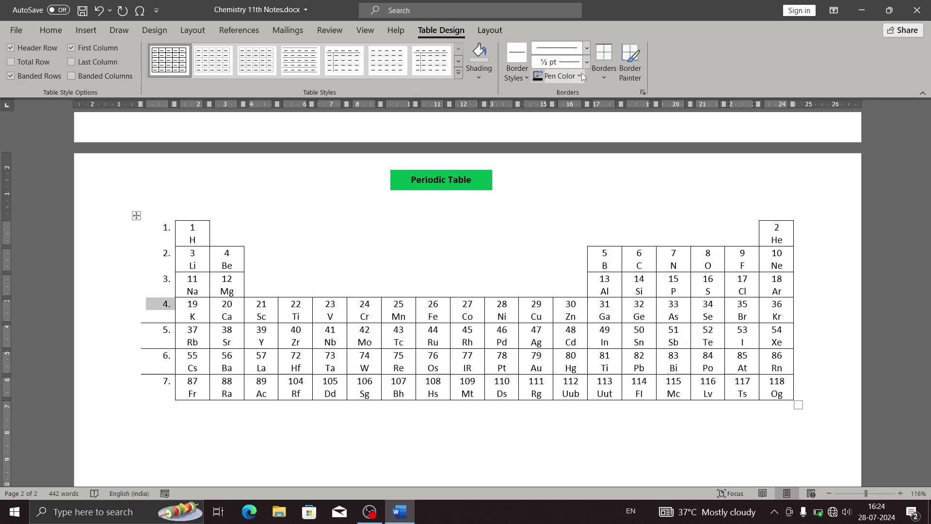
click(610, 76)
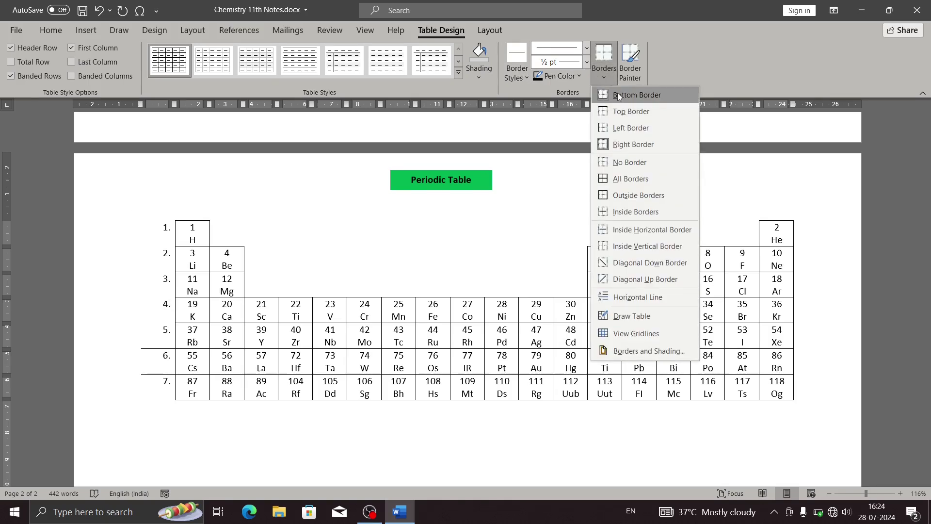
click(618, 95)
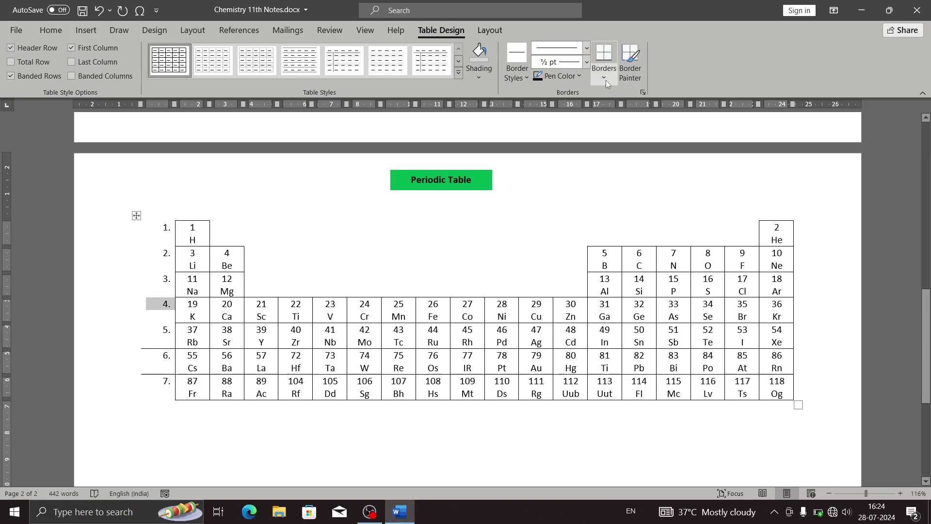
click(606, 80)
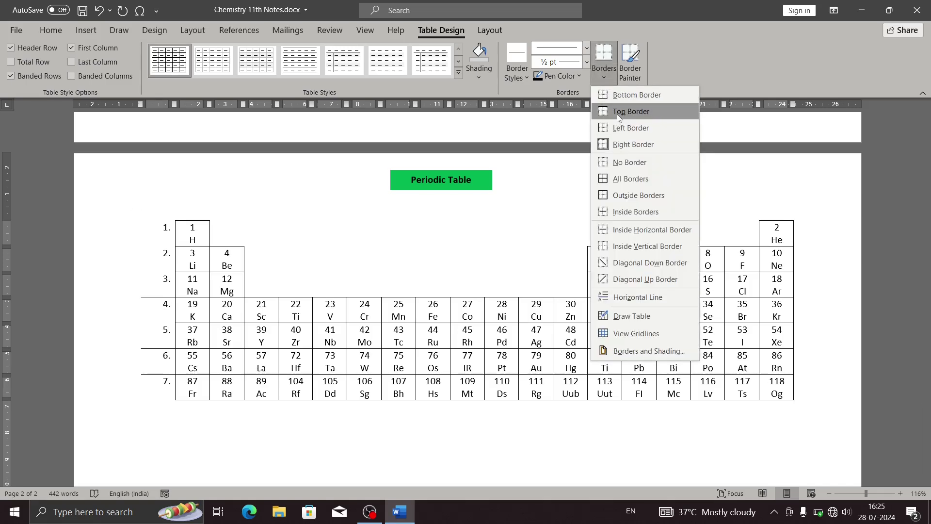
click(155, 360)
click(156, 357)
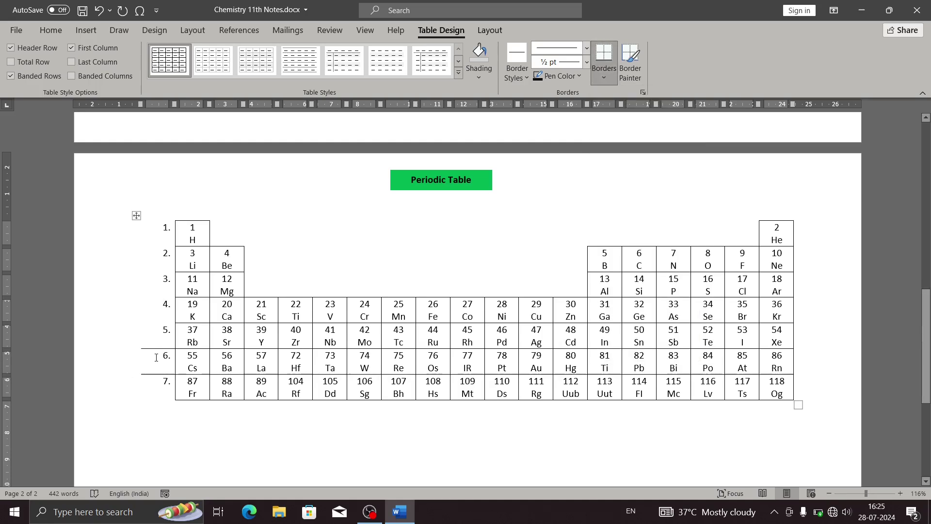
- Remove the left, bottom and top borders from the row 6 number cell
click(143, 359)
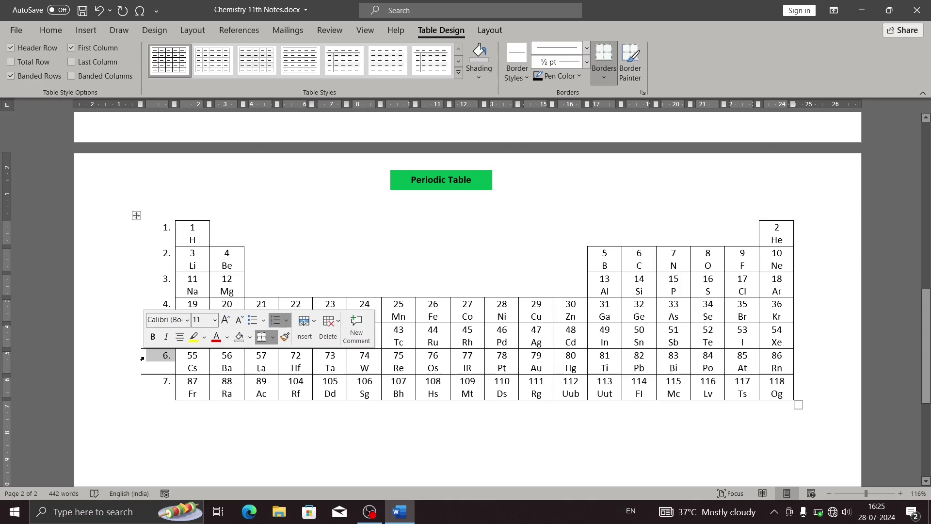
click(600, 86)
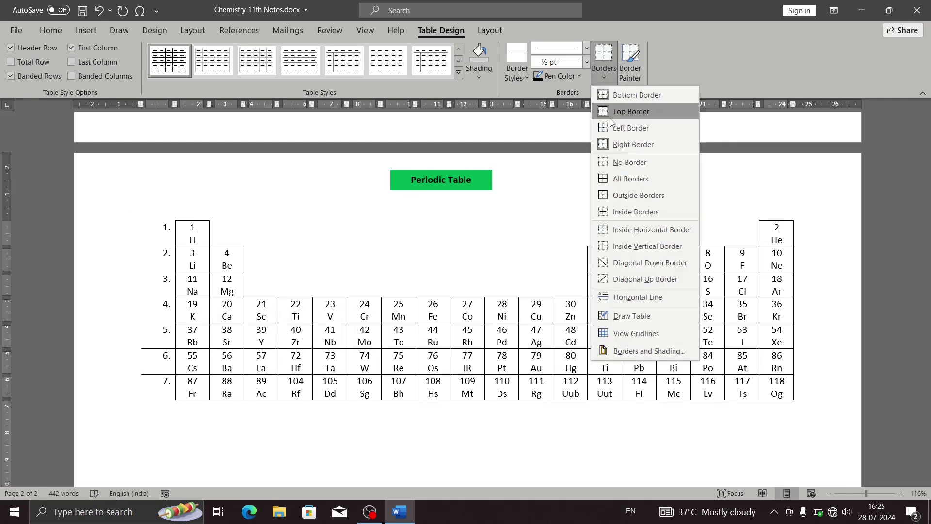
click(624, 122)
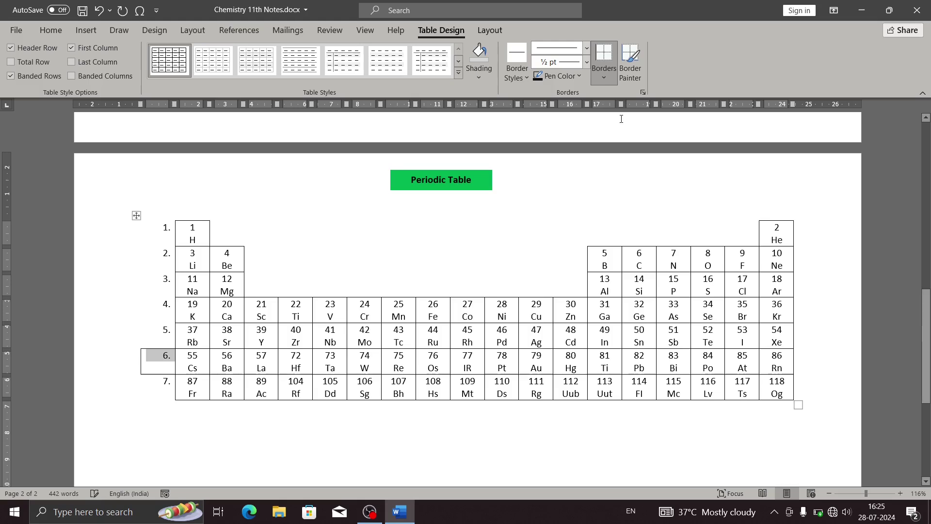
click(612, 76)
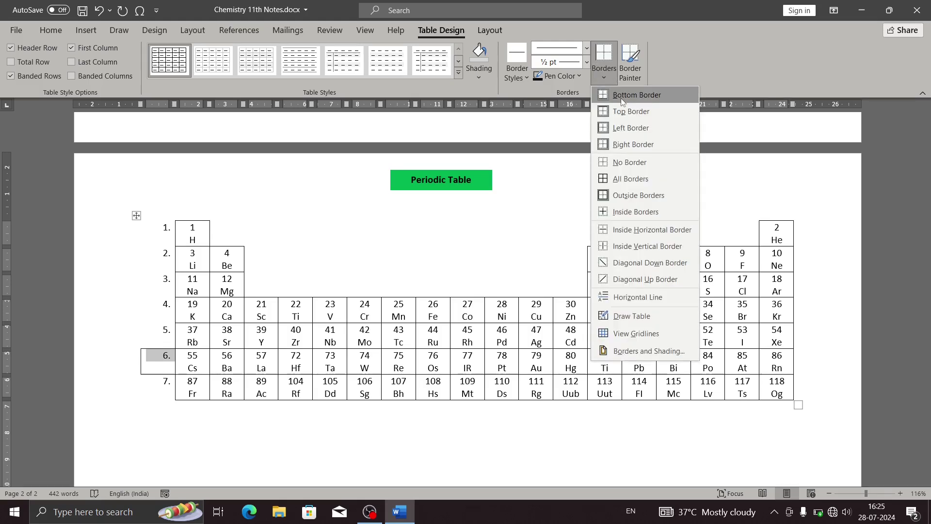
click(624, 127)
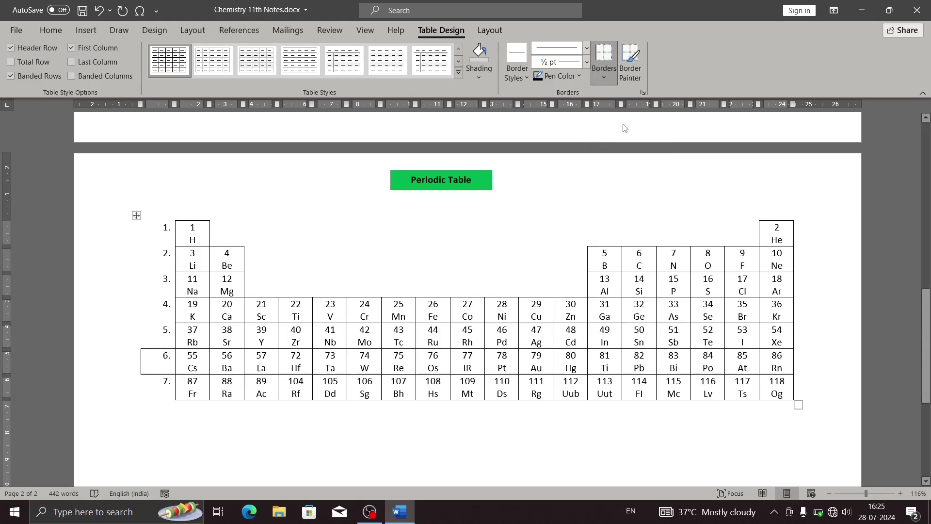
click(612, 80)
click(616, 95)
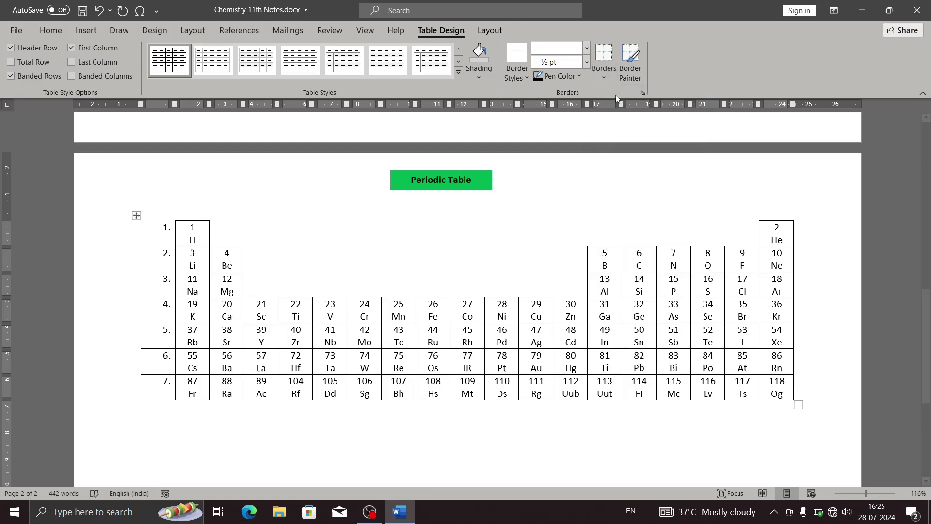
click(604, 71)
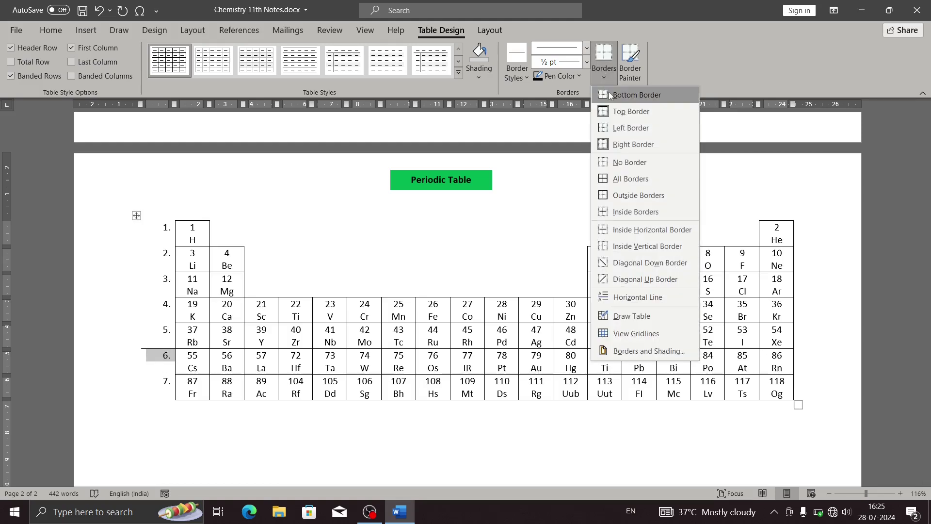
click(614, 113)
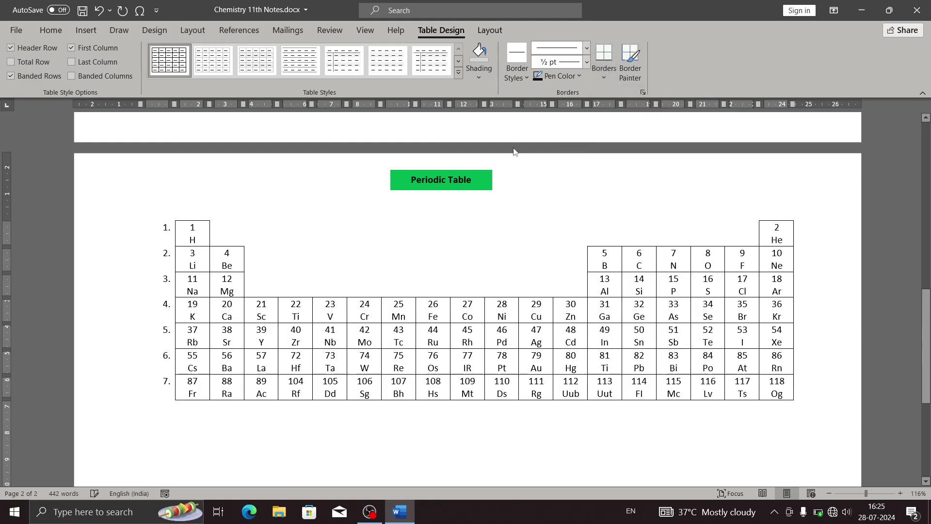
click(475, 455)
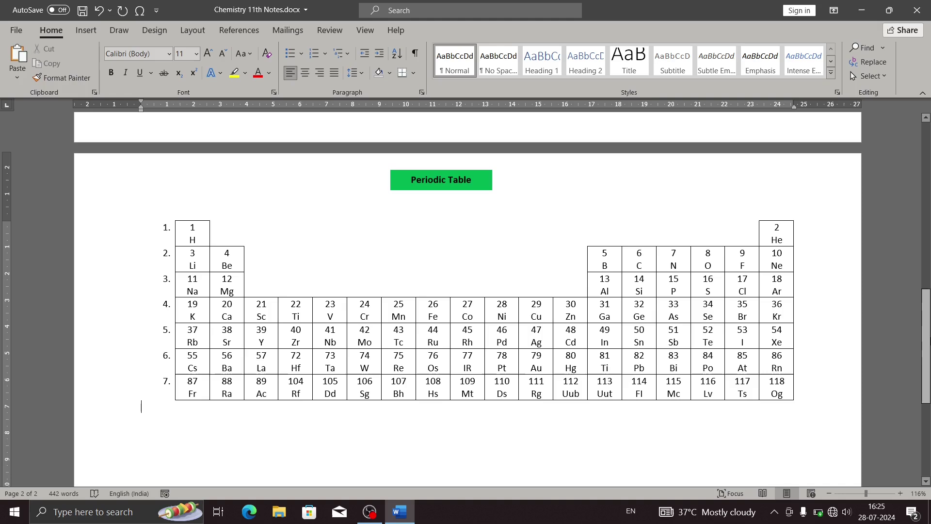
- Left-align the periodic table's cells, then compare the grid with the reference table
mouse_move(927, 347)
mouse_down()
mouse_move(926, 308)
mouse_move(926, 338)
mouse_up()
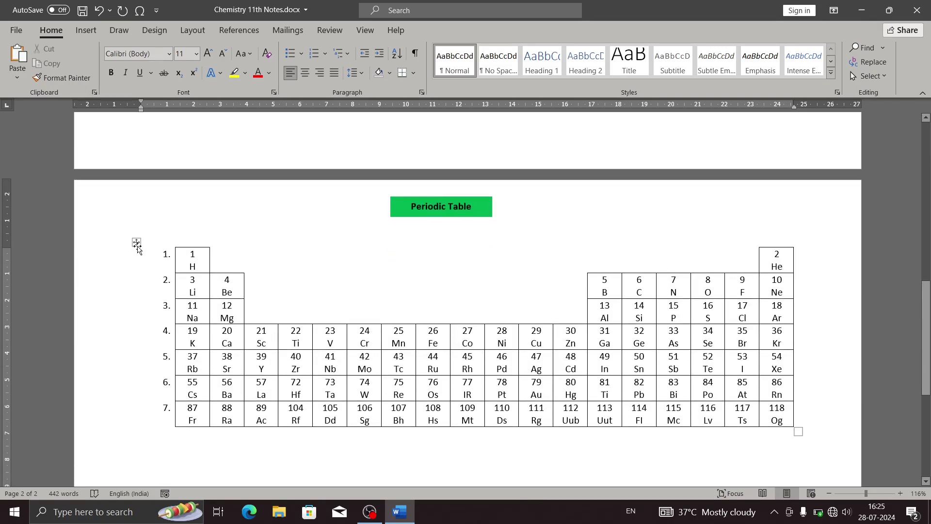
click(136, 242)
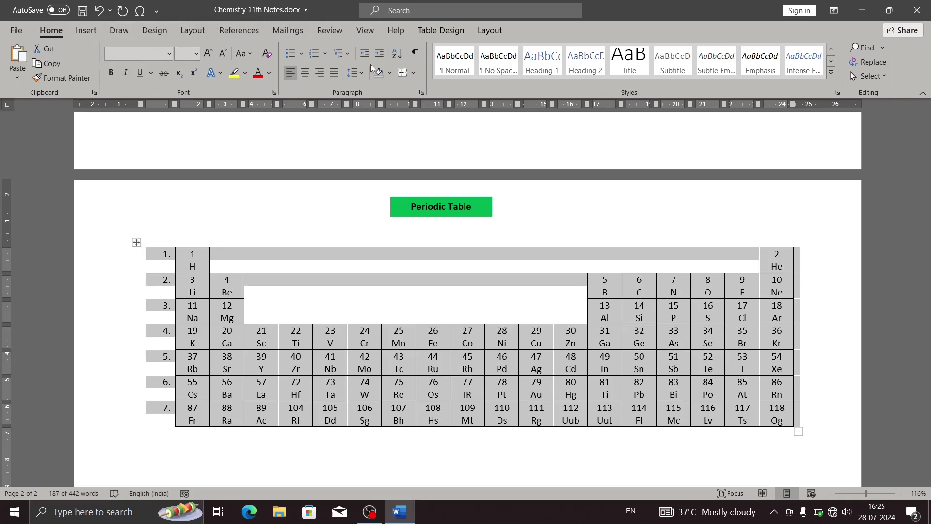
click(291, 72)
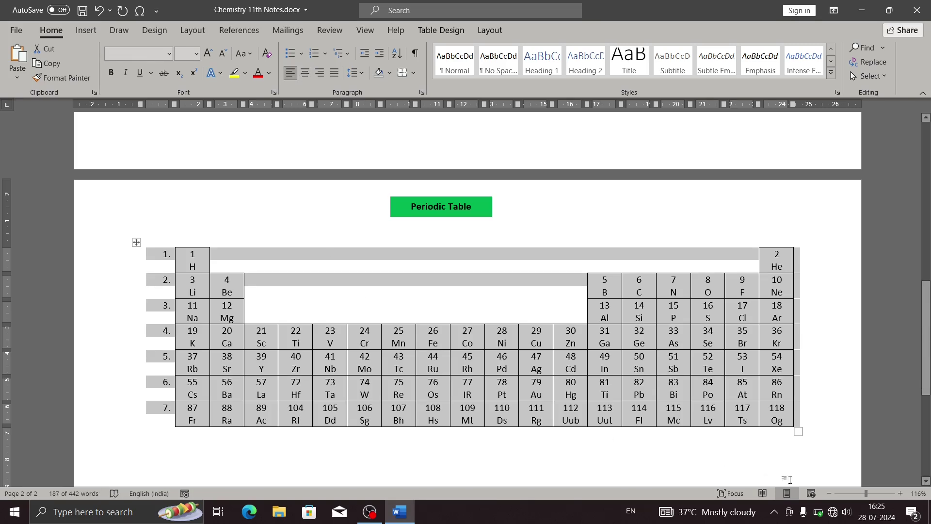
click(141, 432)
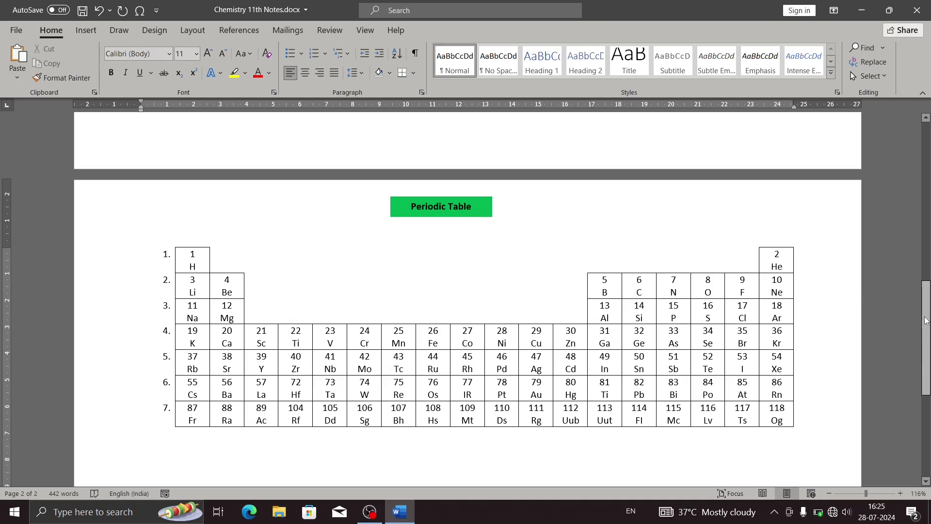
drag(926, 315, 927, 191)
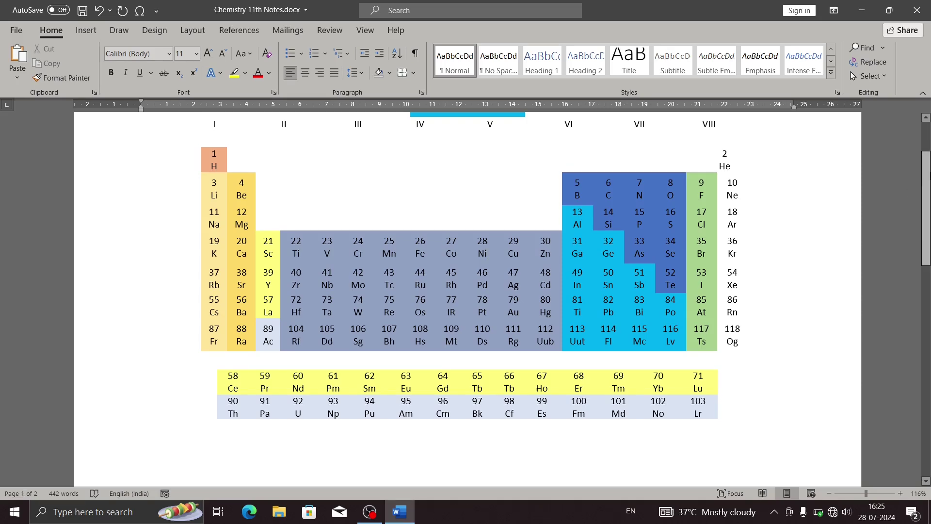
drag(926, 209, 926, 335)
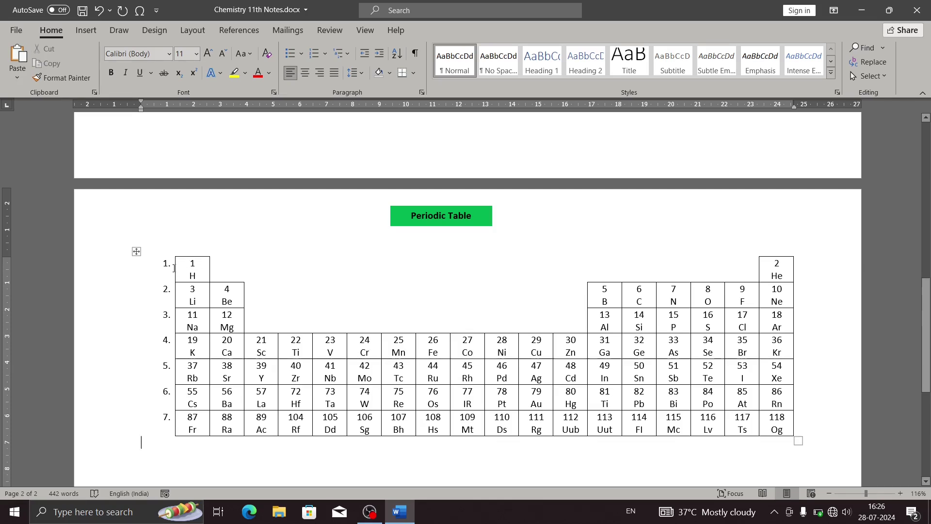
- Give the 1 H cell a dark blue-grey shading fill from Table Design
click(178, 269)
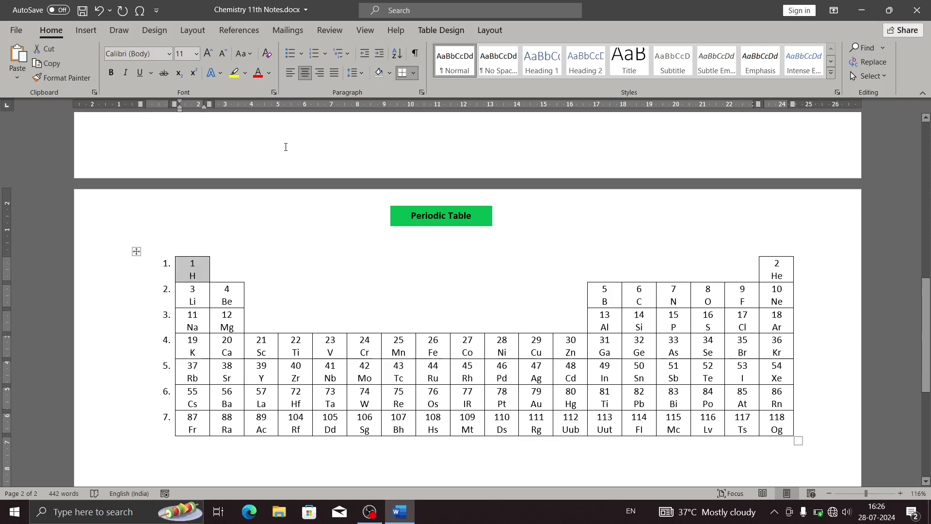
click(464, 30)
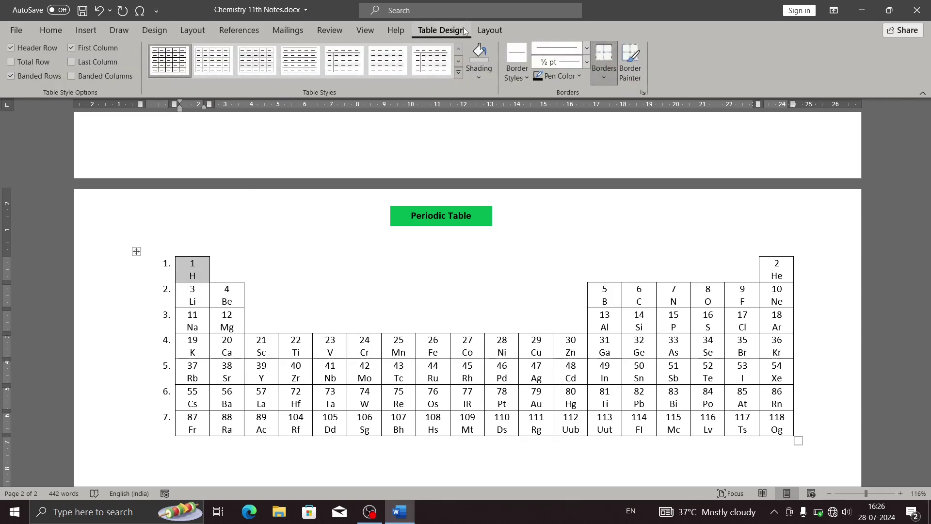
click(479, 77)
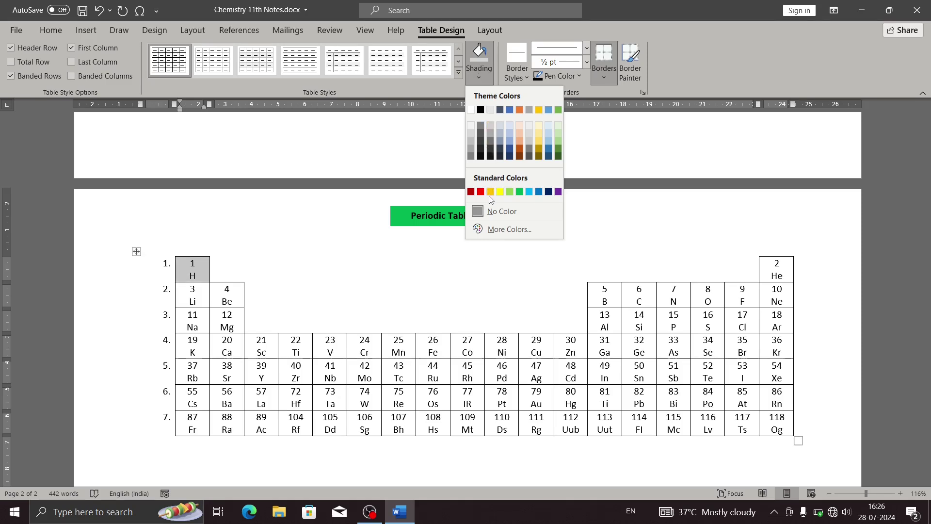
click(501, 110)
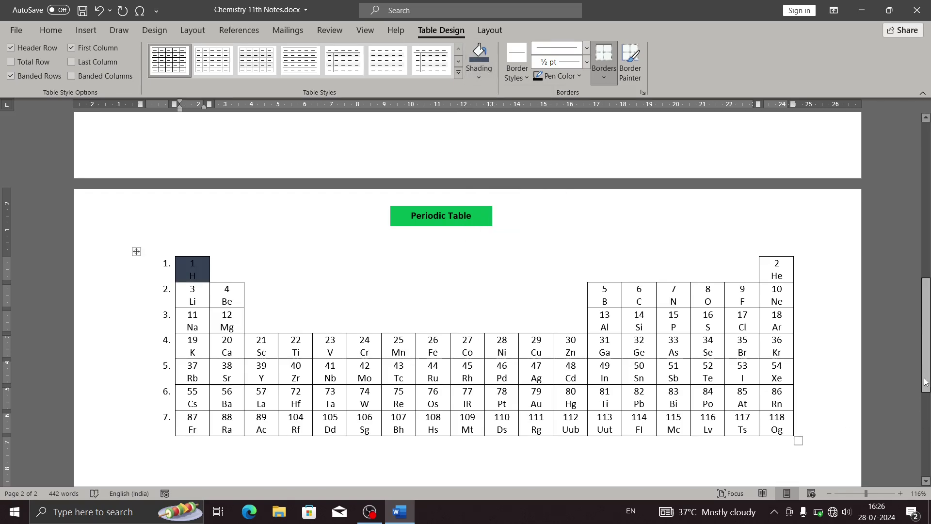
mouse_move(925, 382)
mouse_down()
mouse_move(926, 252)
mouse_move(925, 341)
mouse_up()
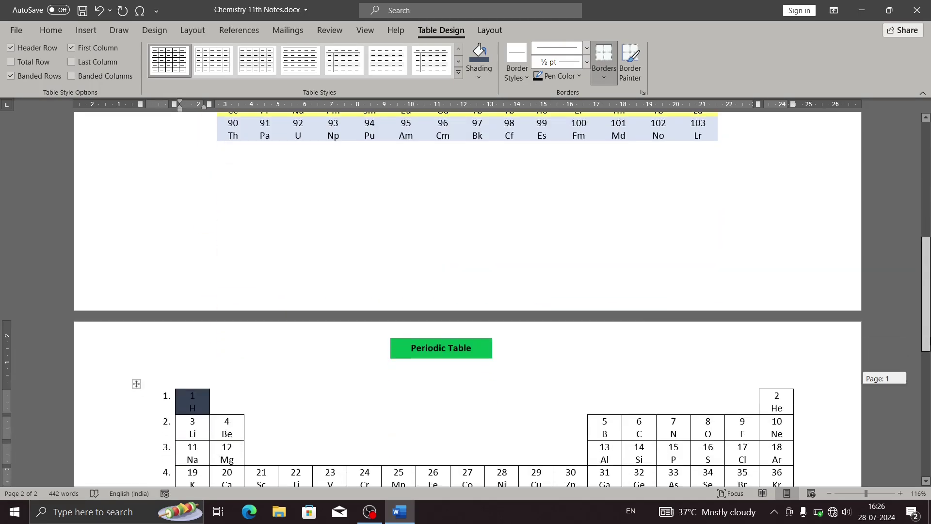
drag(925, 342, 926, 390)
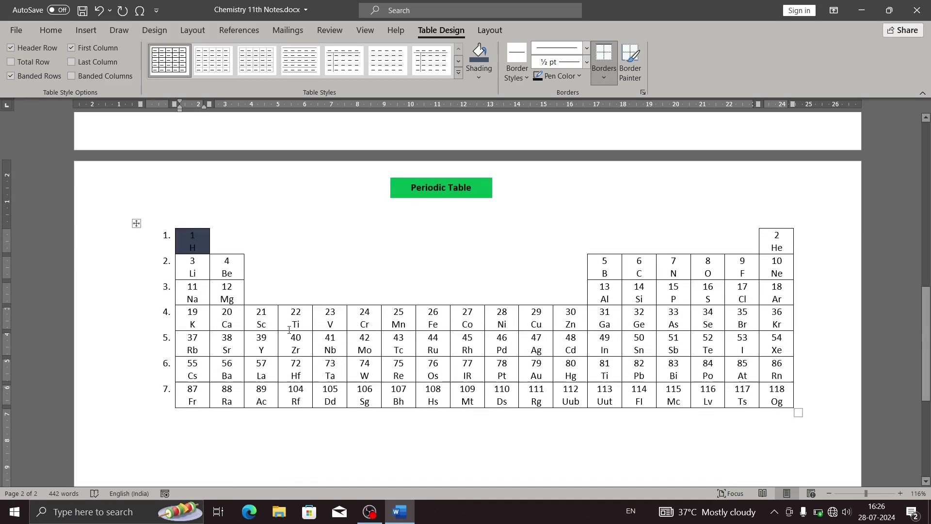
- Select the group 1 cells 3 Li through 87 Fr and shade them dark grey
click(175, 268)
key(shift+Down)
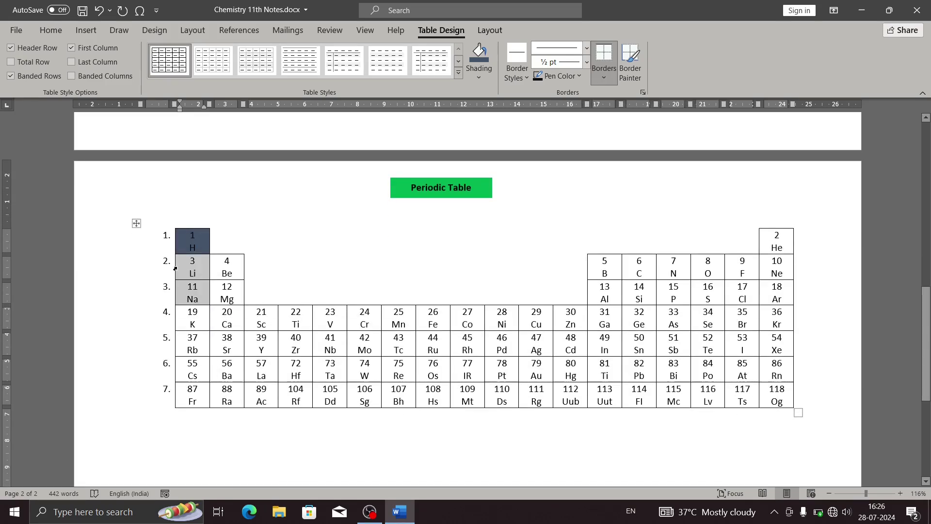
key(shift+Down)
key(shift+Down)
key(shift+Down)
key(shift+Down)
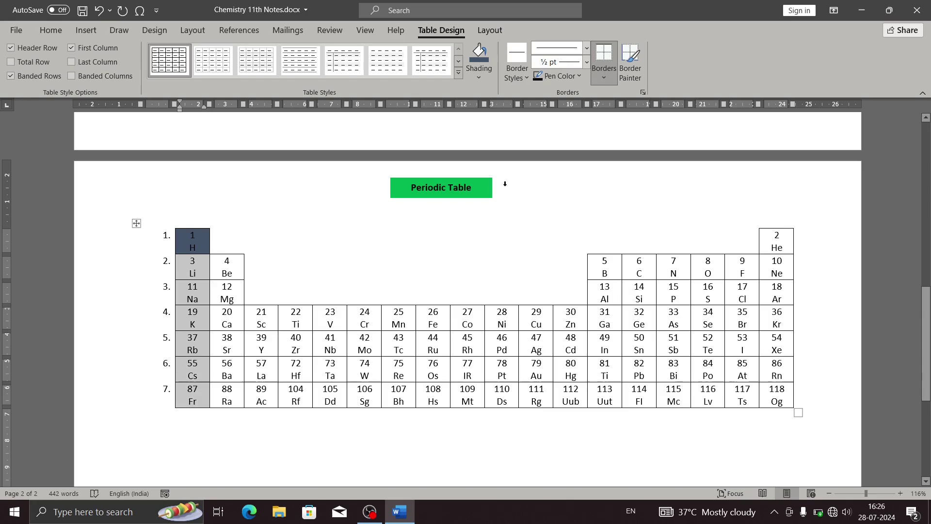
click(478, 77)
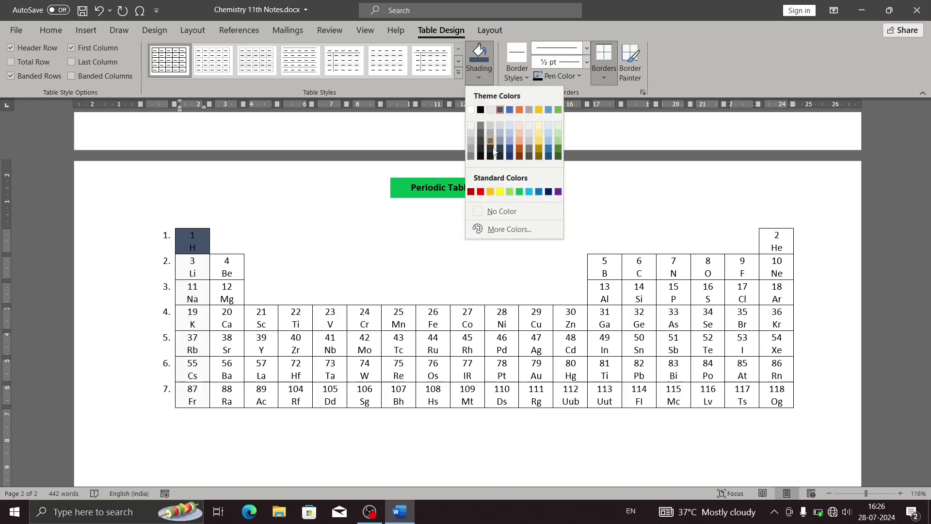
click(529, 149)
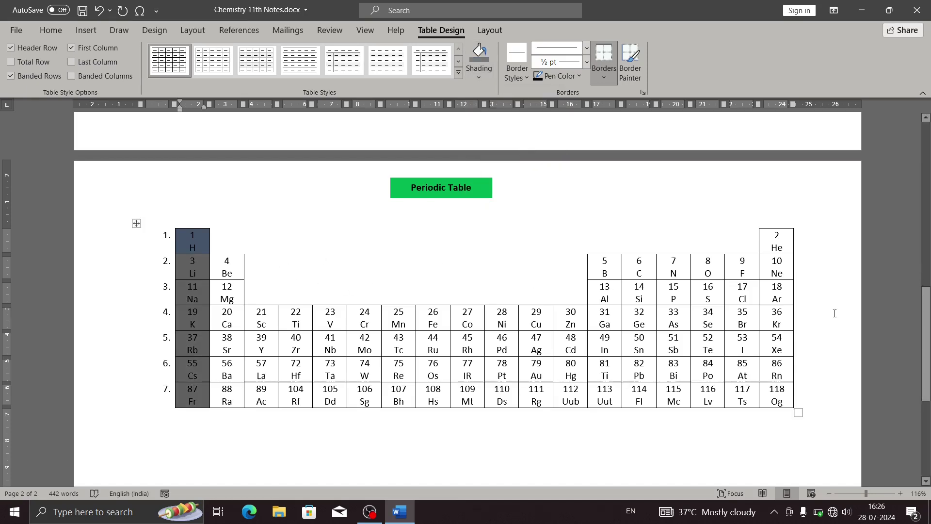
drag(926, 346, 926, 226)
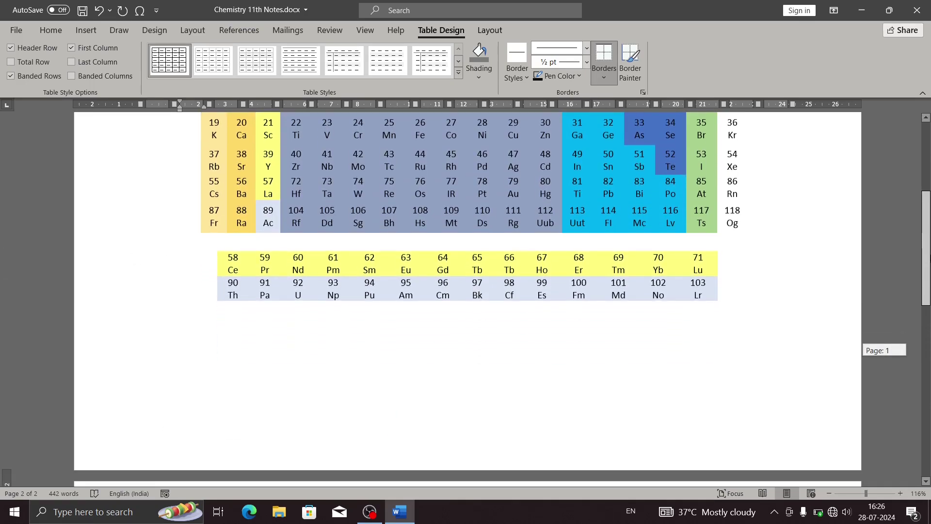
drag(926, 226, 926, 326)
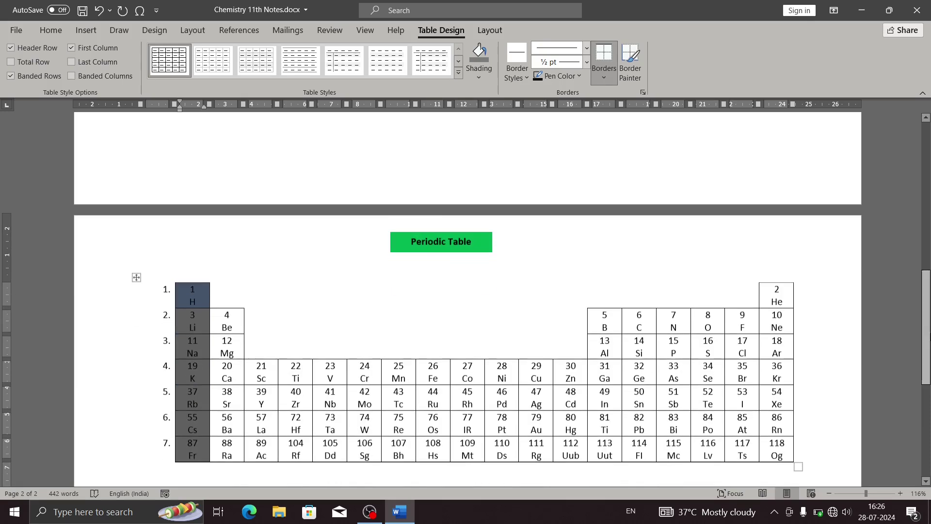
- Select the group 2 cells Be through Ra and shade them light green
click(212, 327)
key(shift+Down)
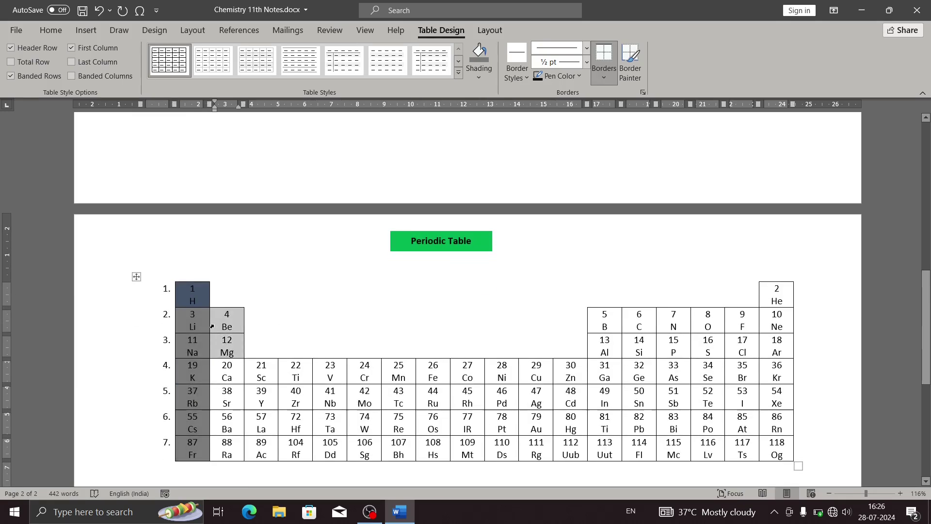
key(shift+Down)
key(shift+Down)
key(shift+Down)
key(shift+Down)
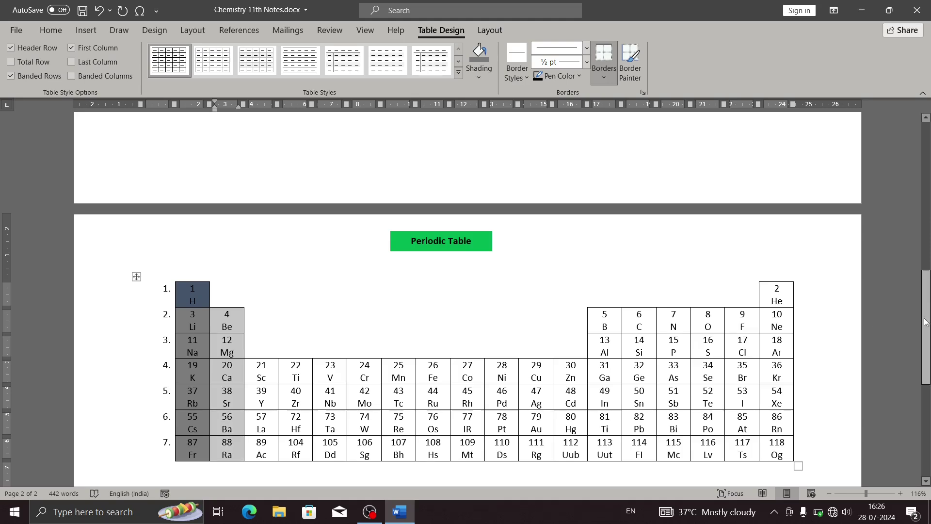
drag(925, 321, 925, 206)
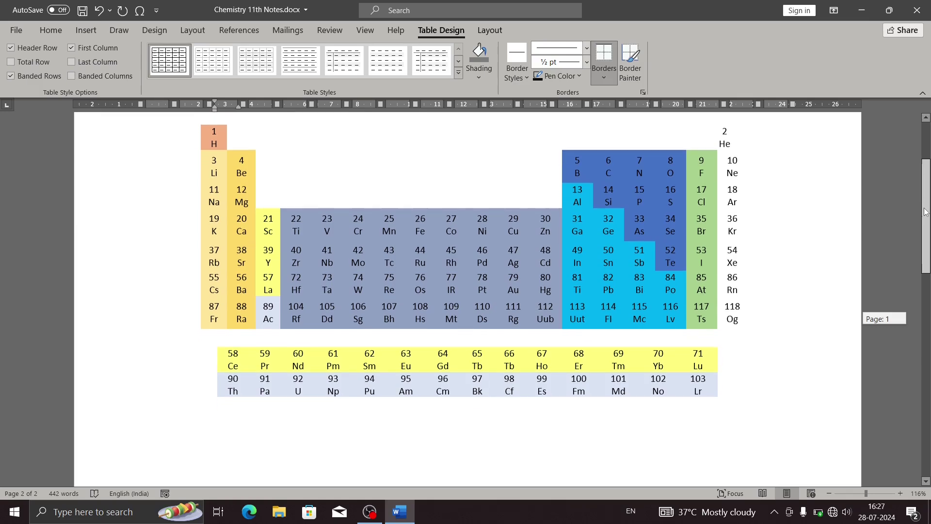
mouse_move(925, 205)
mouse_down()
mouse_move(925, 236)
mouse_move(925, 200)
mouse_up()
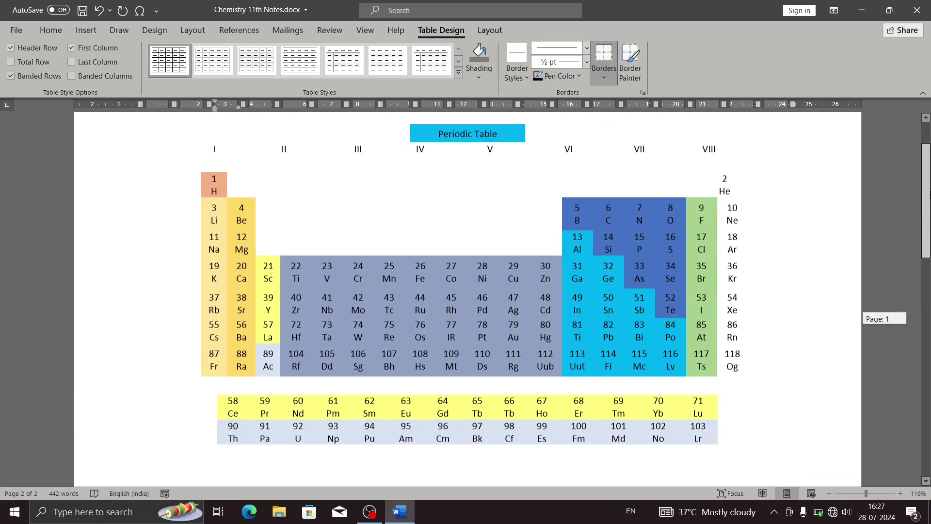
click(478, 70)
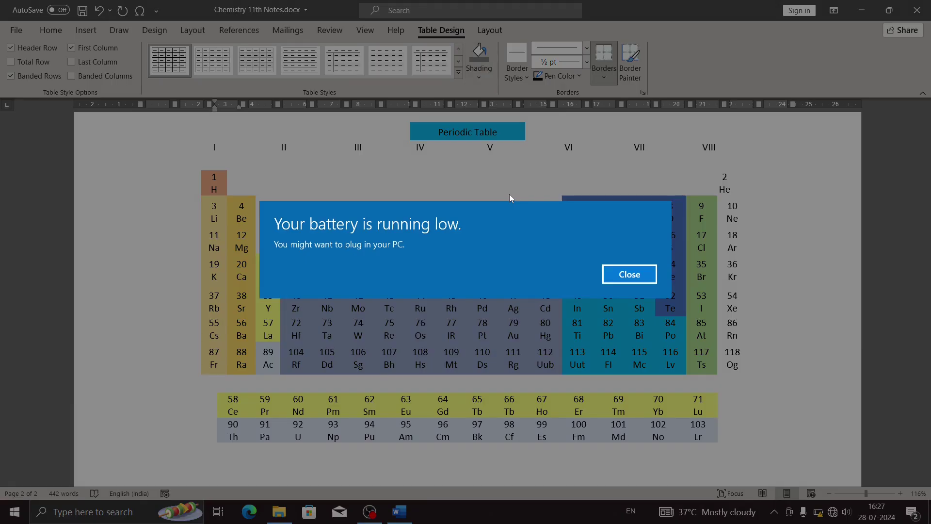
click(619, 278)
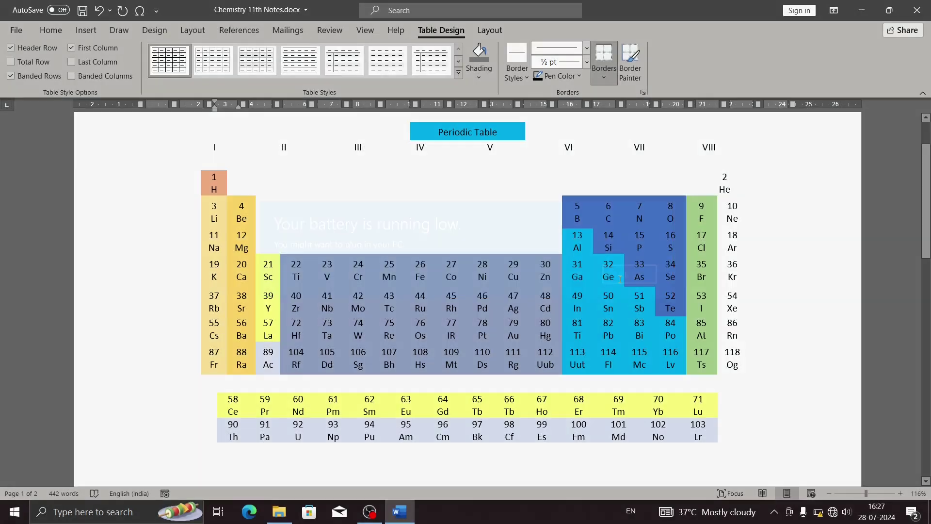
click(473, 80)
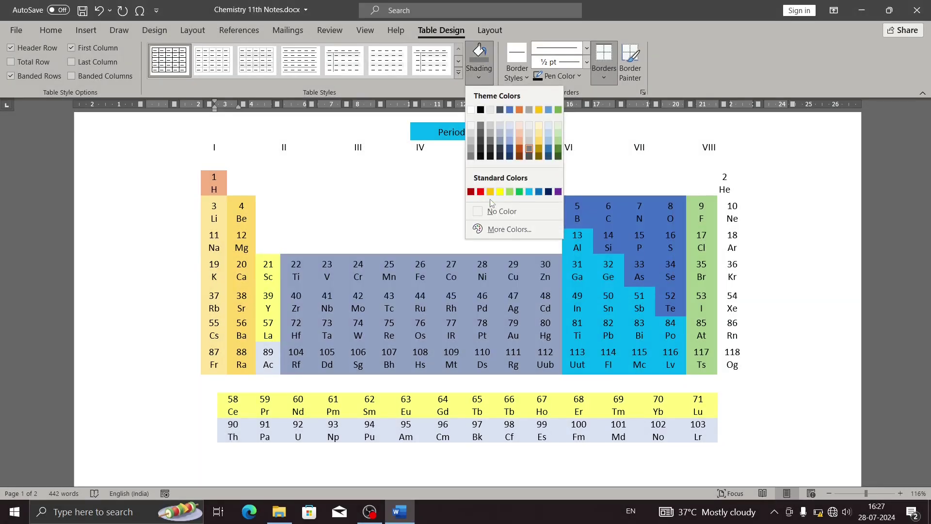
click(510, 192)
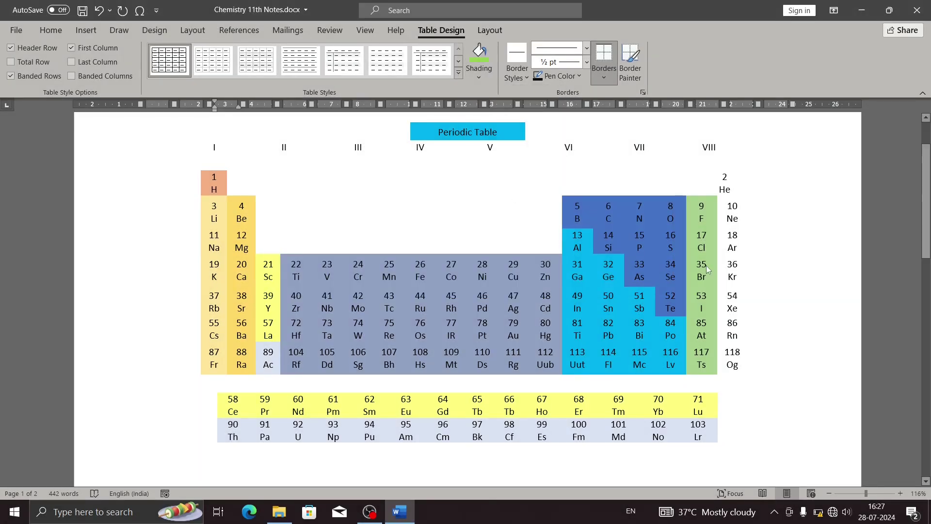
drag(927, 237, 928, 381)
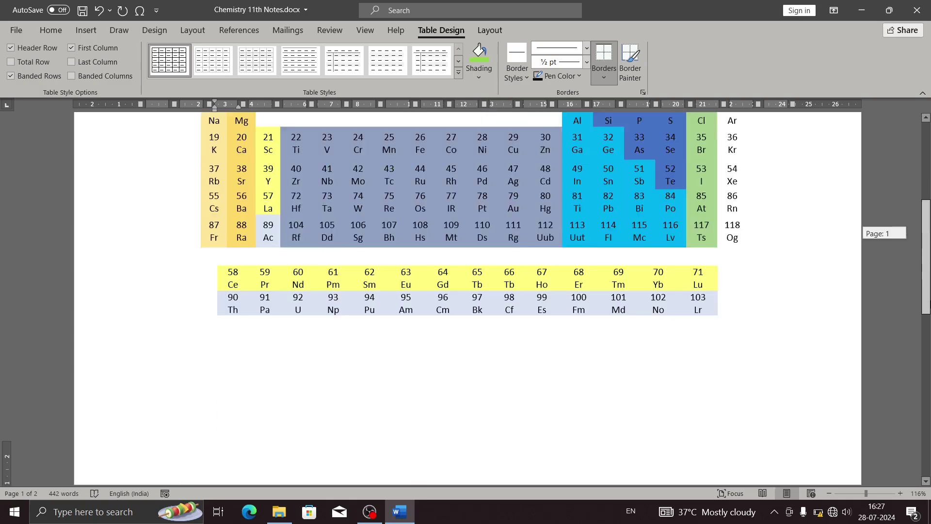